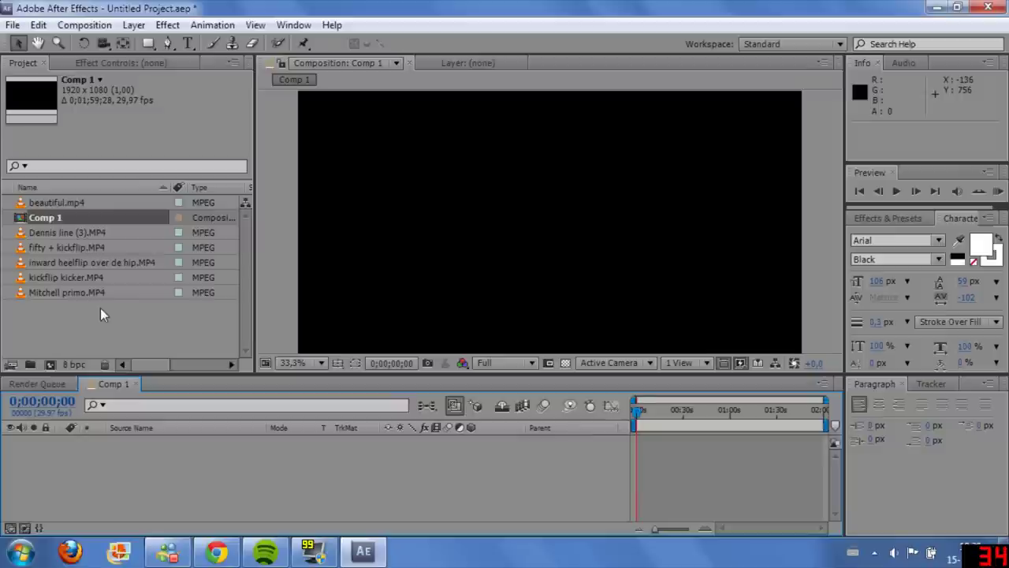
Step: Add the six video clips to the Comp 1 timeline and scale all of them to fit the composition
left_click(88, 198, "ctrl")
left_click_drag(89, 197, 120, 465)
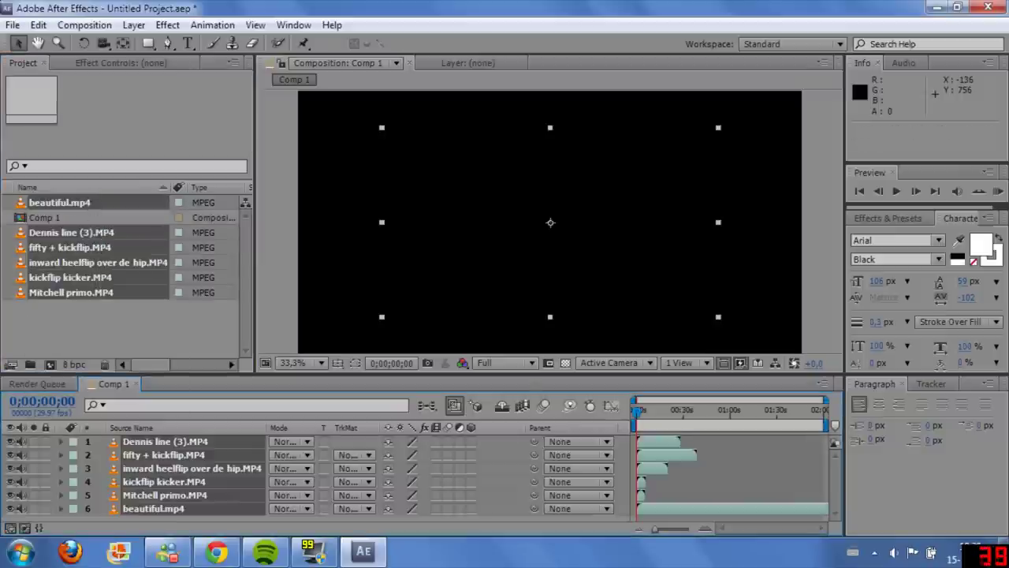
right_click(473, 255)
mouse_move(552, 131)
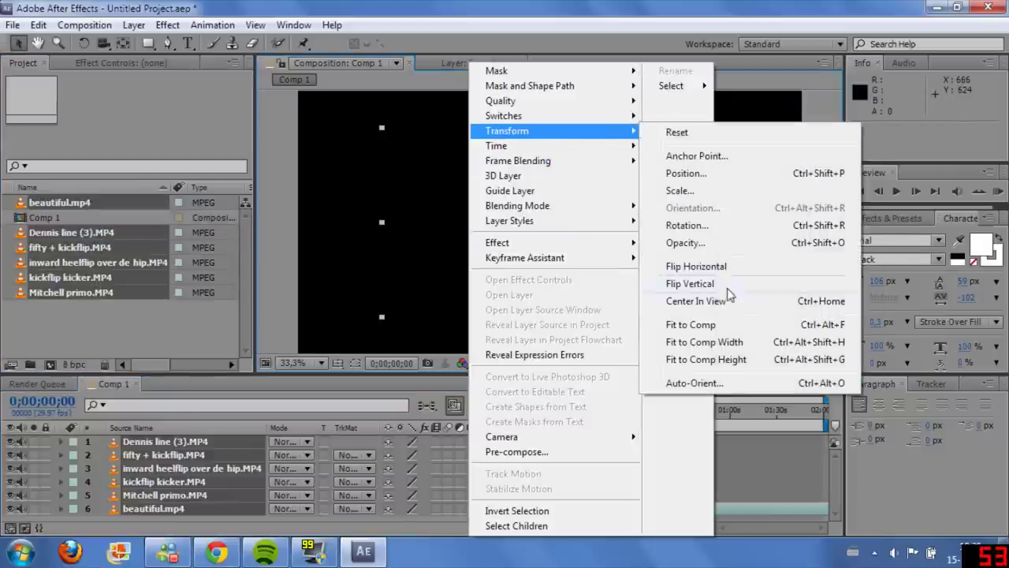
left_click(720, 325)
left_click(205, 516)
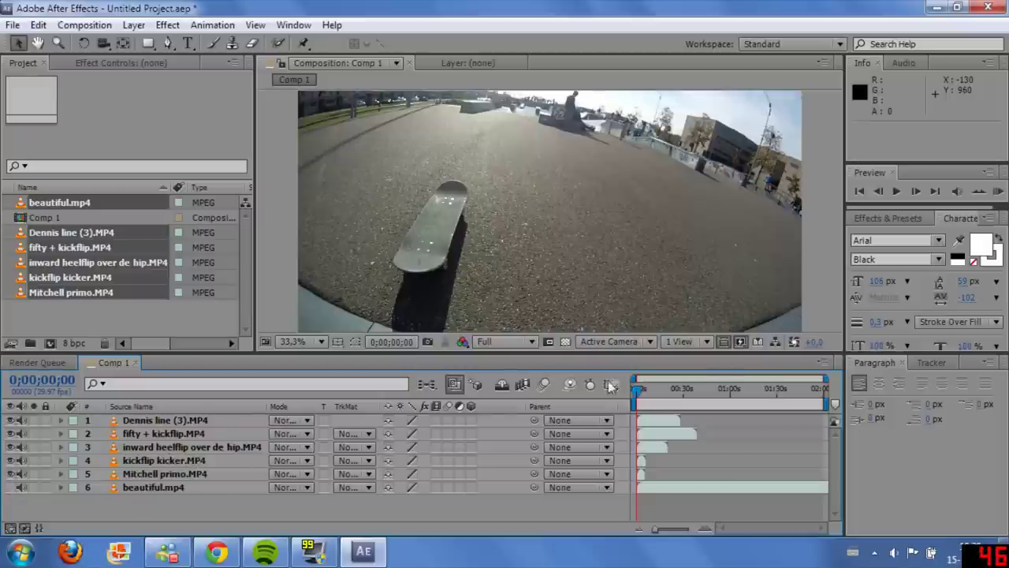
Step: Apply the RE:Vision Twixtor effect to the Dennis line (3).MP4 layer with the playhead at 0;00;10;19
left_click(204, 421)
left_click(161, 322)
left_click(166, 432)
left_click(168, 420)
left_click_drag(637, 390, 654, 399)
left_click(168, 25)
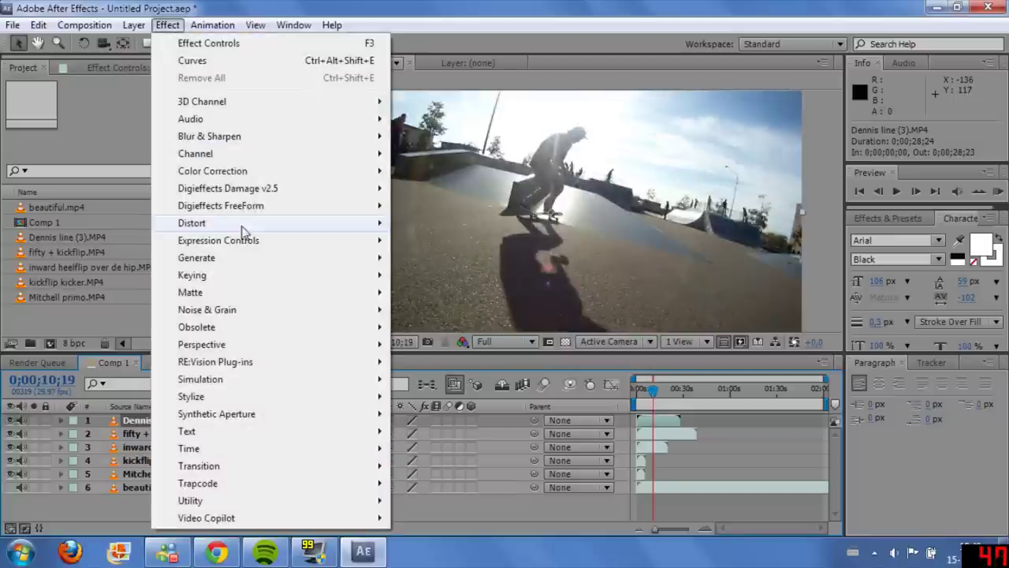
mouse_move(288, 520)
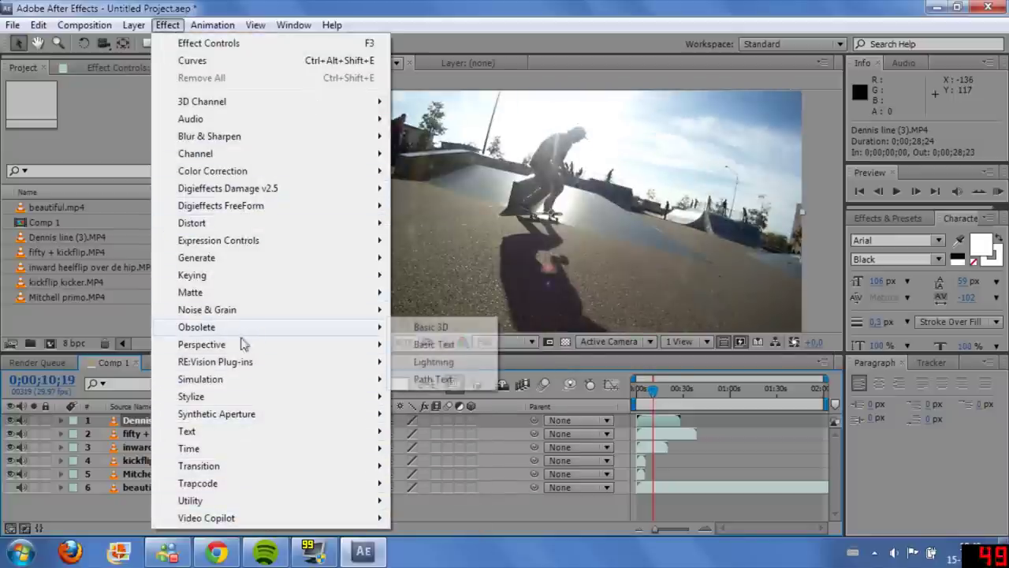
mouse_move(251, 362)
left_click(464, 378)
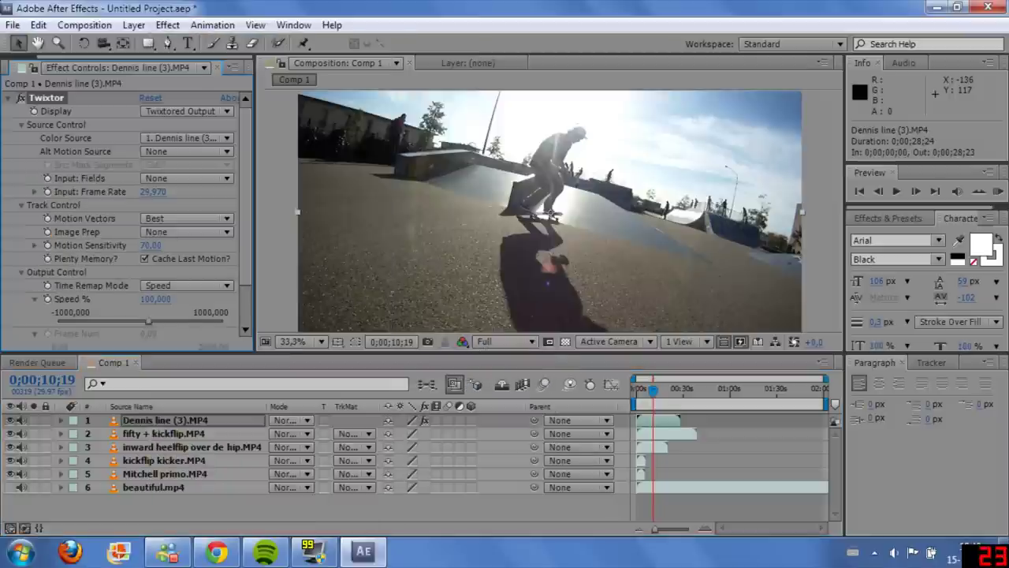
Step: Expand Twixtor's Output Control on the Dennis line (3).MP4 layer and start keyframing Speed %
left_click(60, 420)
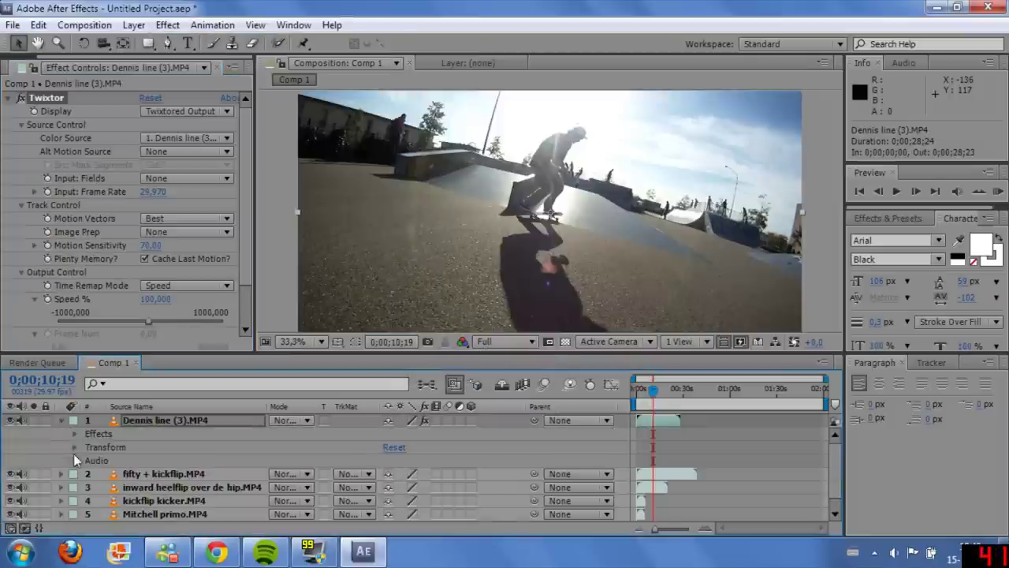
left_click(74, 433)
left_click(88, 447)
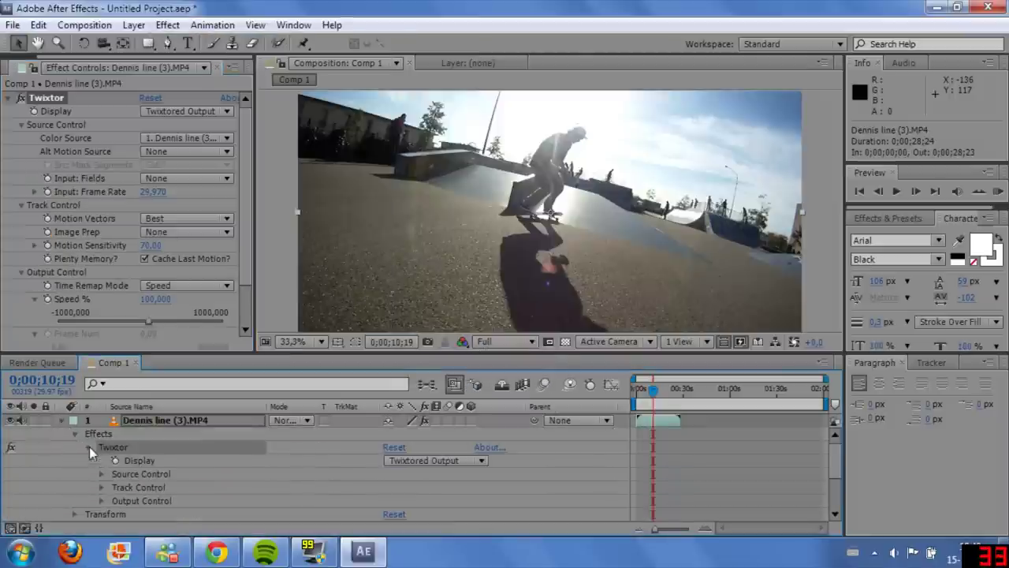
left_click(101, 501)
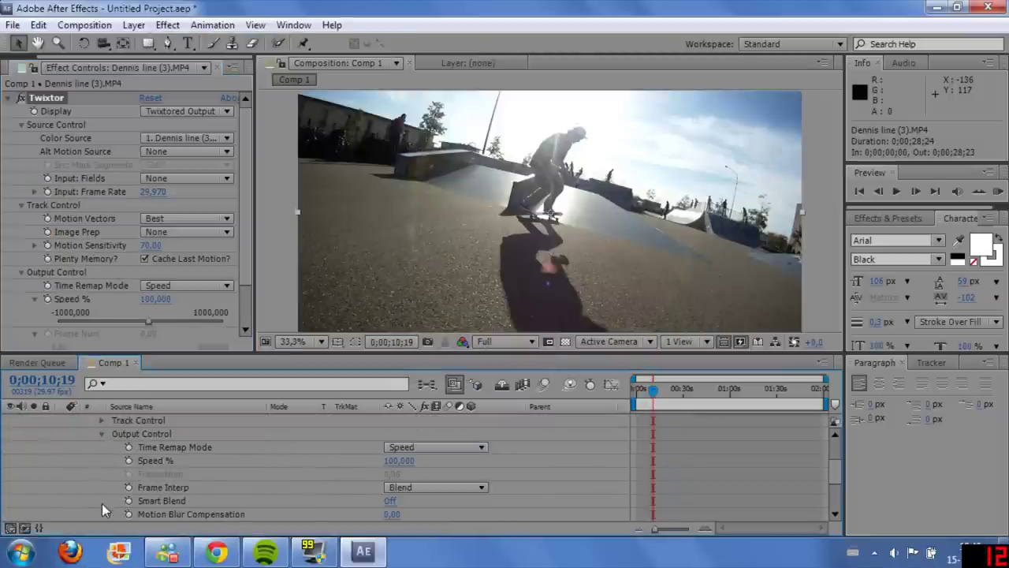
left_click(129, 461)
Step: Add a Speed % keyframe as the skater takes off, and set Speed % to 10 a few frames on, at 0;00;11;10
key("space")
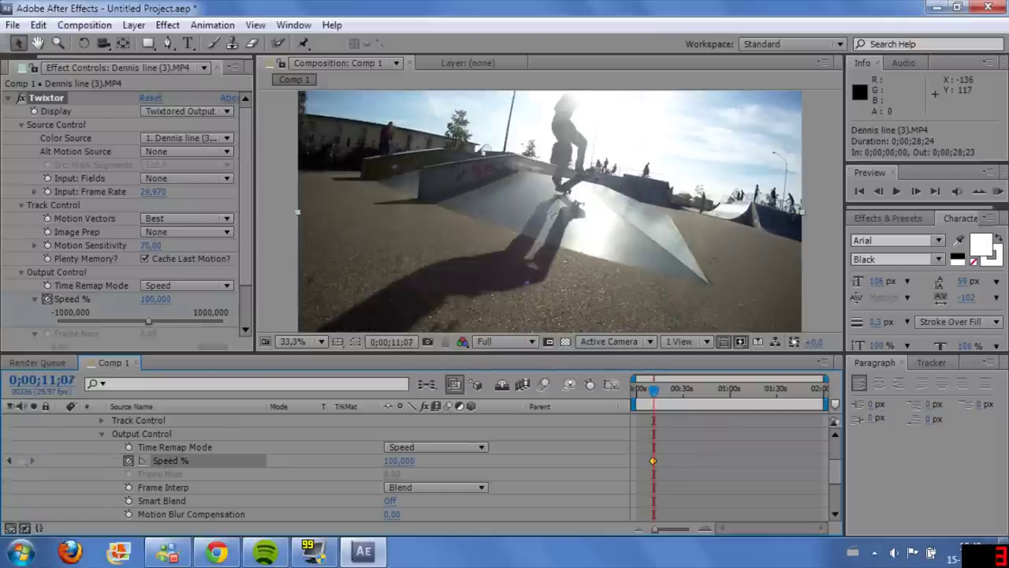
key("Page_Up")
left_click(22, 461)
key("Page_Down")
key("Page_Down")
key("Page_Down")
key("Page_Down")
key("Page_Down")
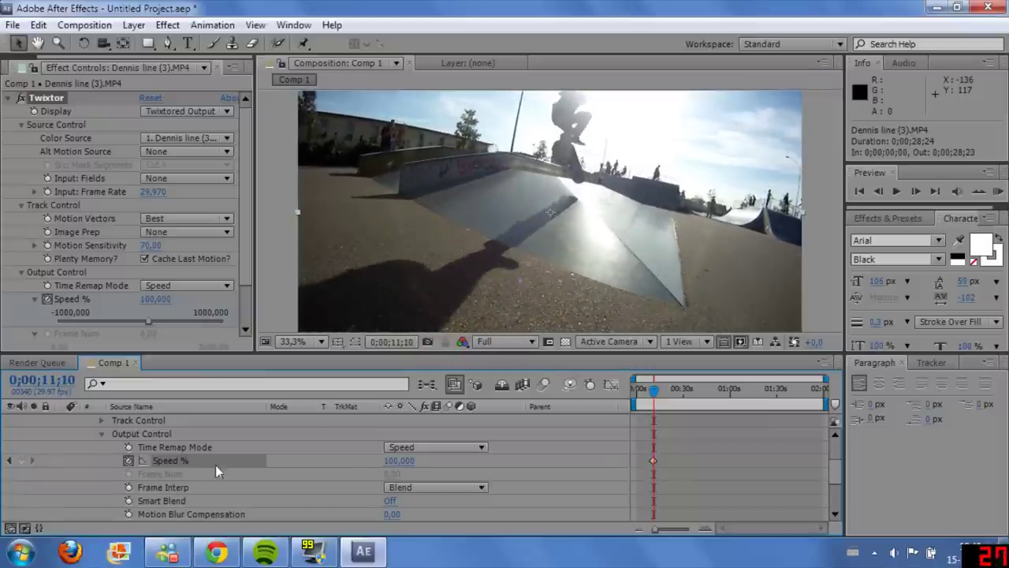
left_click(398, 460)
type("10")
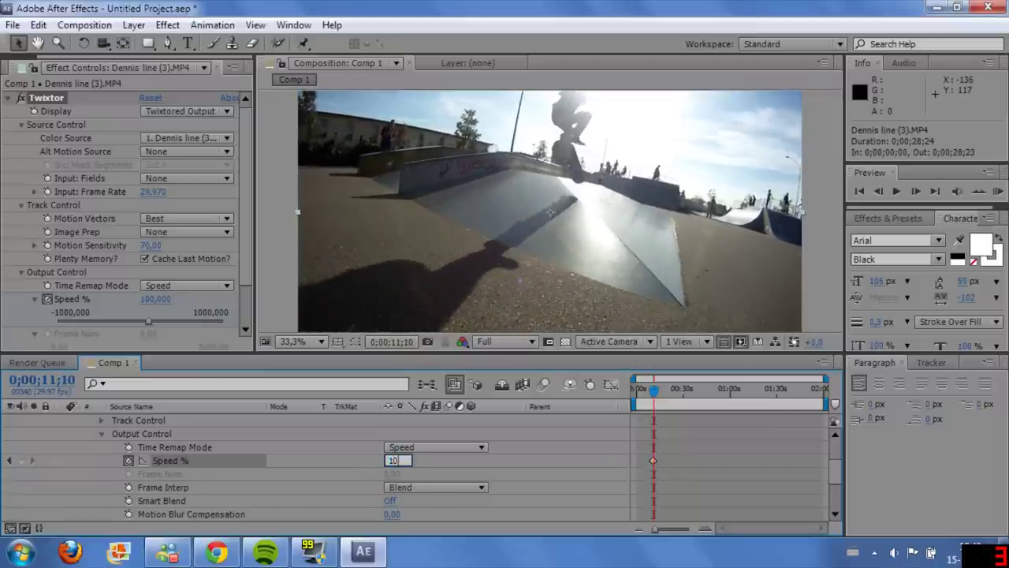
key("Return")
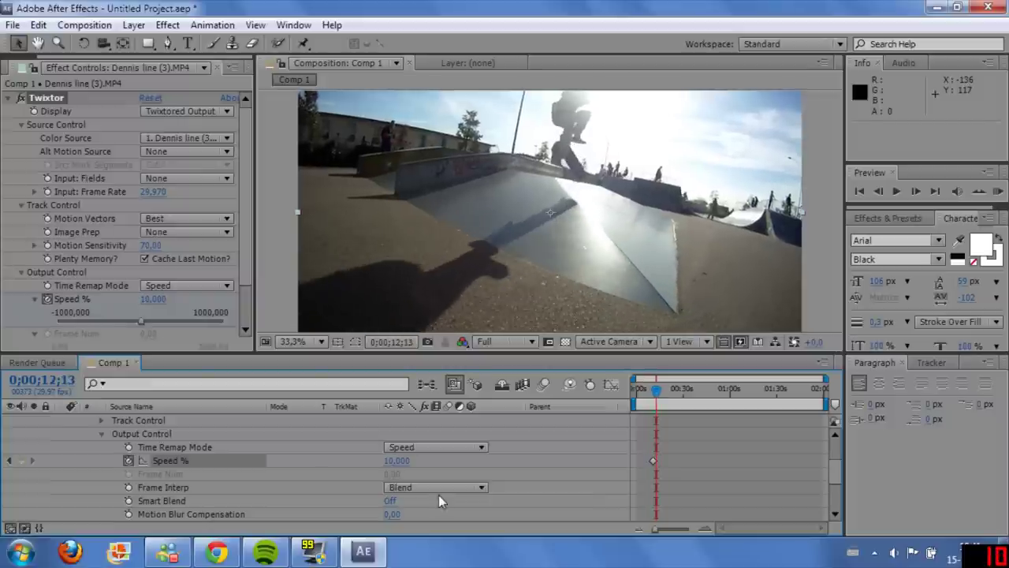
Step: Keyframe the slow speed at 0;00;12;17 and set Speed % to 100 at 0;00;12;22
key("space")
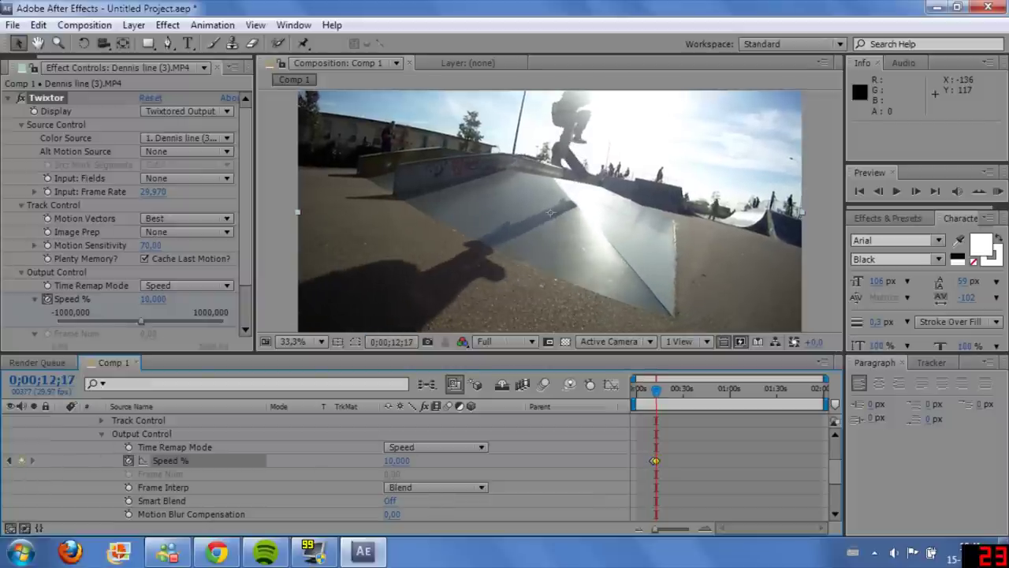
left_click(397, 461)
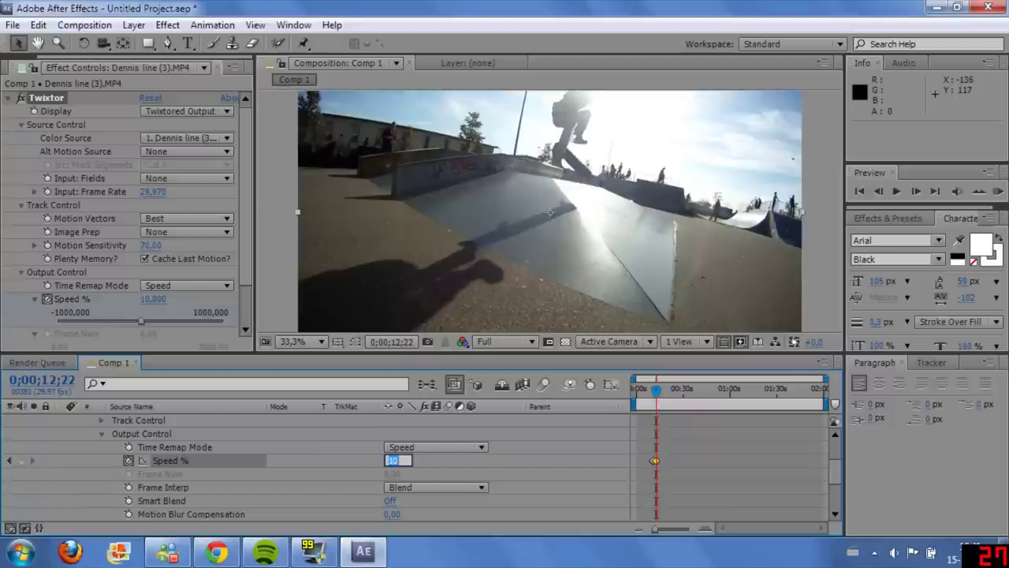
type("100")
key("Return")
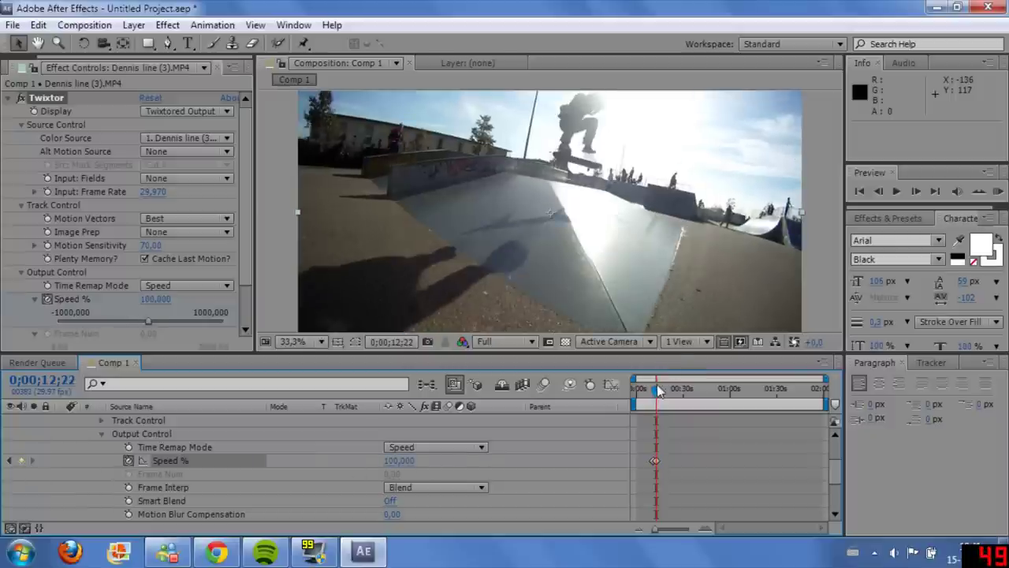
Step: Move the last two Speed % keyframes later together, to about 0;00;13;21, to lengthen the slow-motion section
left_click_drag(657, 390, 652, 390)
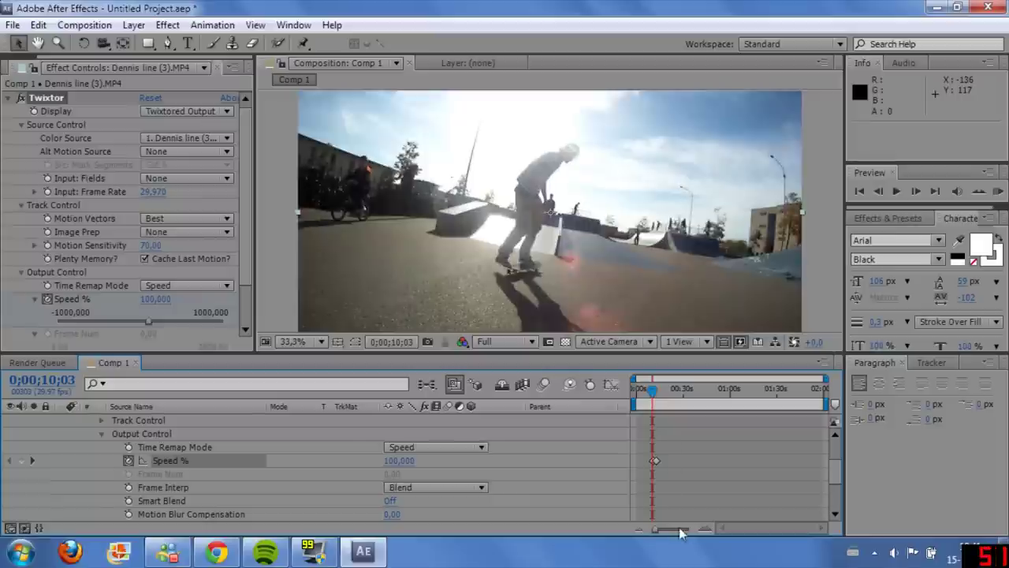
left_click(705, 529)
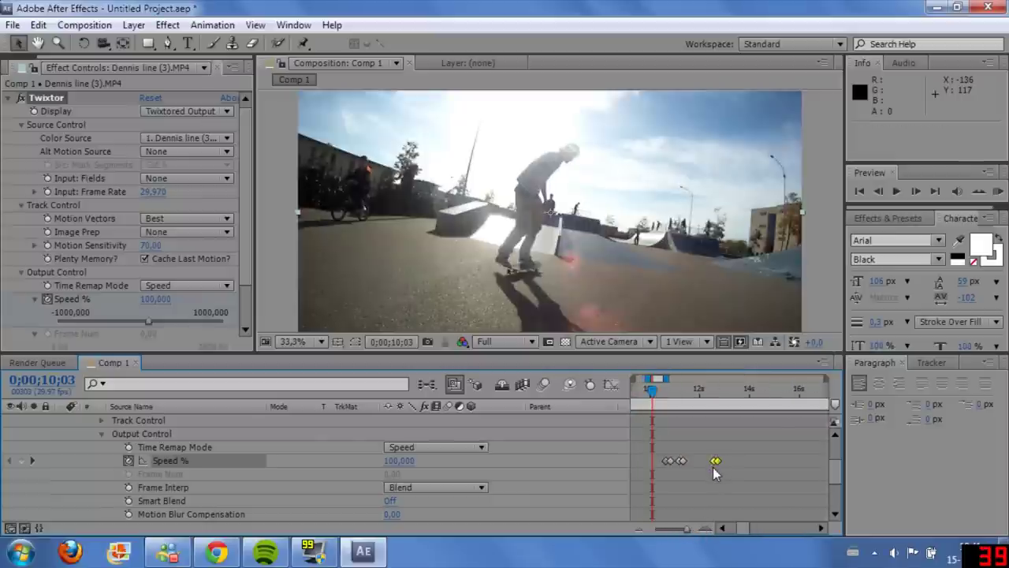
left_click_drag(714, 466, 730, 466)
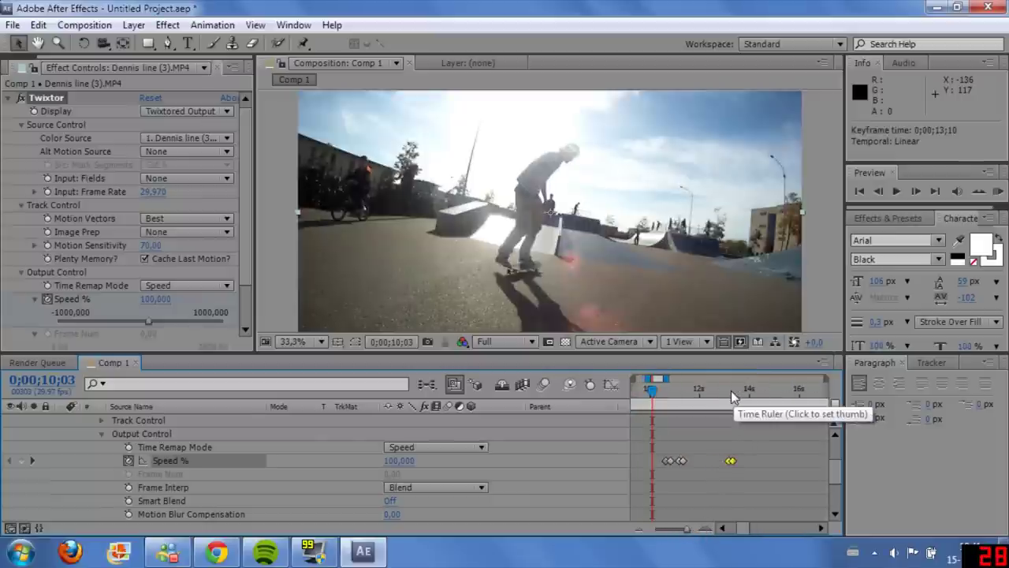
left_click(675, 399)
mouse_move(675, 402)
left_mouse_down()
mouse_move(660, 398)
mouse_move(684, 404)
left_mouse_up()
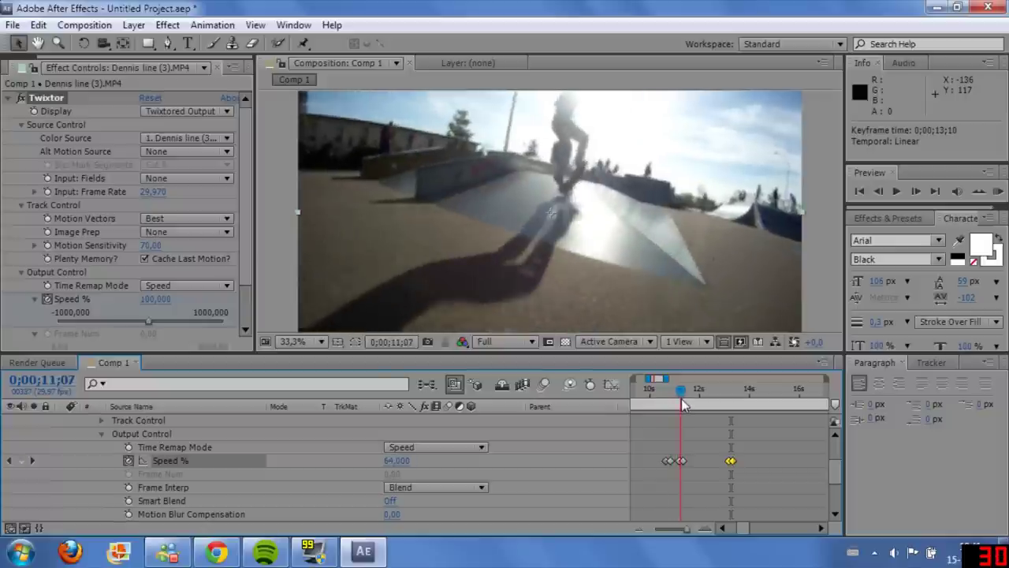
left_click_drag(735, 465, 744, 465)
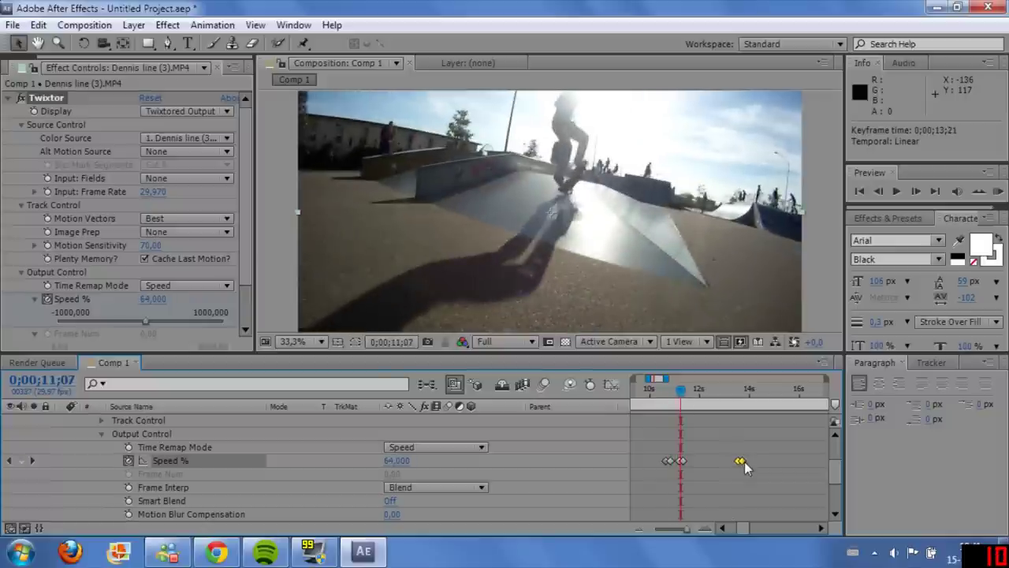
left_click(741, 392)
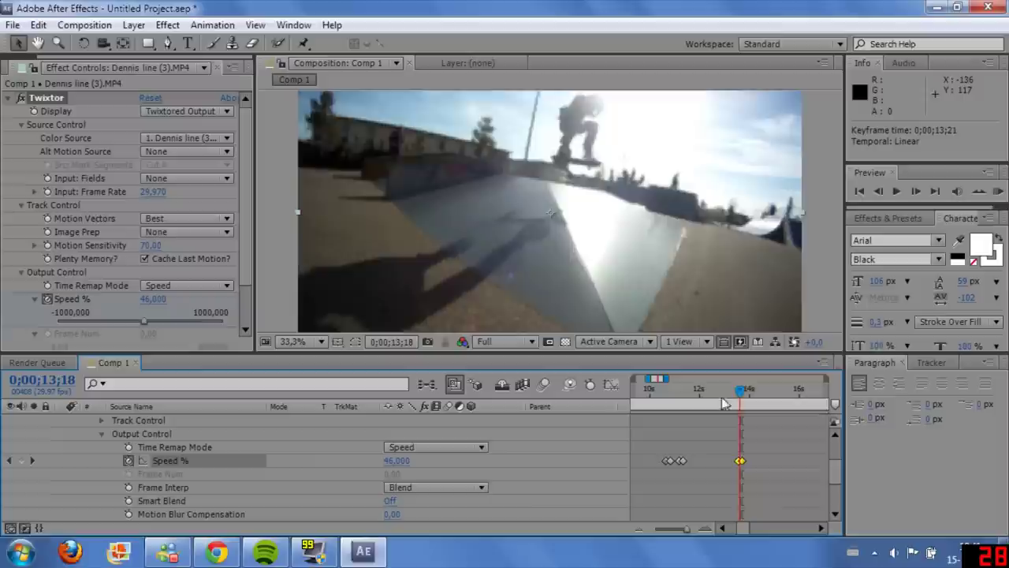
Step: Start the work area at 0;00;11;01 and run a RAM preview of the slow-motion section
left_click_drag(688, 528, 675, 528)
left_click_drag(635, 403, 675, 404)
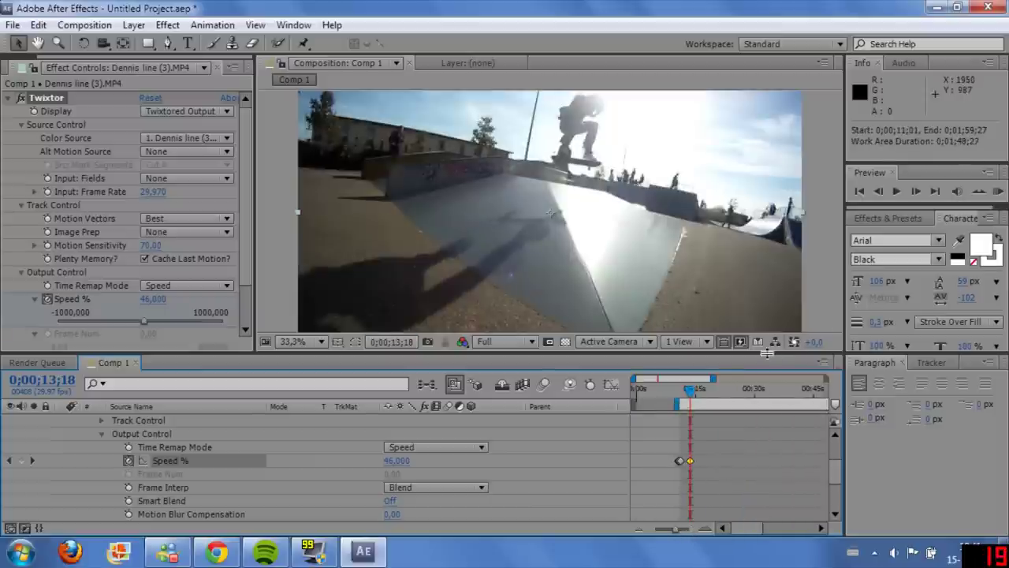
left_click_drag(773, 354, 773, 381)
left_click(998, 191)
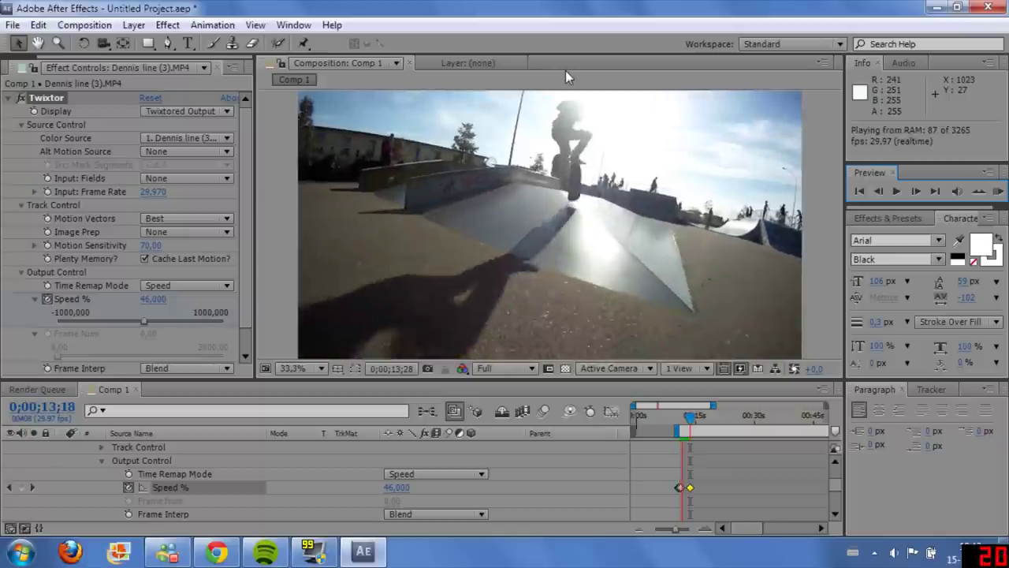
left_click(550, 227)
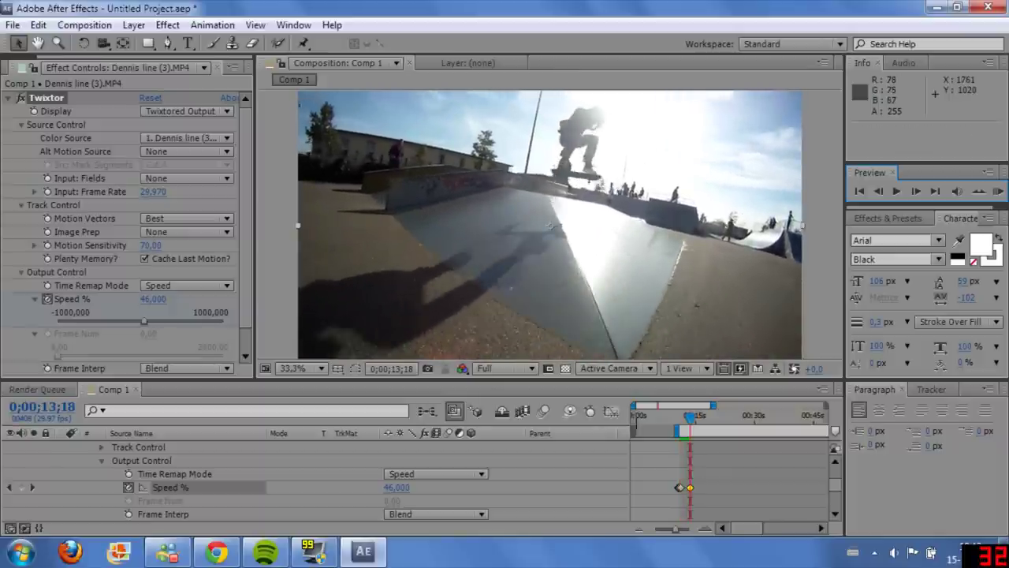
Step: Extend the work area back to 0;00;00;00 and collapse the Dennis line (3).MP4 layer's properties
left_click_drag(676, 432, 571, 432)
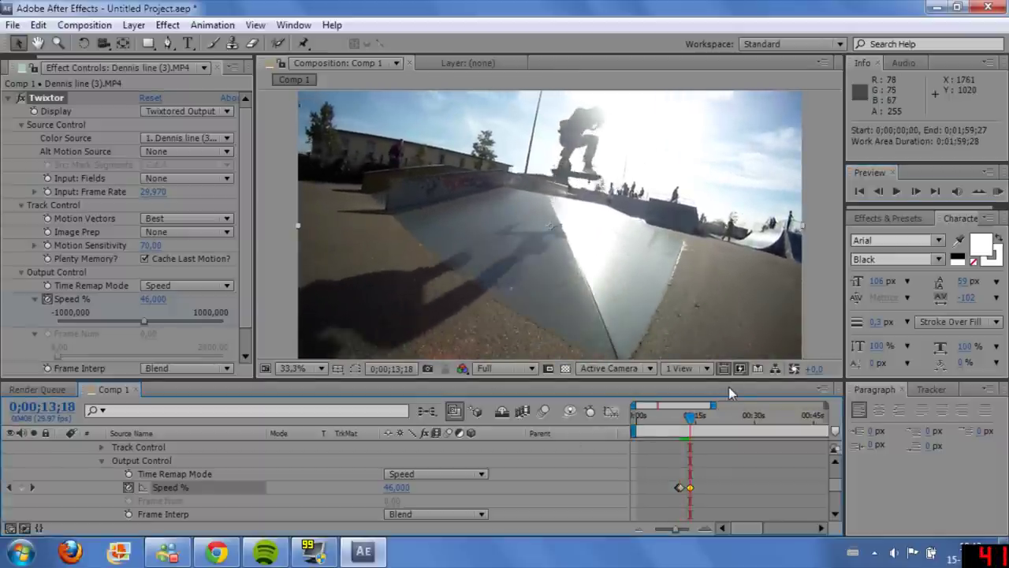
left_click_drag(732, 381, 730, 329)
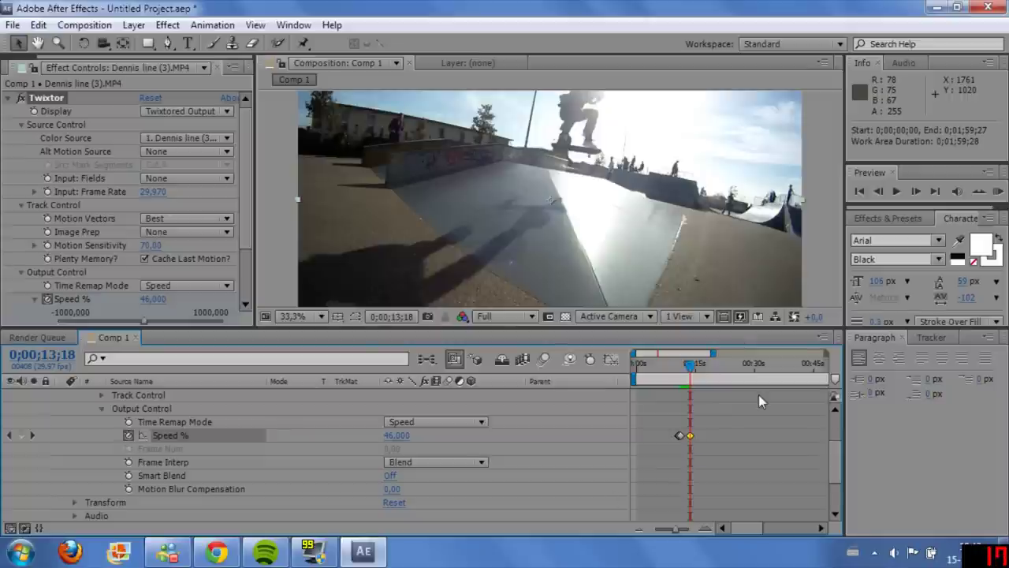
left_click_drag(835, 459, 835, 430)
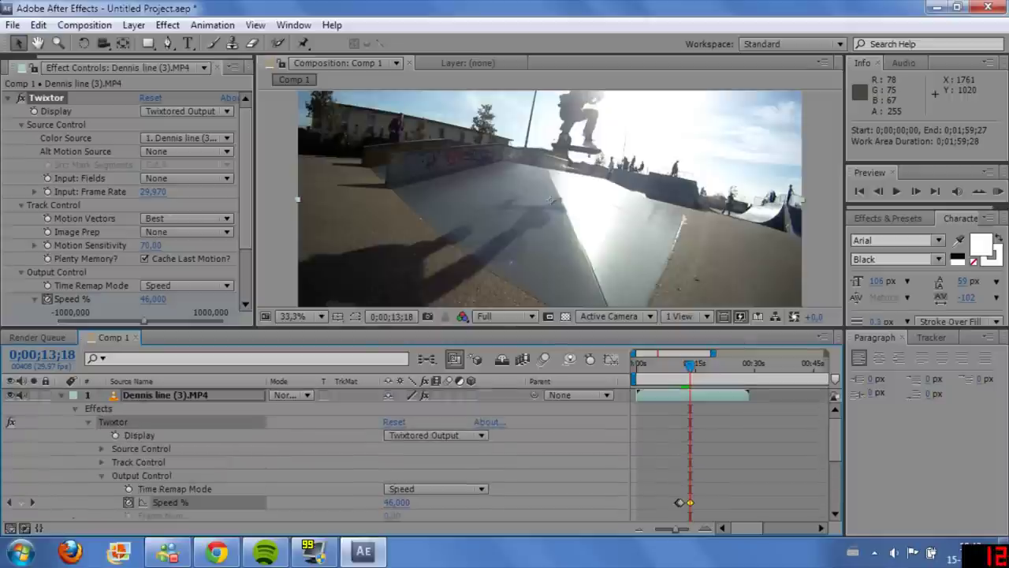
left_click(61, 395)
left_click(152, 409)
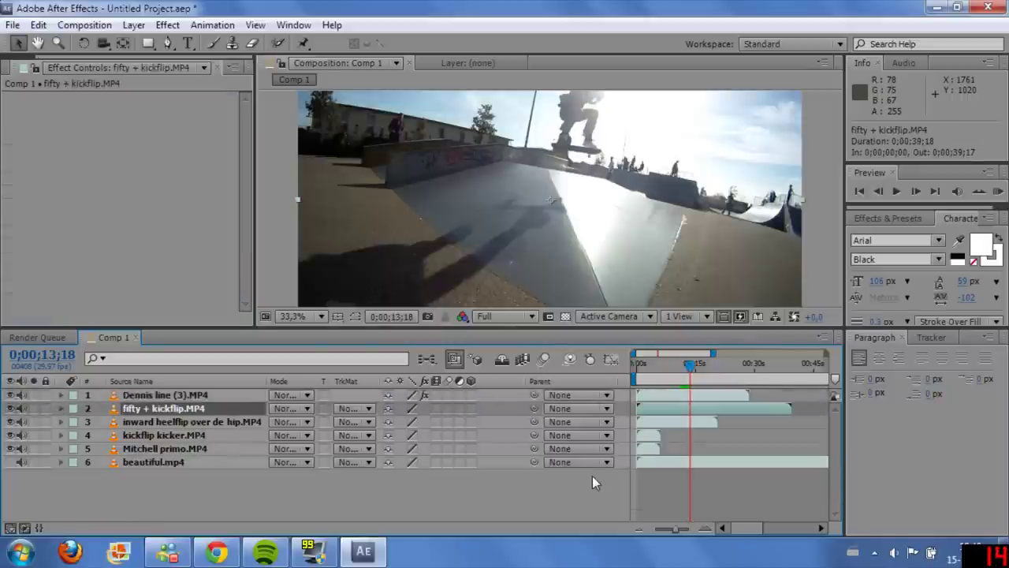
Step: Split the Dennis line (3).MP4 layer at 0;00;10;01, before the slow-motion section
left_click(244, 396)
left_click(690, 369)
mouse_move(690, 369)
left_mouse_down()
mouse_move(676, 368)
mouse_move(682, 361)
mouse_move(678, 369)
left_mouse_up()
key("ctrl+d")
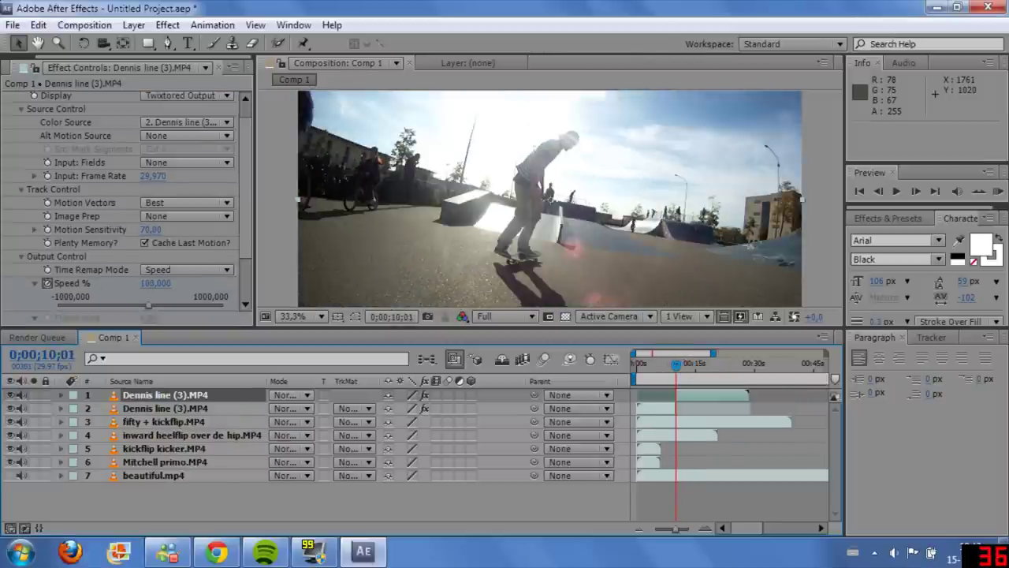
left_click(652, 405)
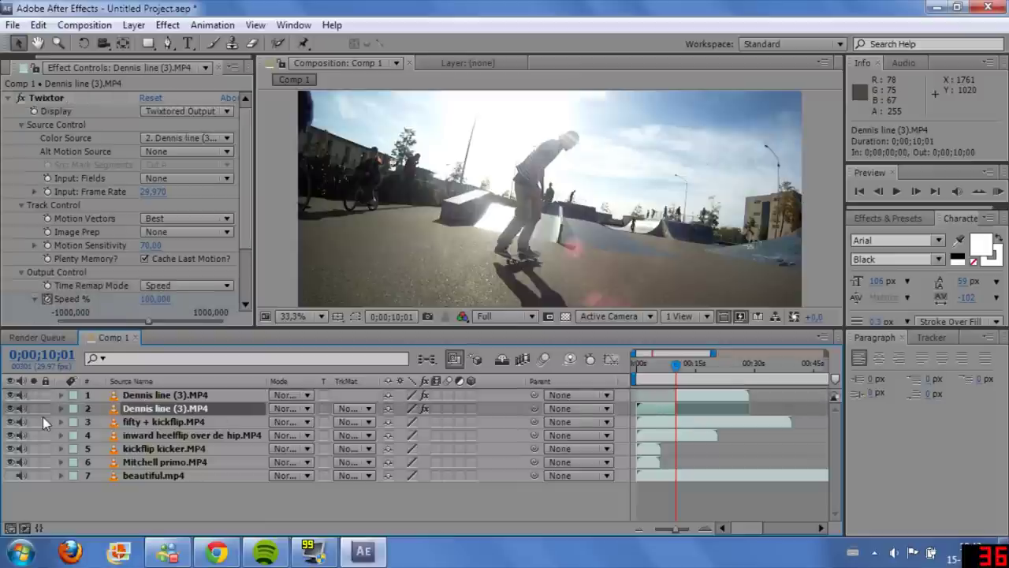
left_click(660, 422)
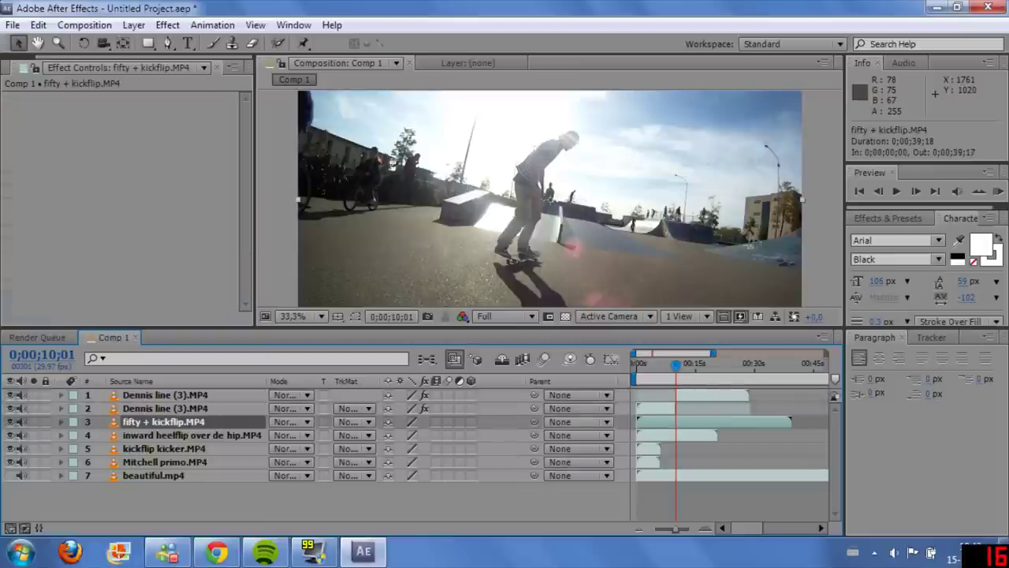
Step: Split the later part of Dennis line (3).MP4 at 0;00;14;07, after the slow-motion section
left_click_drag(676, 365, 693, 368)
left_click(234, 395)
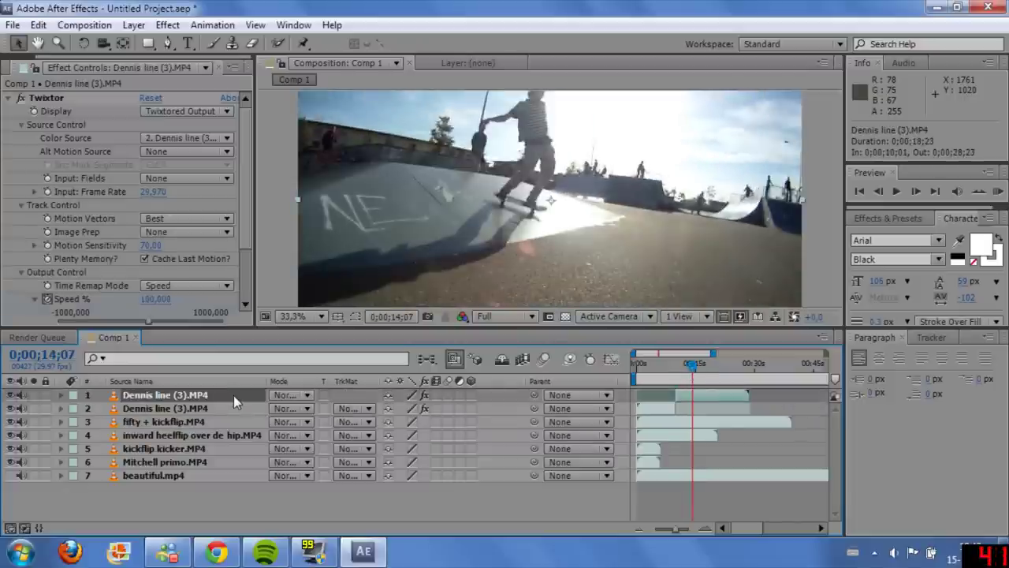
key("ctrl+d")
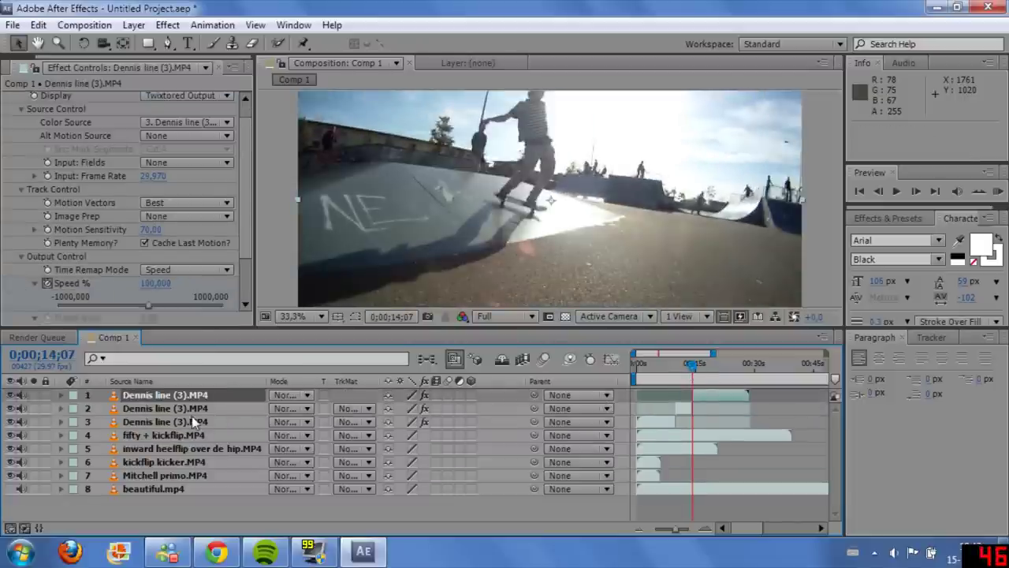
Step: Rename the middle slow-motion segment of the Dennis line clip to "twixtor dennis"
right_click(193, 408)
left_click(386, 71)
type("twixtor dennis")
key("Return")
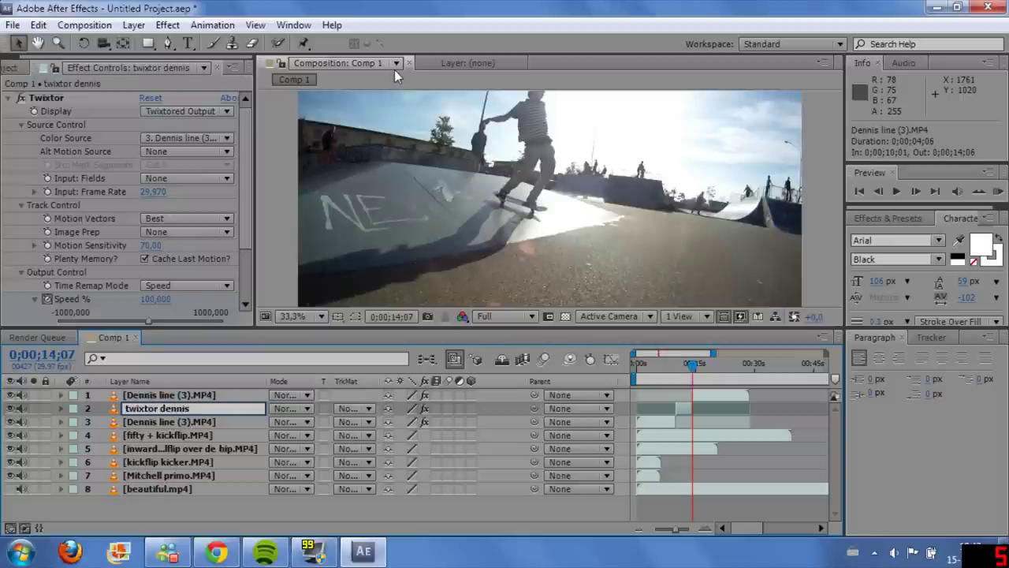
Step: Move the last Dennis line (3).MP4 segment earlier in the timeline so that it ends at 0;00;12;16
left_click(693, 434)
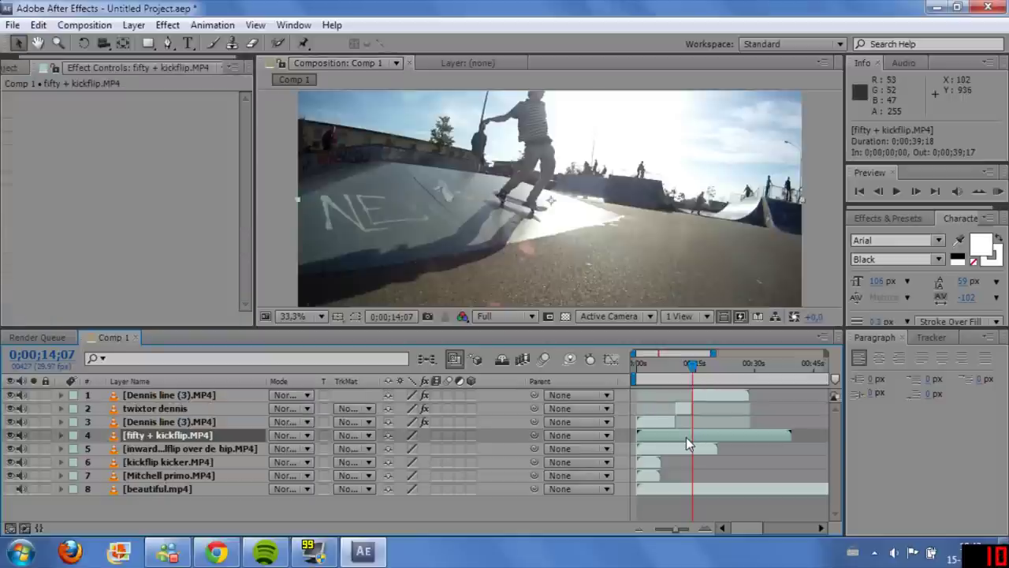
left_click(647, 399)
key("alt+]")
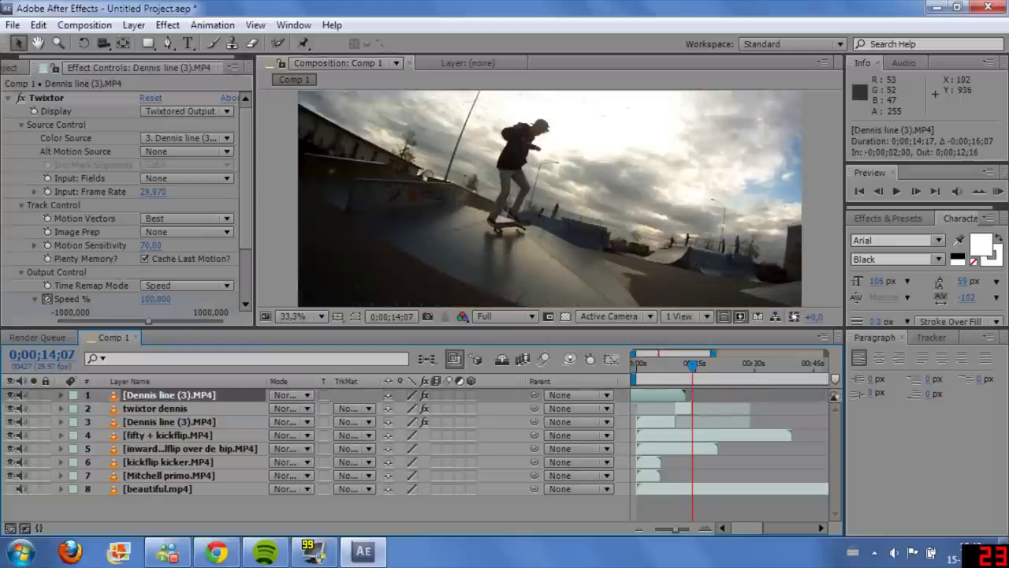
Step: Split fifty + kickflip.MP4 at 0;00;14;07 and apply the Twixtor effect to the later part
left_click(701, 433)
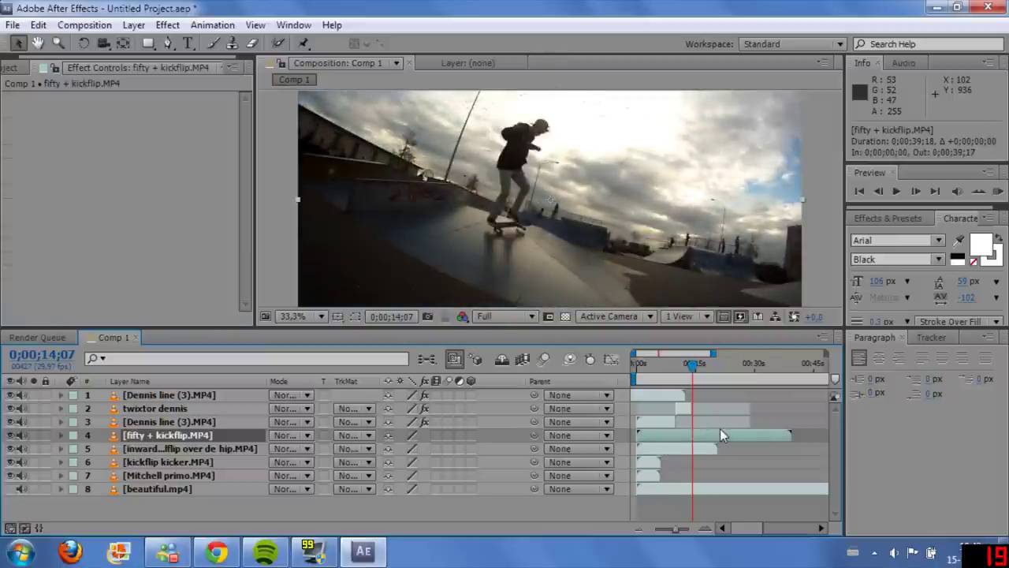
key("ctrl+shift+d")
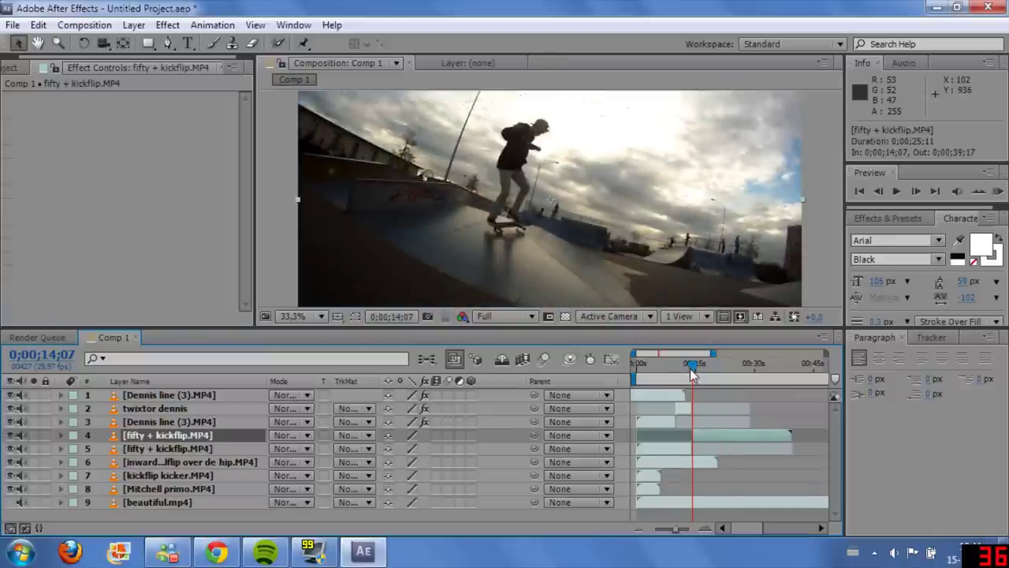
left_click(174, 24)
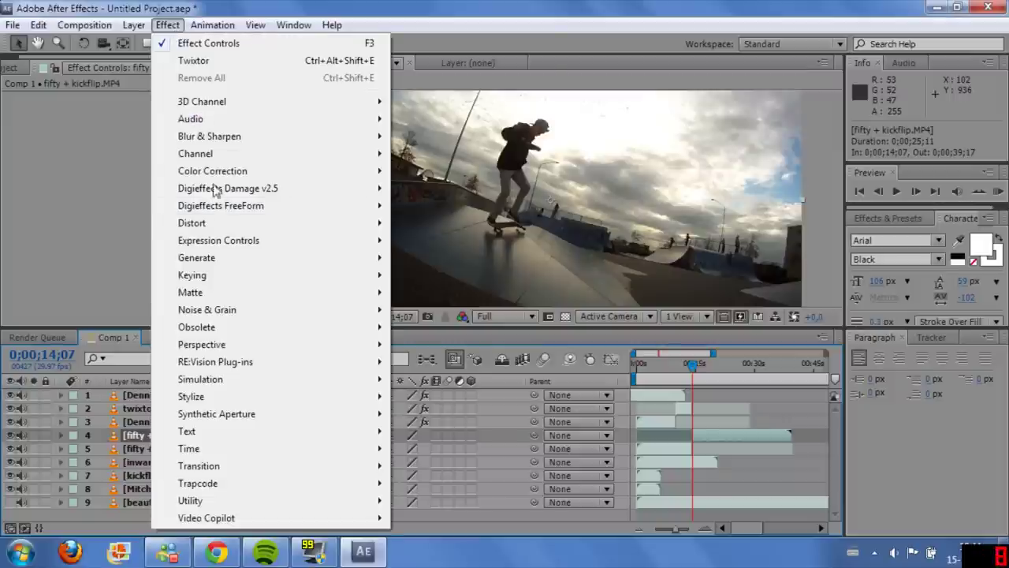
mouse_move(268, 362)
left_click(438, 379)
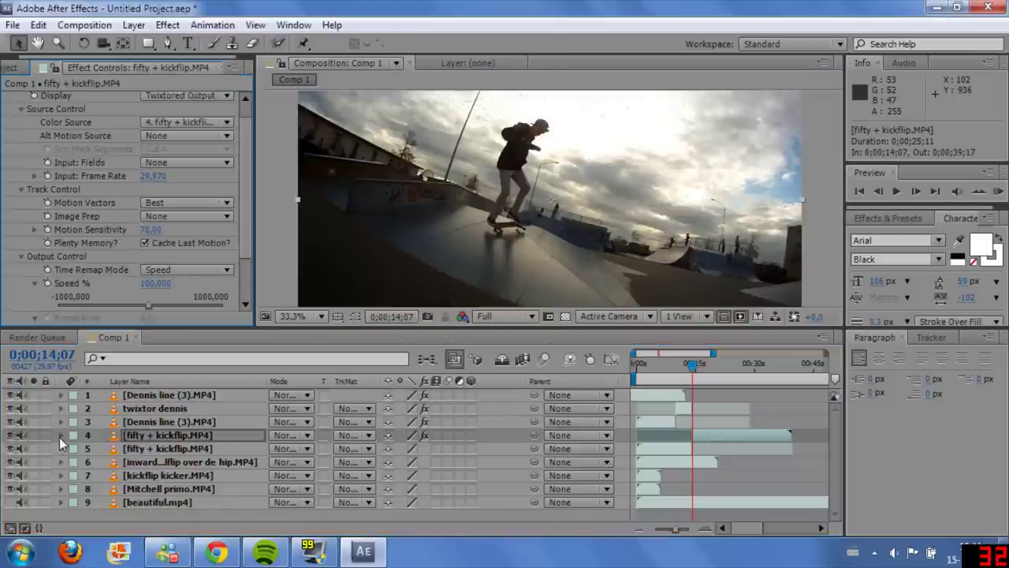
Step: Reveal Twixtor's Output Control on the later fifty + kickflip.MP4 part and start Speed % keyframing at 0;00;14;07 with 100
left_click(61, 436)
left_click(77, 450)
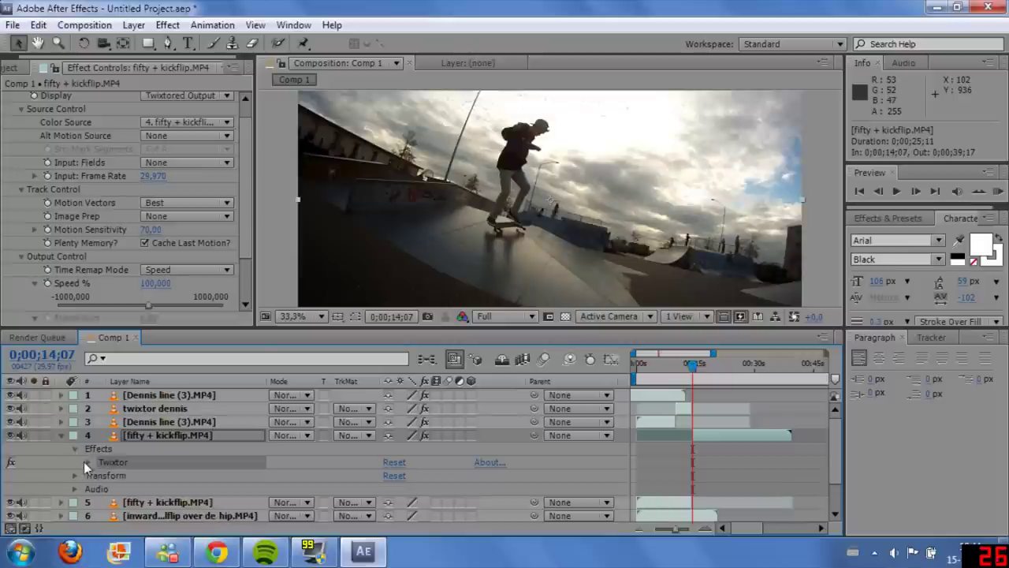
left_click(87, 462)
left_click(102, 514)
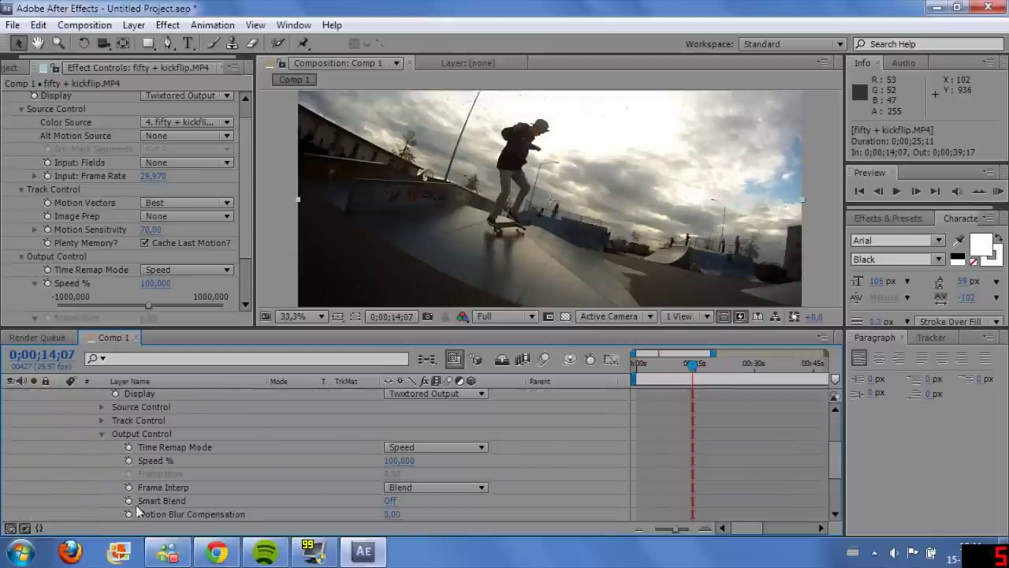
left_click(129, 461)
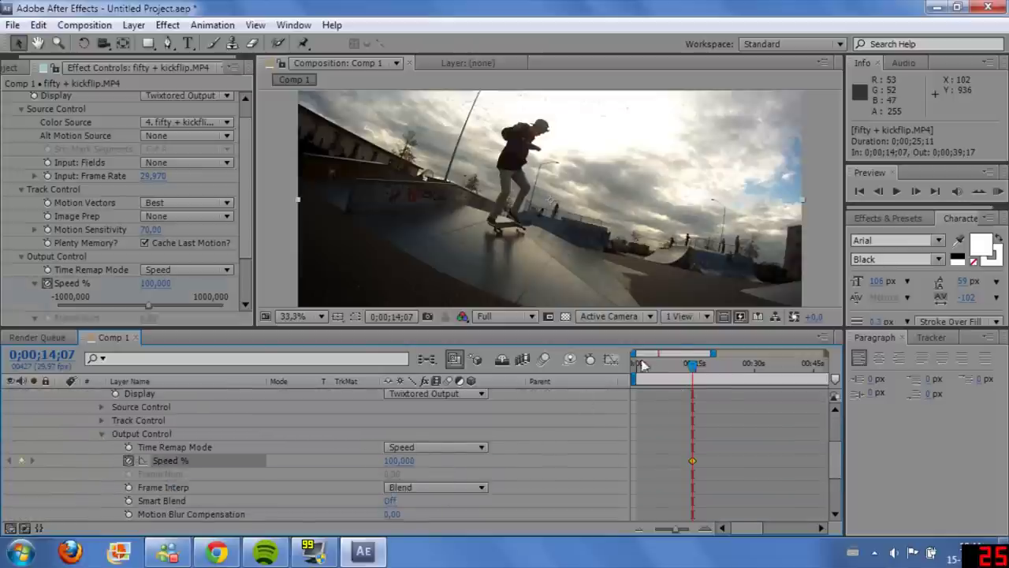
Step: Set Twixtor's Speed % to 10 at 0;00;14;14, while the skater is in the air
key("shift+Page_Down")
key("Page_Up")
key("Page_Up")
key("Page_Up")
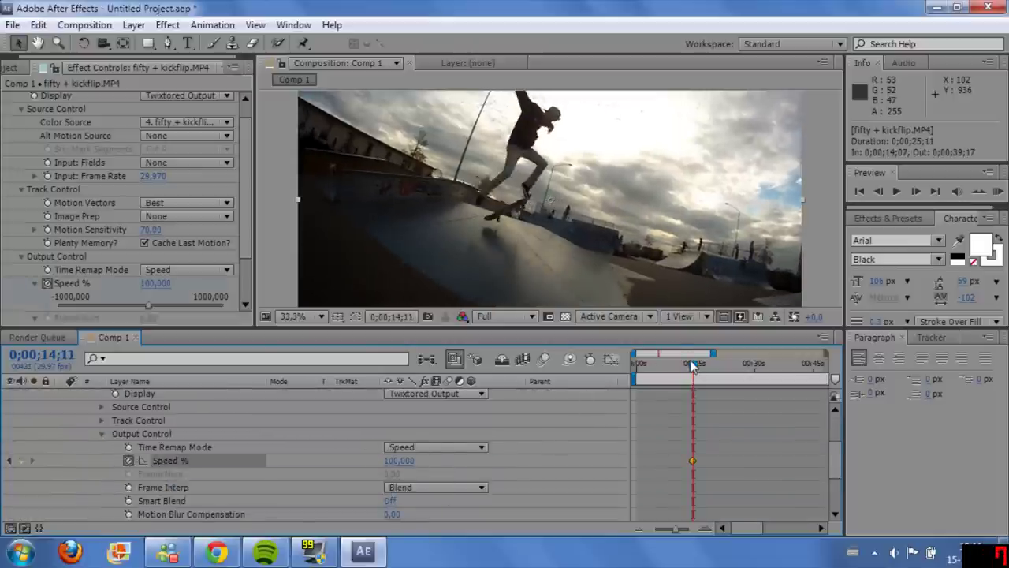
key("Page_Up")
key("Page_Up")
key("Page_Up")
key("Page_Up")
key("Page_Up")
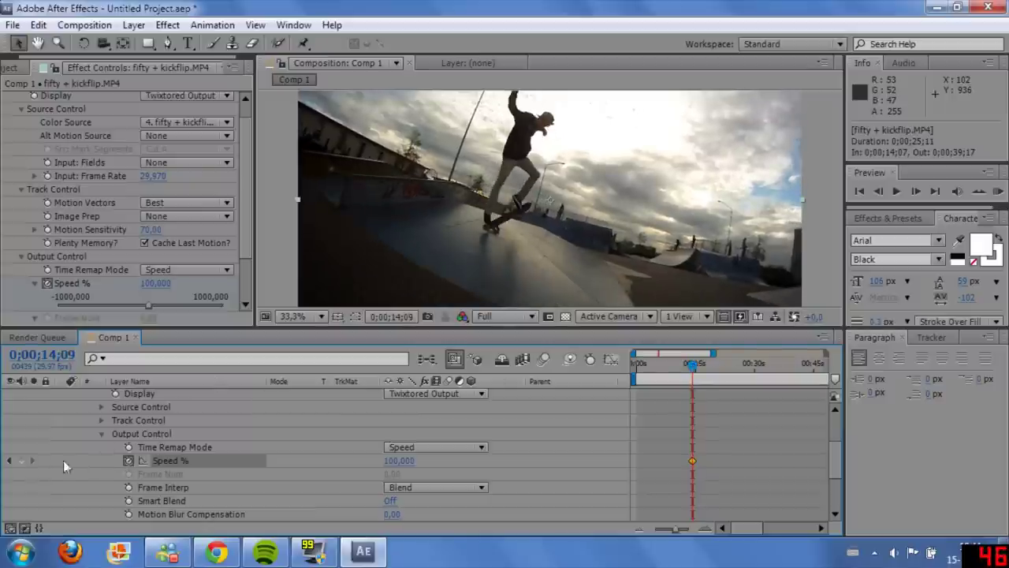
key("Page_Down")
key("Page_Down")
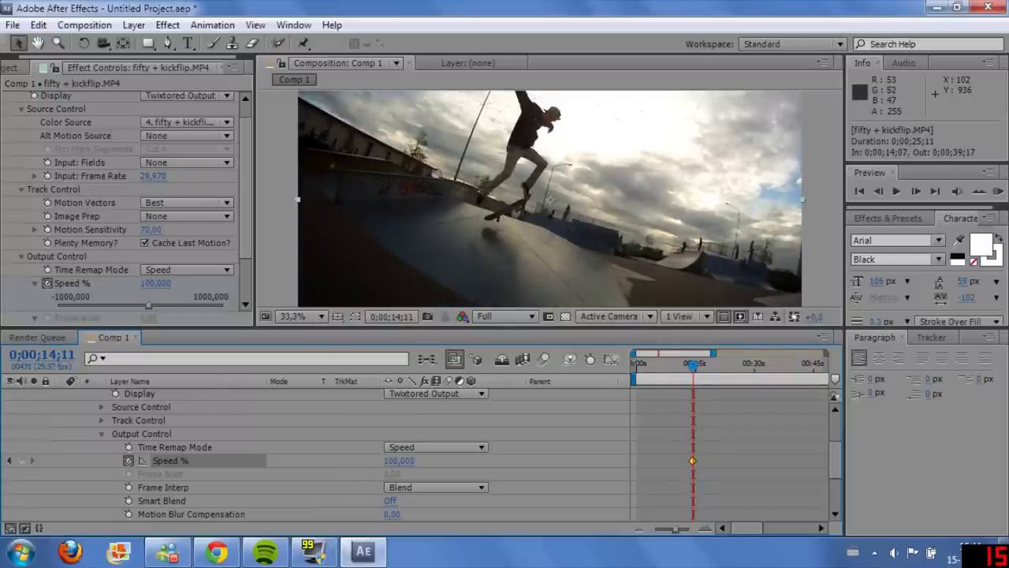
key("Page_Down")
key("Page_Down")
key("Page_Down")
left_click(399, 460)
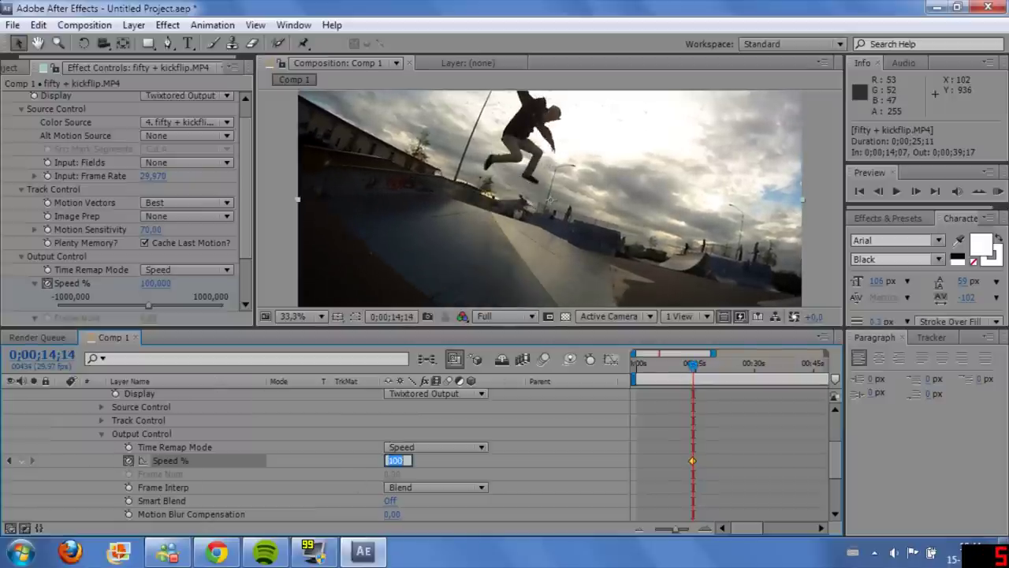
type("10")
key("Return")
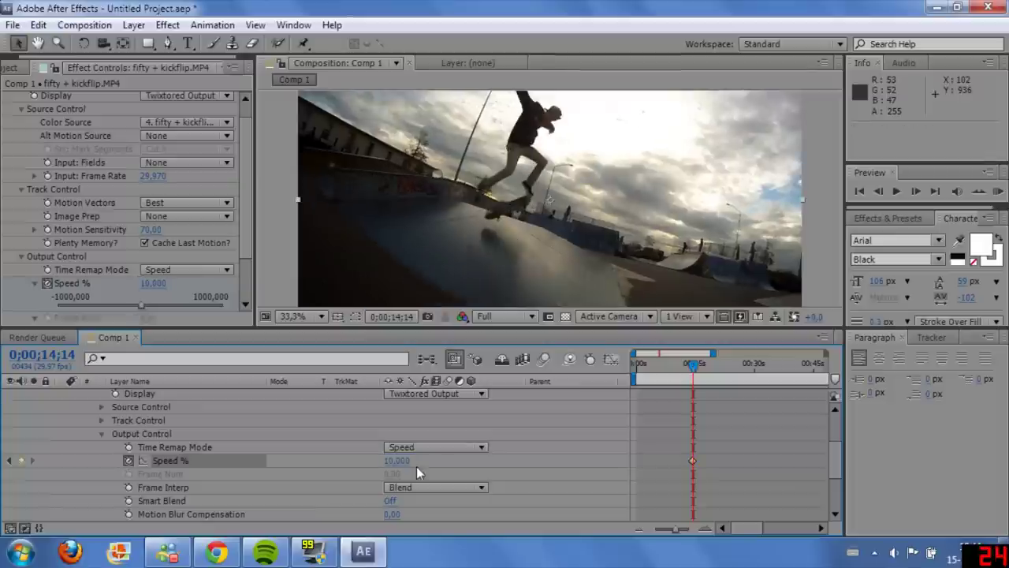
Step: Hold Speed % at 10 with a keyframe at 0;00;16;25, and set it to 100 at 0;00;17;00
left_click_drag(695, 373, 703, 371)
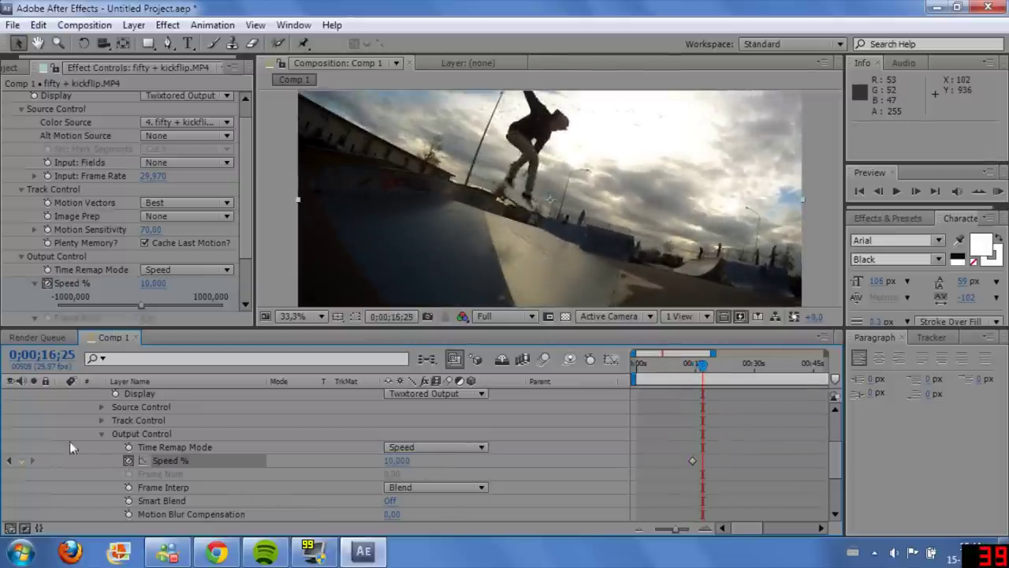
key("Page_Down")
key("Page_Down")
key("Page_Down")
key("Page_Down")
key("Page_Down")
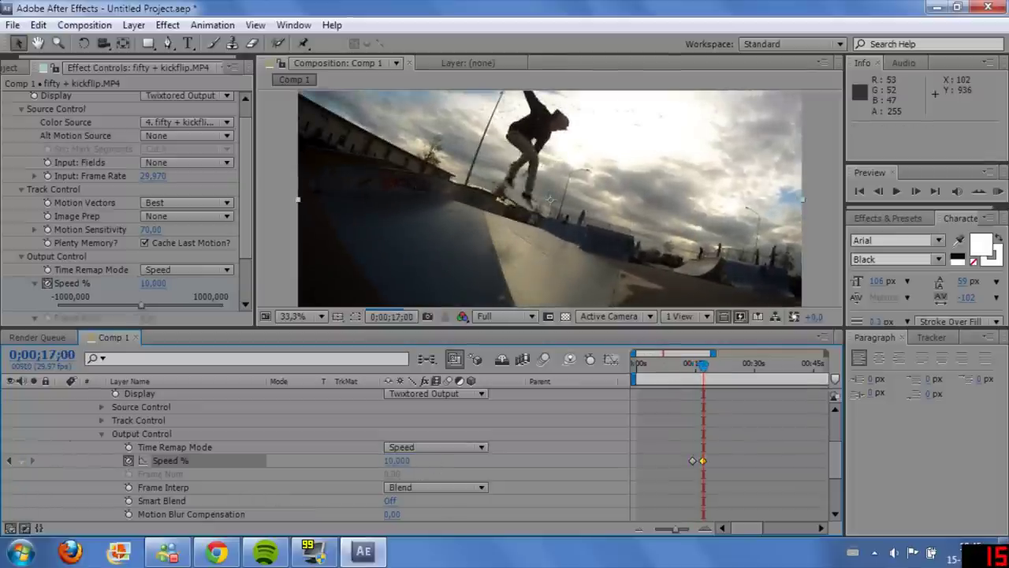
left_click(396, 461)
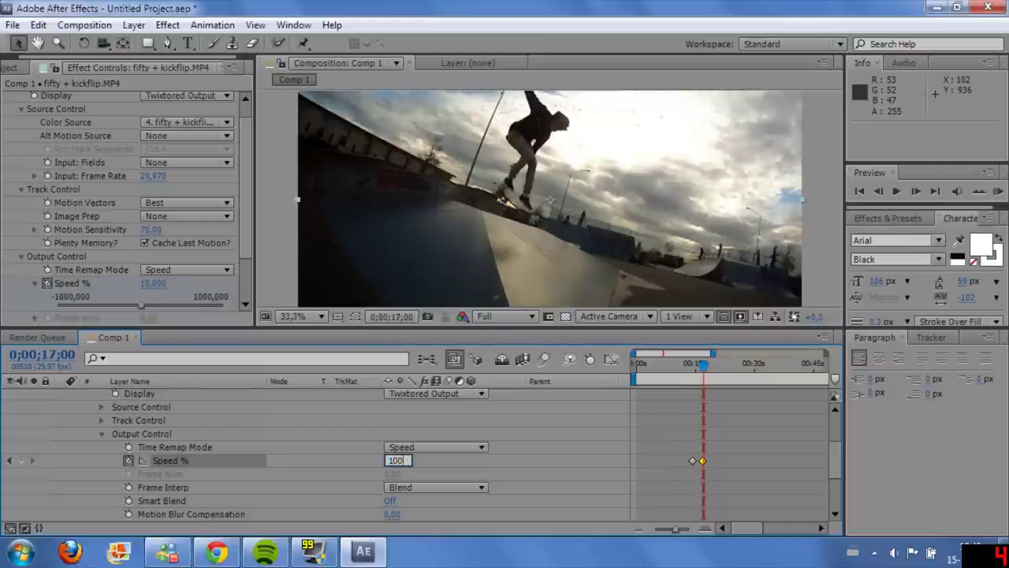
type("100")
left_click(740, 447)
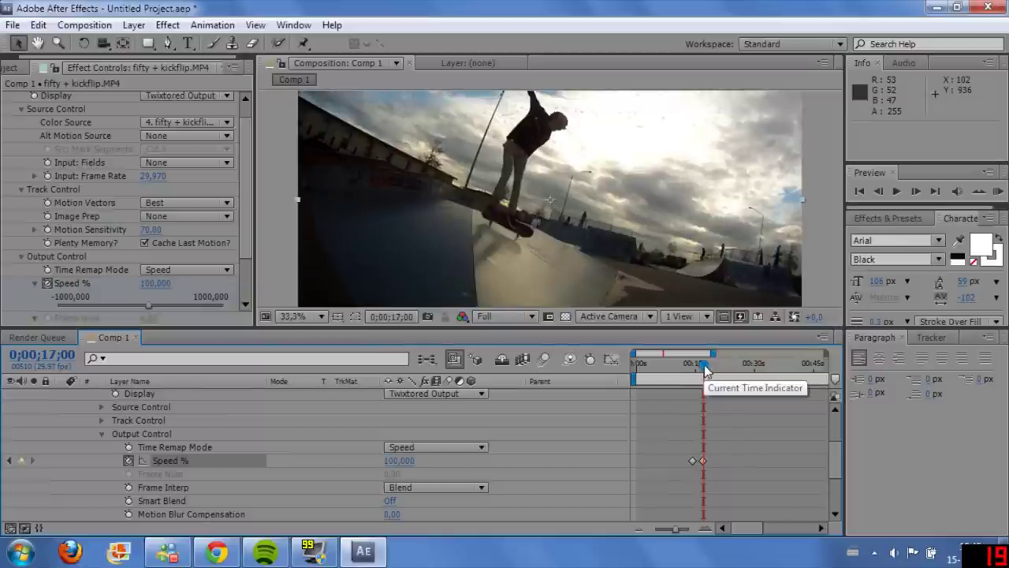
Step: Split the Twixtor part of fifty + kickflip.MP4 at 0;00;17;13, after the slow-motion section
left_click_drag(707, 365, 709, 365)
scroll(837, 452, "up", 4)
key("ctrl+shift+d")
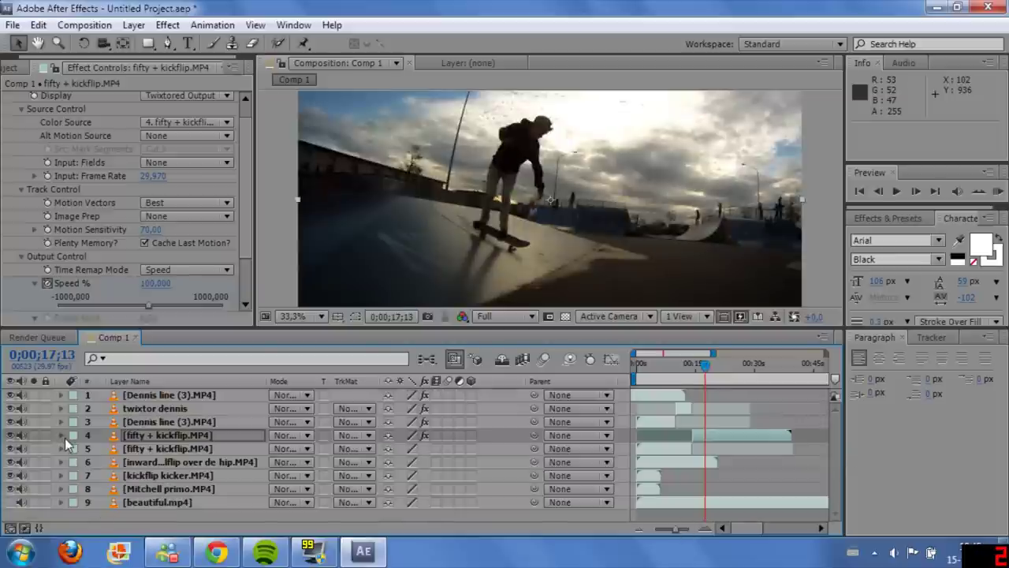
Step: Rename the middle fifty + kickflip segment to "twixtor mitchell" and move the last segment earlier so that it ends at 0;00;12;10
left_click(201, 448)
right_click(201, 448)
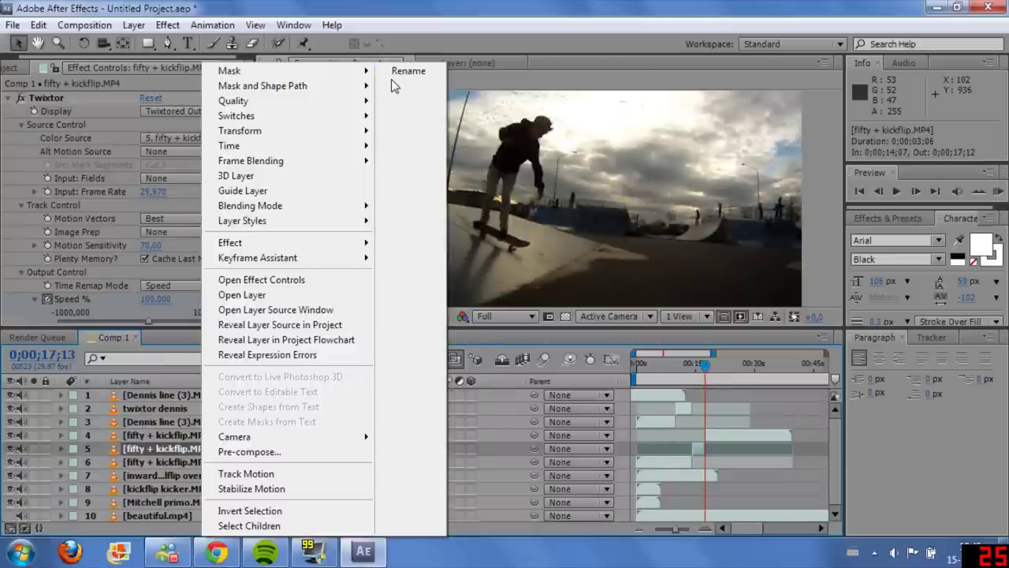
left_click(398, 72)
type("twixtor mitchell")
key("Return")
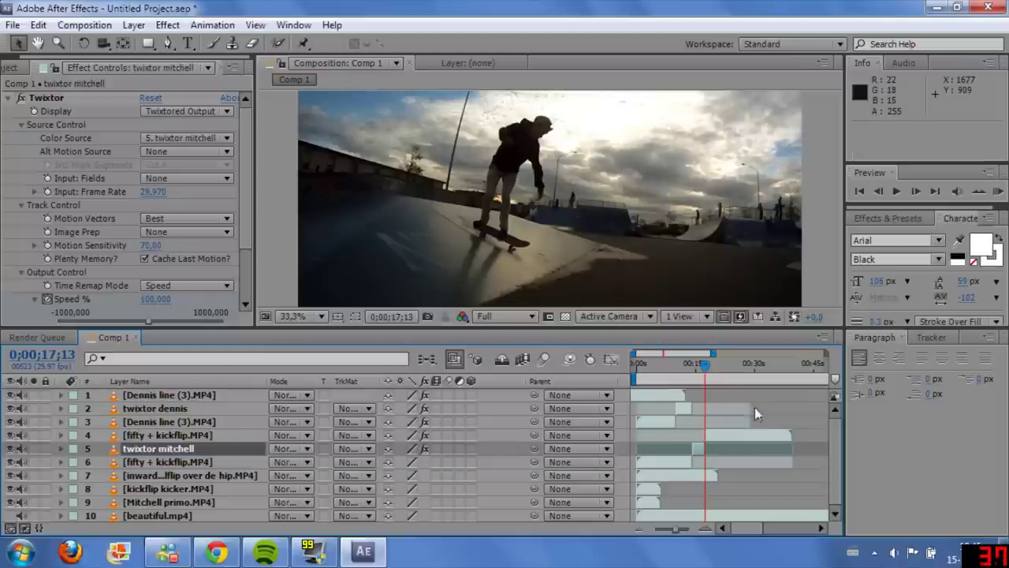
left_click_drag(770, 436, 653, 440)
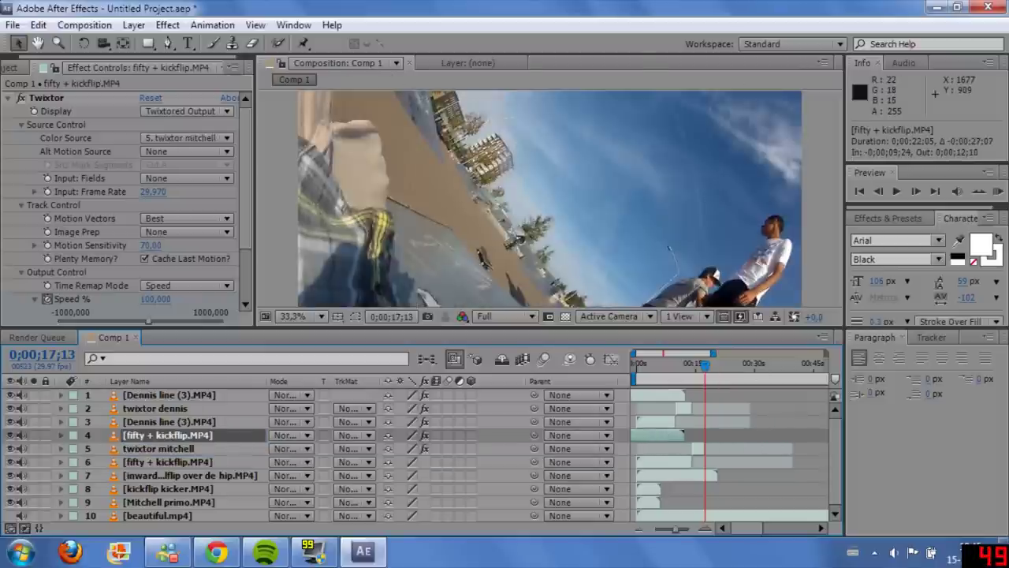
Step: Move inward heelflip over de hip.MP4 to start at 0;00;12;07 and split it at 0;00;17;13 and 0;00;18;13
left_click(704, 476)
mouse_move(717, 478)
left_mouse_down()
mouse_move(688, 483)
mouse_move(721, 483)
mouse_move(718, 475)
left_mouse_up()
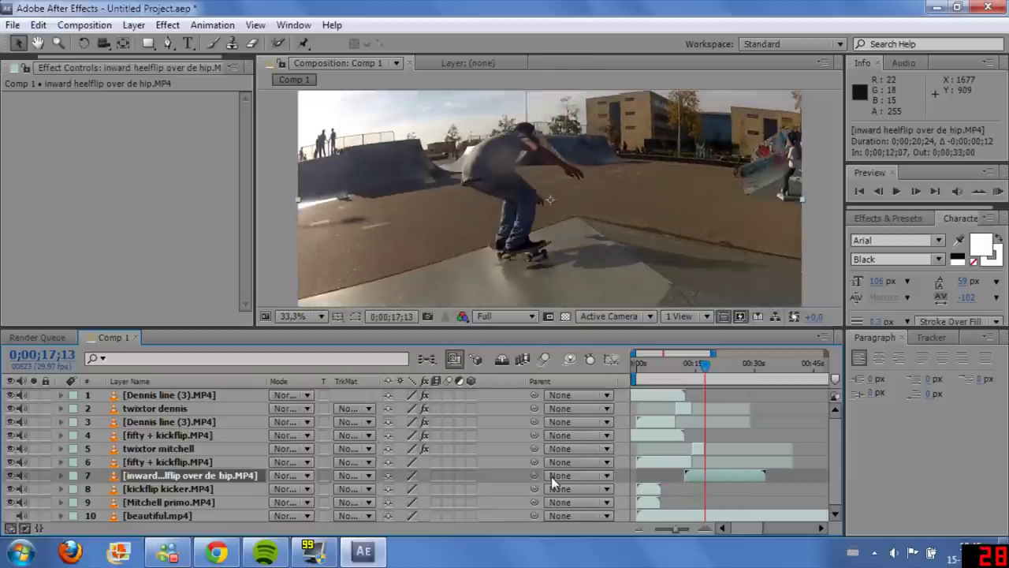
key("ctrl+shift+d")
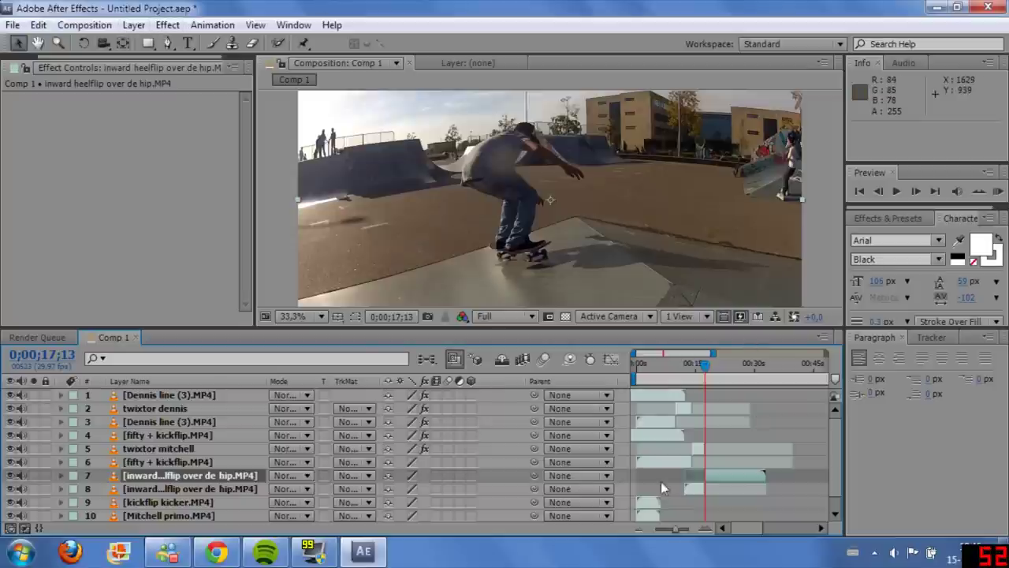
left_click_drag(705, 368, 711, 365)
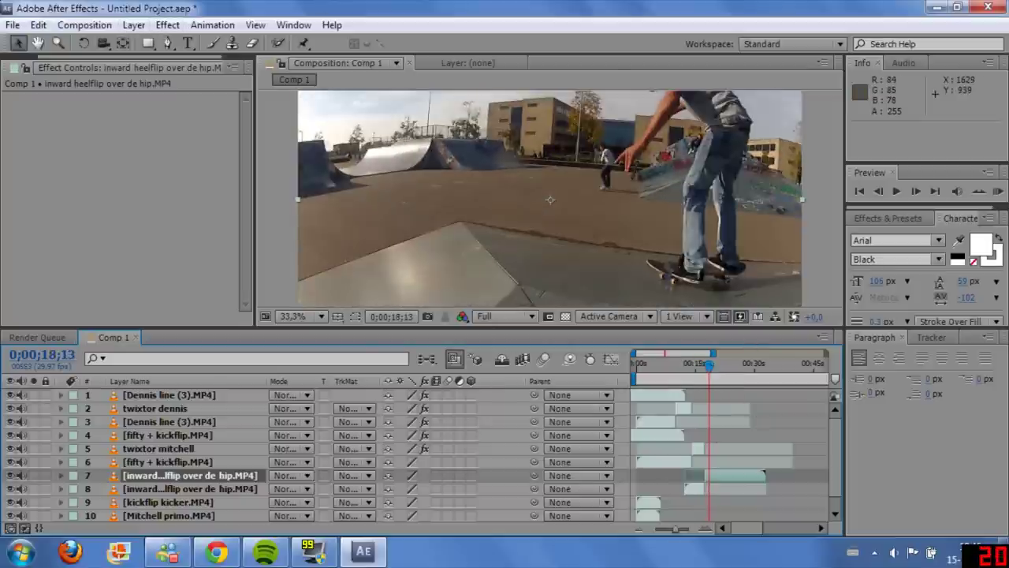
key("ctrl+shift+d")
Step: Apply the Twixtor effect to the middle segment of inward heelflip over de hip.MP4
left_click(707, 488)
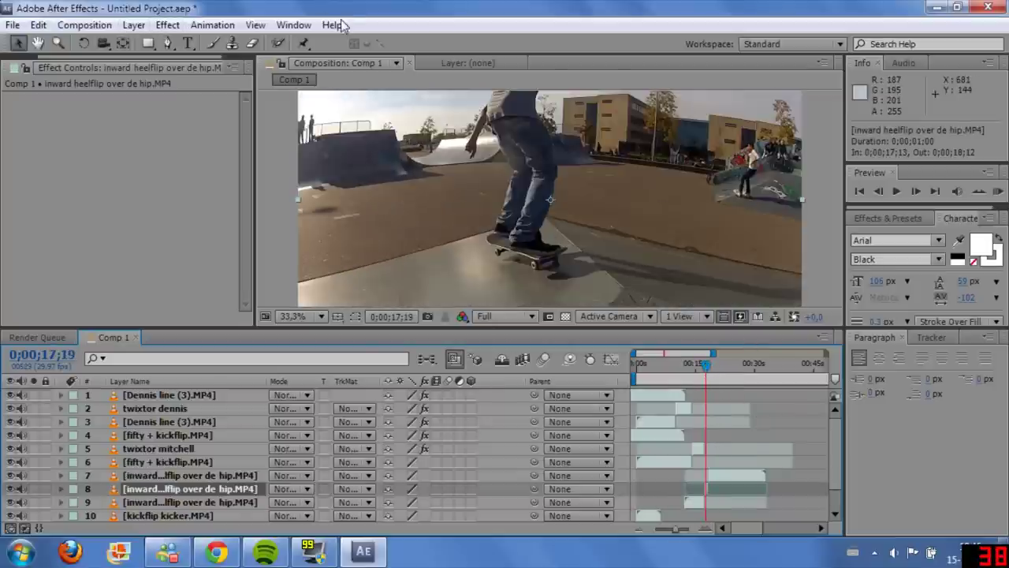
left_click(167, 24)
mouse_move(313, 369)
left_click(429, 379)
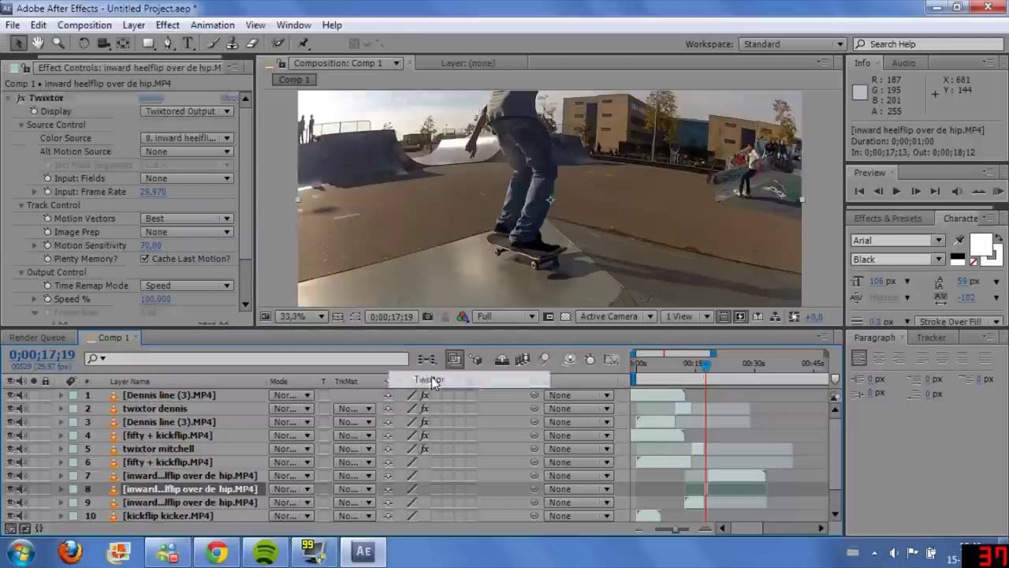
Step: Reveal Twixtor's Output Control on the middle inward heelflip segment and start Speed % keyframing at 0;00;17;19 with 100
left_click(61, 489)
left_click(75, 487)
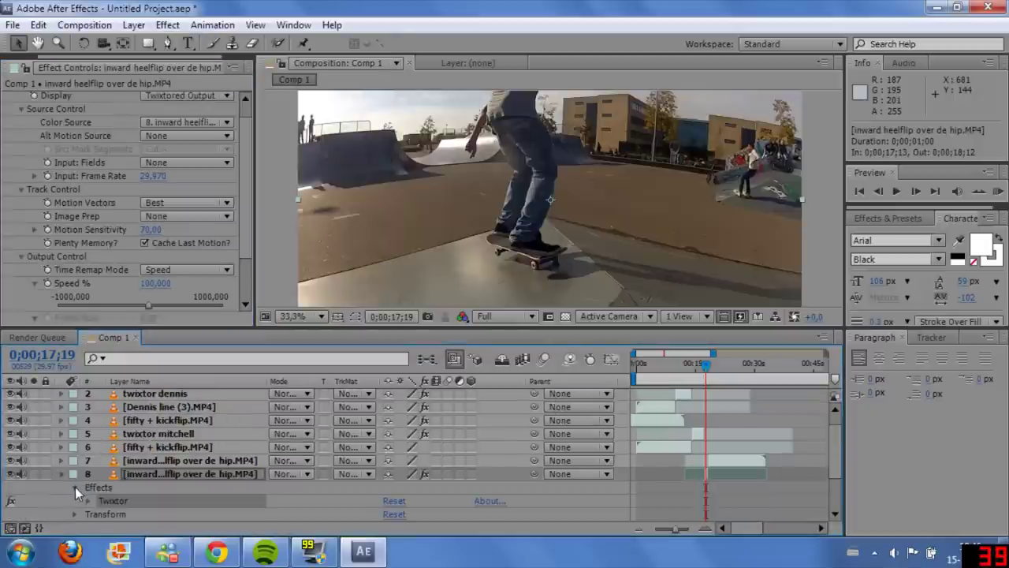
left_click(87, 501)
left_click(102, 514)
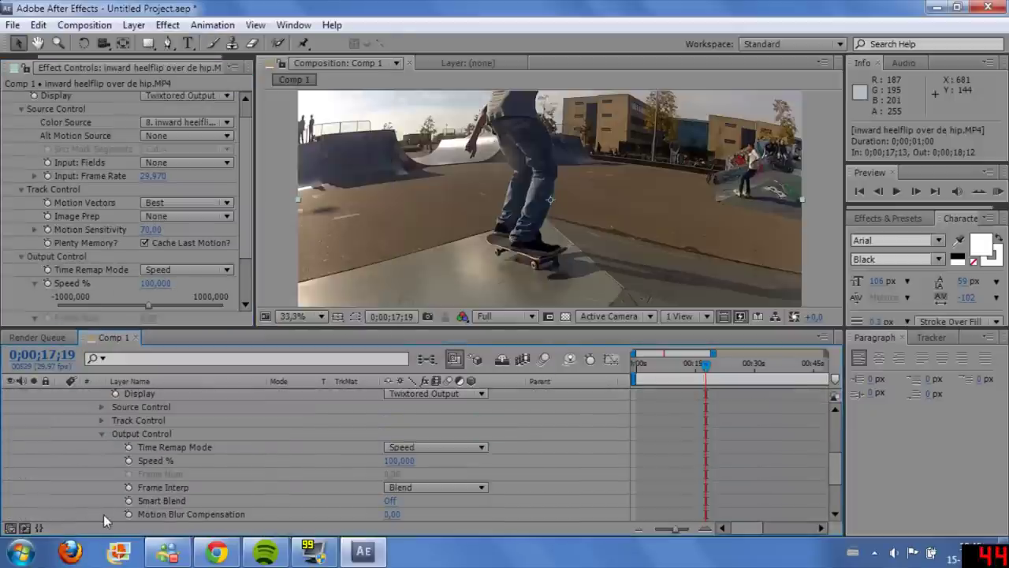
left_click(128, 460)
Step: Set Speed % to 10 at 0;00;17;24 and check the slowed frames up to the end of the inward heelflip segment
key("space")
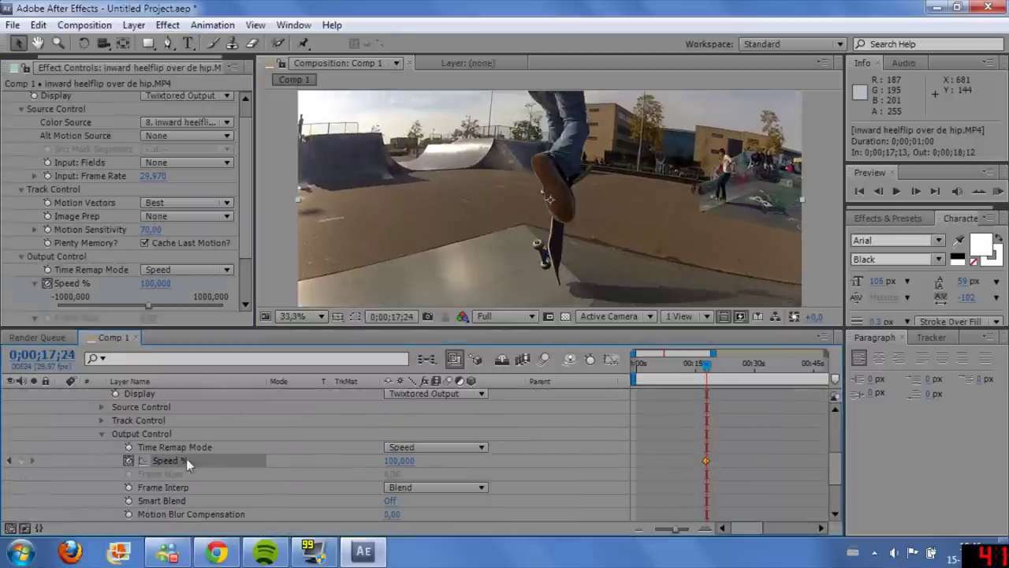
left_click(398, 461)
type("10")
key("Return")
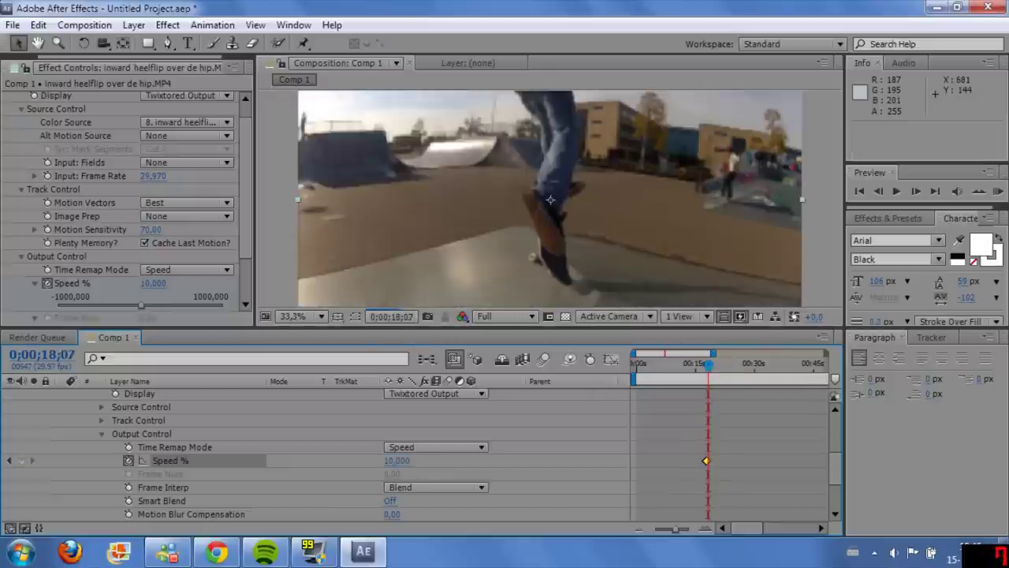
key("Page_Up")
key("Page_Up")
key("Page_Up")
key("Page_Up")
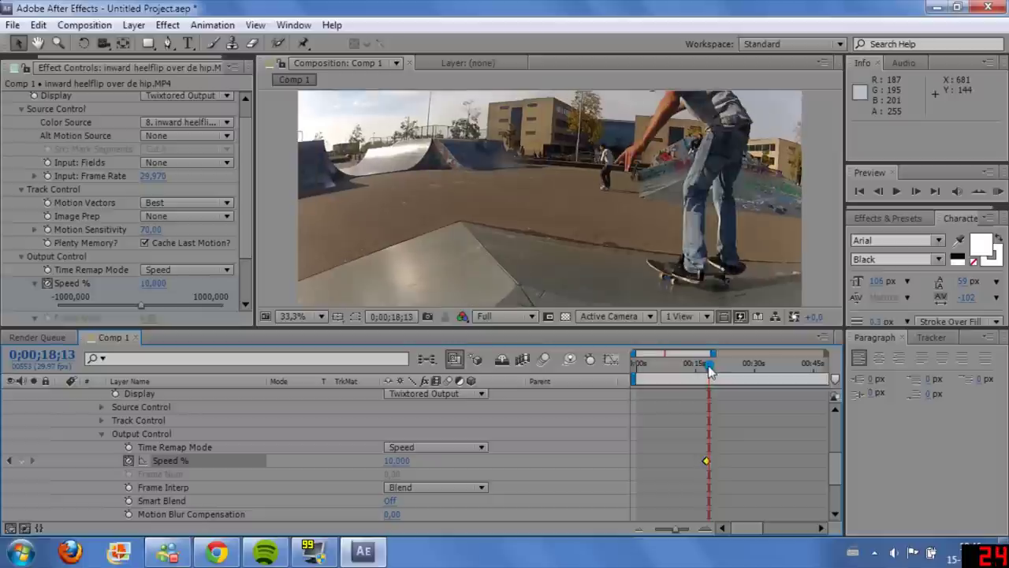
key("Page_Down")
key("Page_Up")
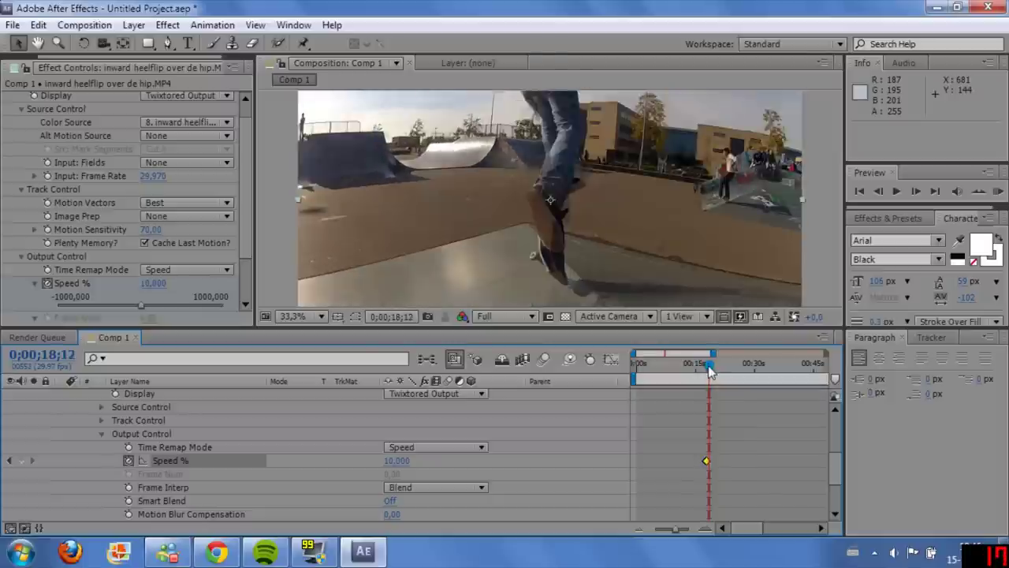
Step: Collapse the middle inward heelflip segment's properties and delete all three inward heelflip over de hip.MP4 layers
scroll(833, 472, "up", 5)
left_click(62, 482)
left_click(182, 469)
left_click(189, 495, "shift")
key("Delete")
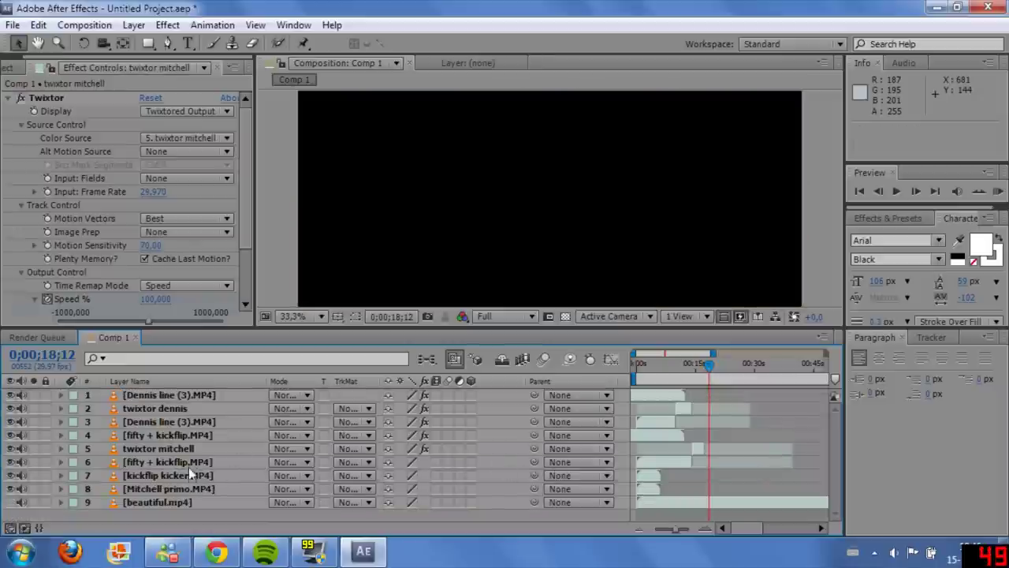
Step: Move kickflip kicker.MP4 later in the timeline so that it starts at 0;00;15;07
left_click(190, 474)
left_click_drag(654, 474, 715, 481)
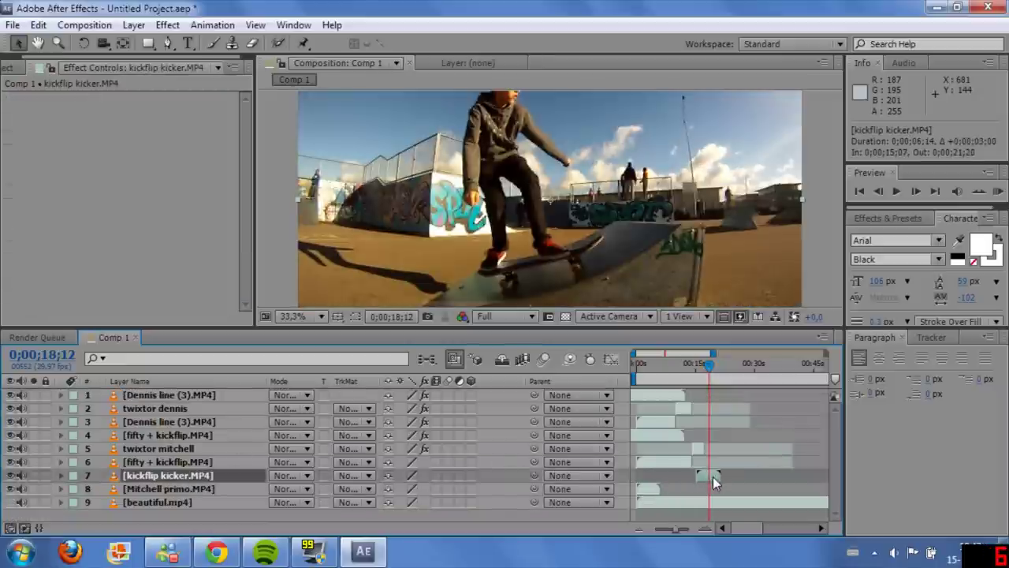
Step: Split kickflip kicker.MP4 at 0;00;18;12 and apply the Twixtor effect to the segment after the split
key("ctrl+shift+d")
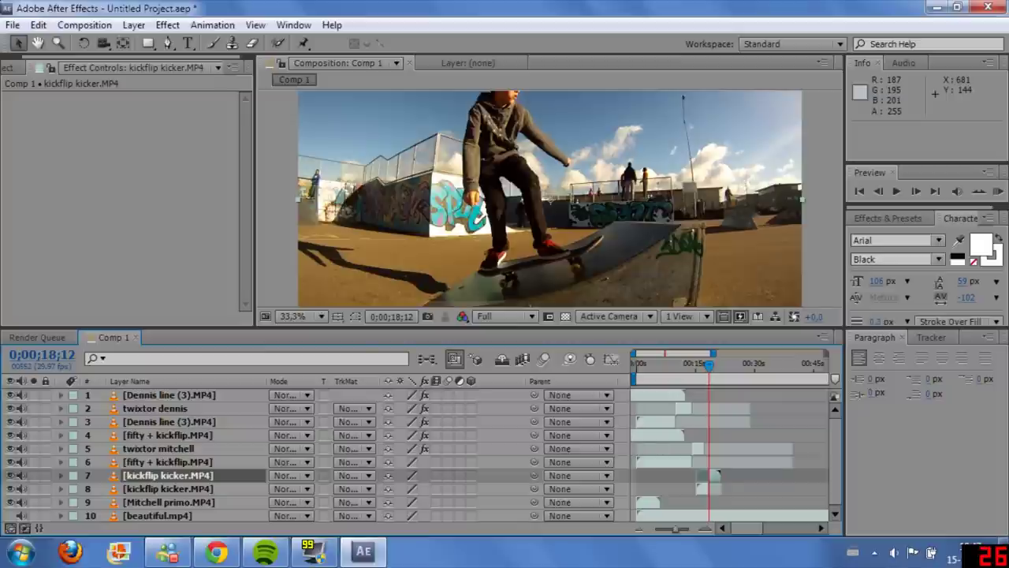
left_click(167, 24)
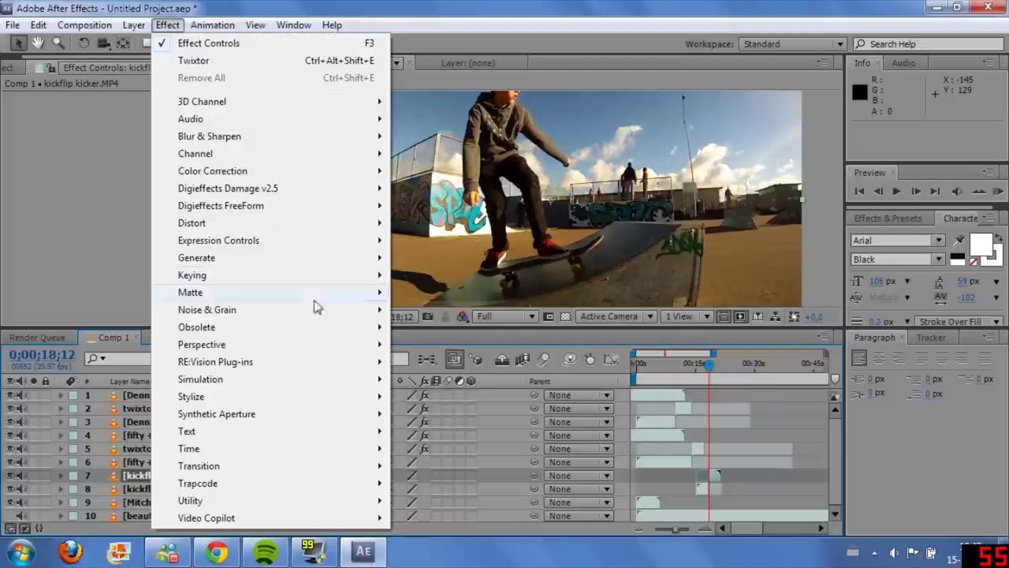
mouse_move(327, 363)
left_click(430, 379)
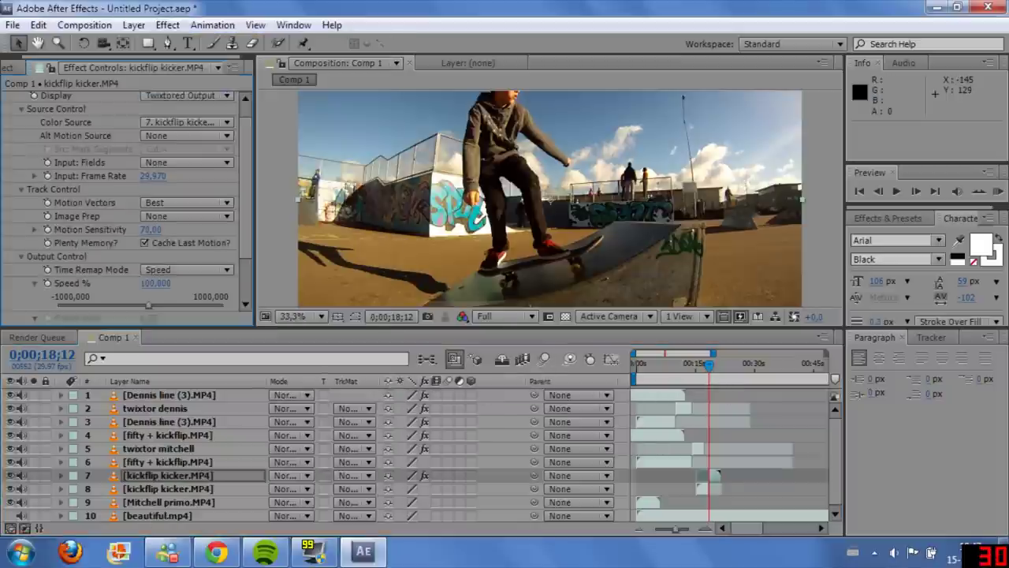
Step: Reveal Twixtor's Output Control on the later kickflip kicker segment and start Speed % keyframing at 0;00;18;14 with 100
left_click(61, 475)
left_click(75, 486)
left_click(88, 500)
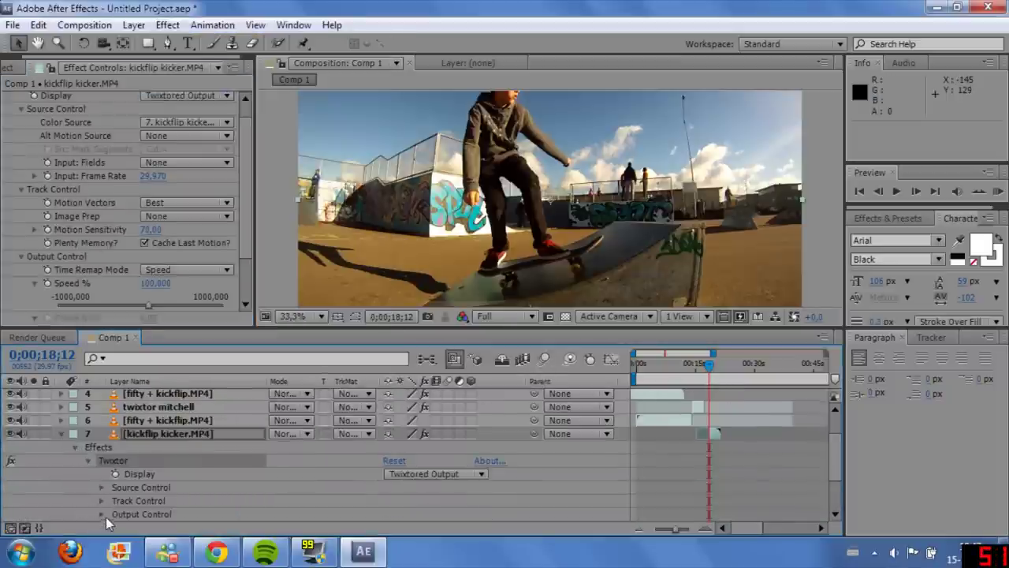
left_click(101, 514)
left_click(129, 460)
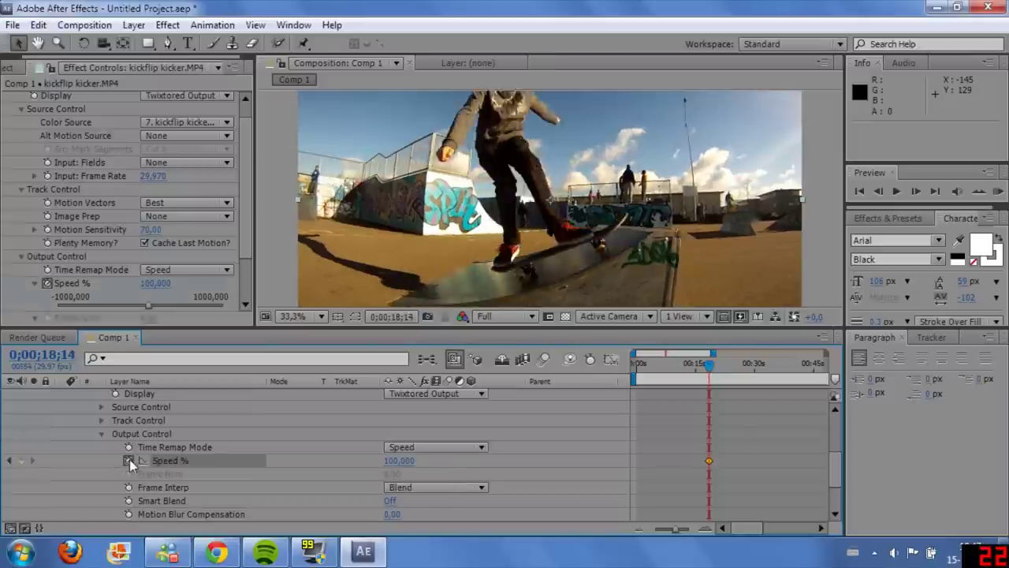
Step: Check the take-off frame by frame and set the kickflip kicker segment's Speed % to 10 at 0;00;18;24
key("Page_Down")
key("Page_Down")
key("Page_Down")
key("Page_Down")
key("Page_Down")
key("Page_Down")
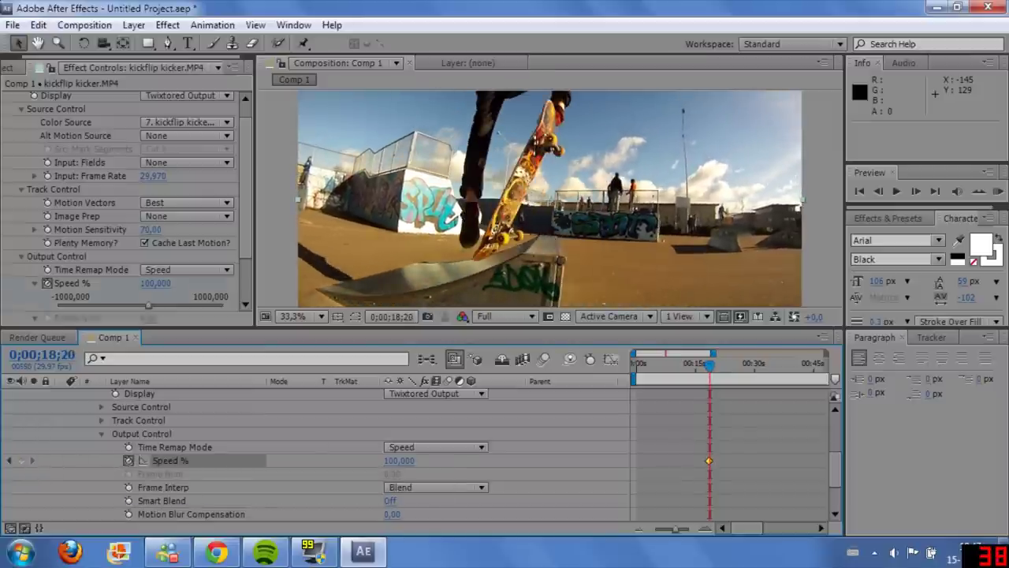
key("Page_Up")
key("Page_Up")
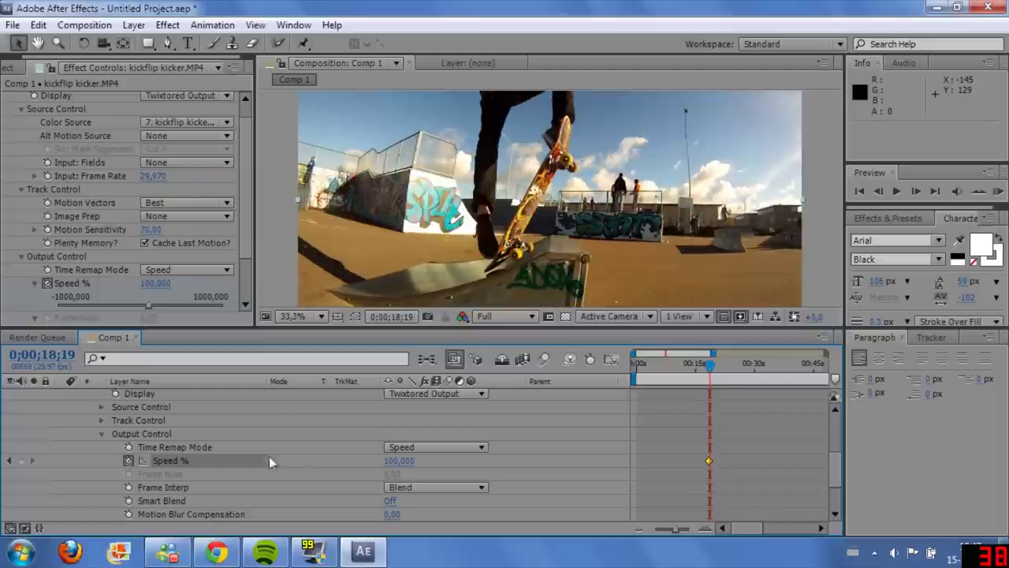
key("Page_Down")
key("Page_Down")
key("Page_Down")
key("Page_Down")
key("Page_Down")
left_click(398, 460)
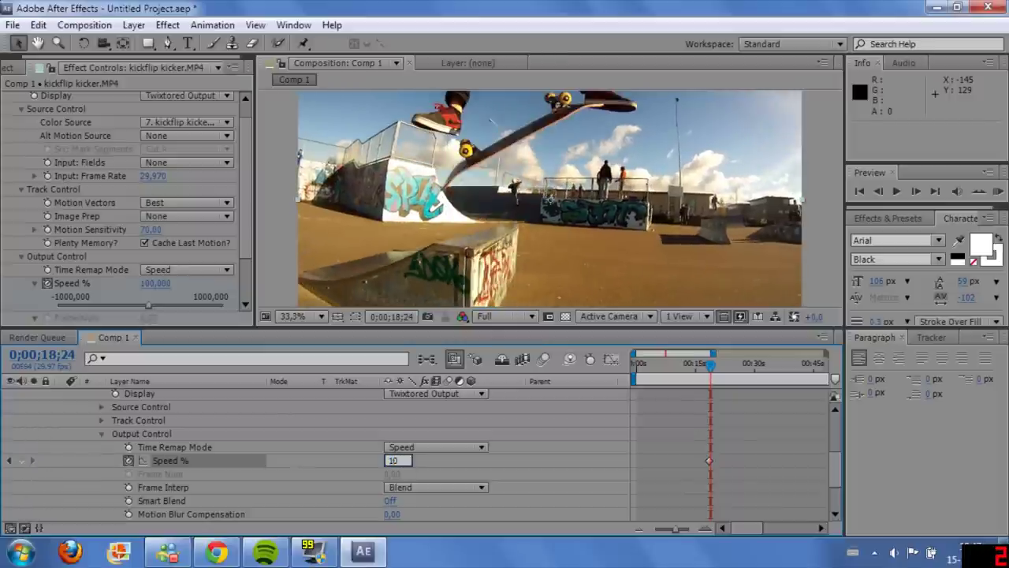
key("Return")
Step: Add a Speed % keyframe holding 10 at 0;00;21;07 and set Speed % to 100 at 0;00;21;12
left_click_drag(712, 364, 722, 364)
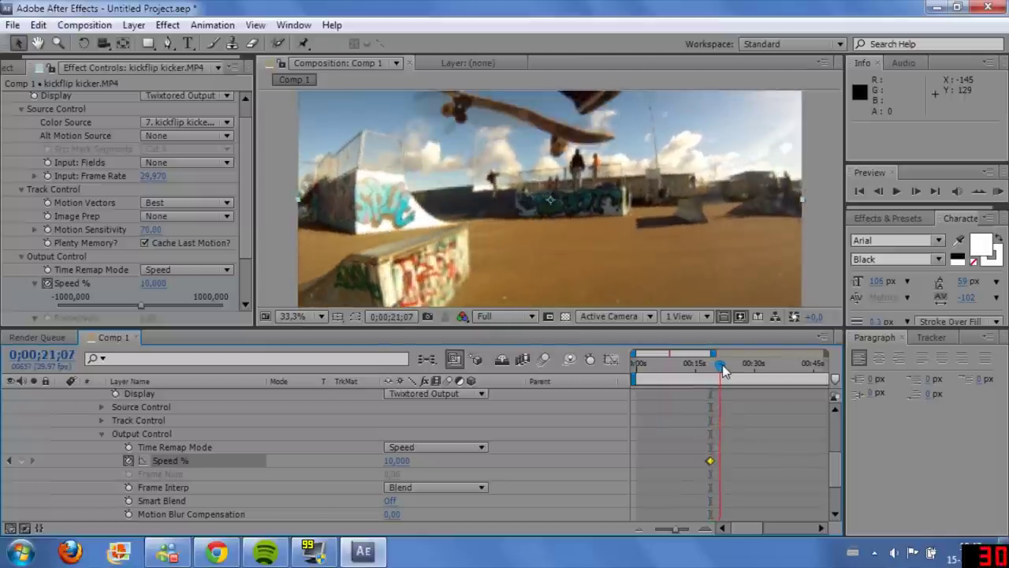
left_click(21, 460)
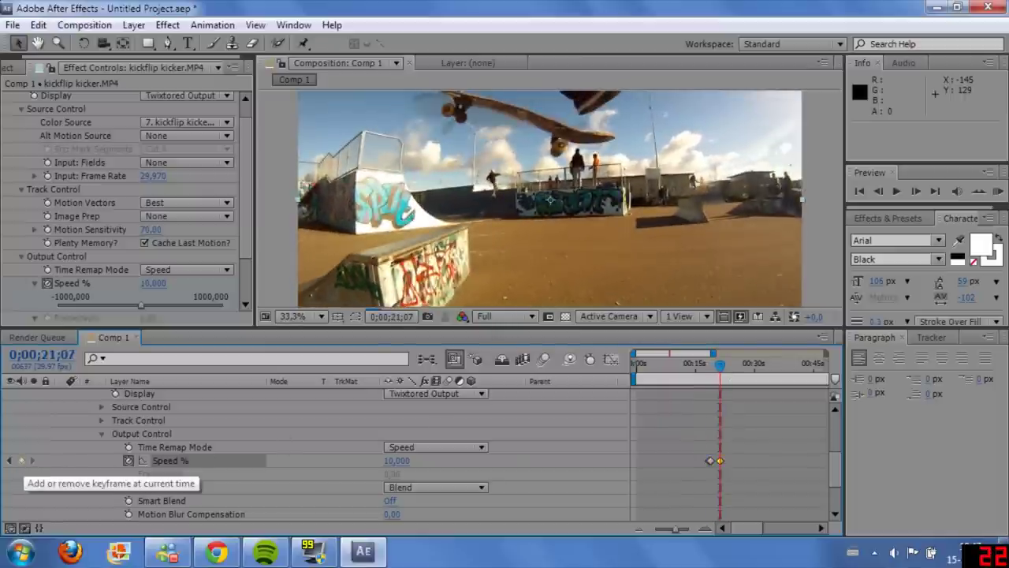
left_click(396, 460)
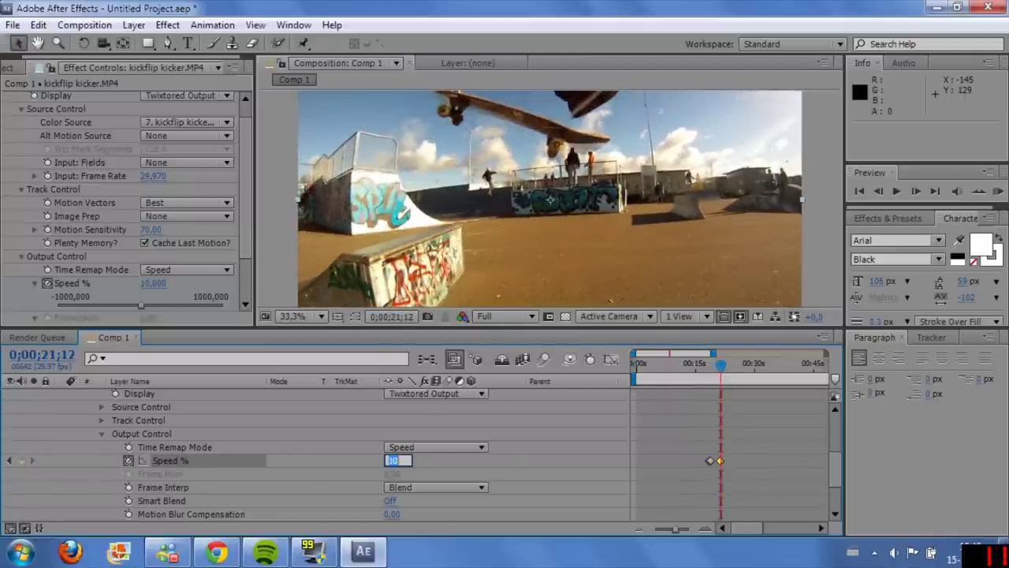
type("100")
key("Return")
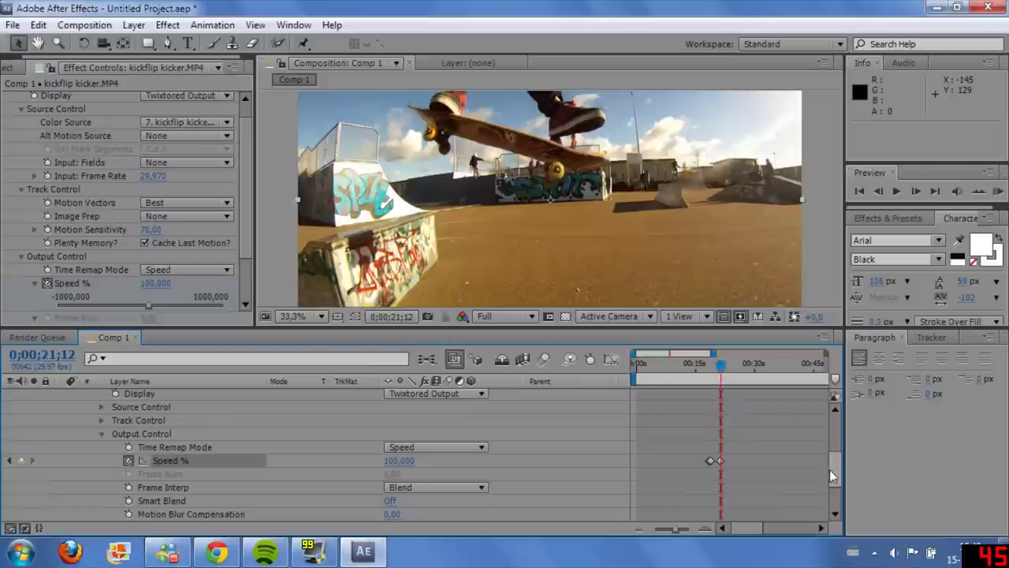
Step: Collapse the Twixtor kickflip kicker segment's properties and enable time remapping on that layer
scroll(62, 437, "up", 3)
left_click(62, 423)
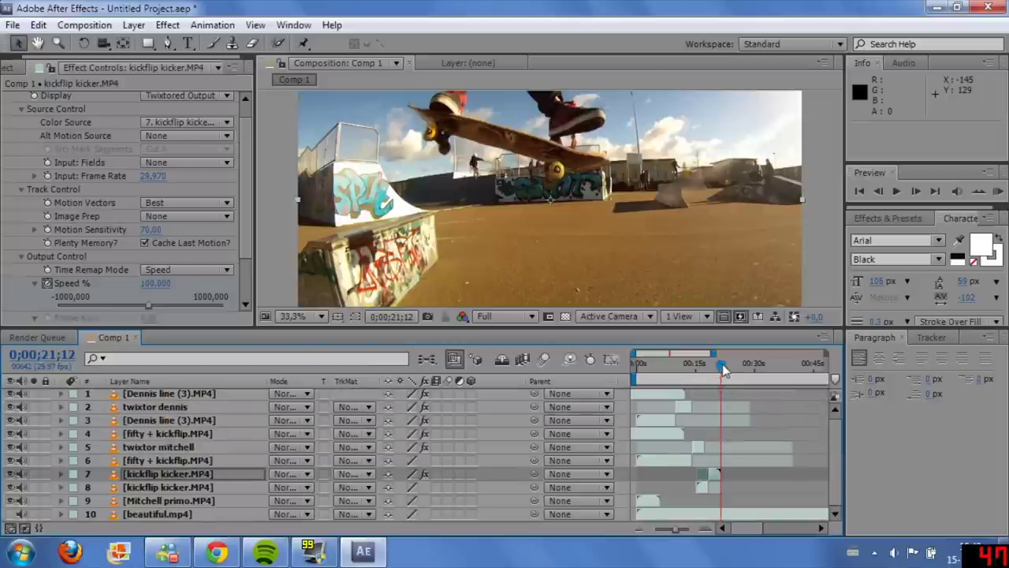
right_click(714, 473)
mouse_move(788, 146)
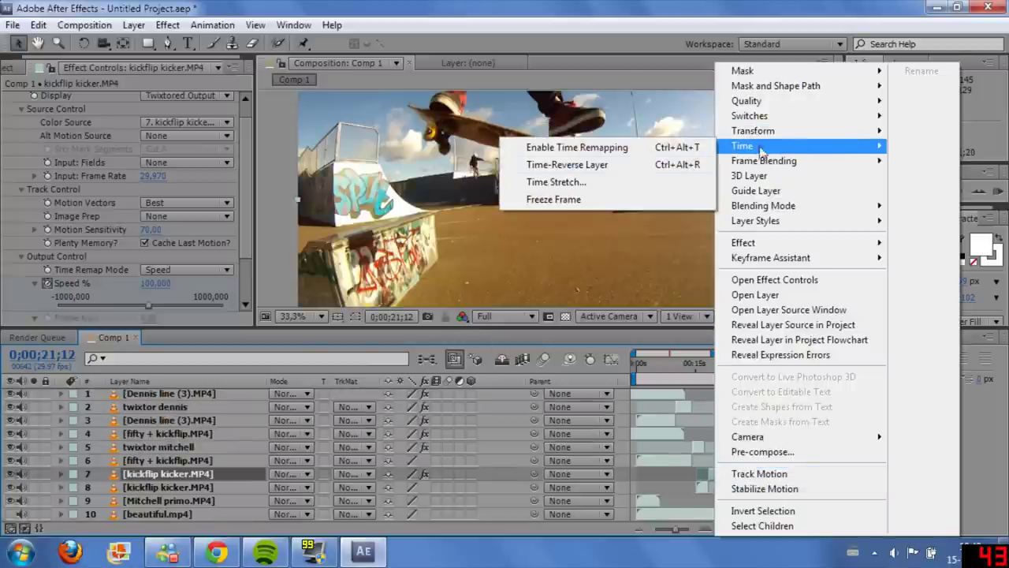
left_click(613, 149)
Step: Extend the time-remapped kickflip kicker segment past its original end and trim its out point to 0;00;22;01
left_click_drag(721, 474, 723, 474)
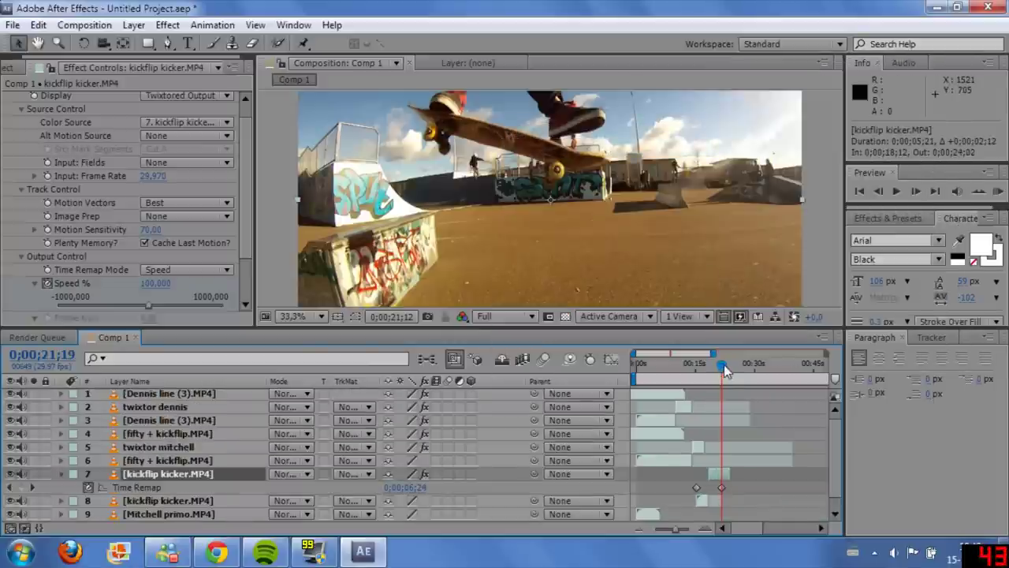
left_click(724, 364)
key("alt+]")
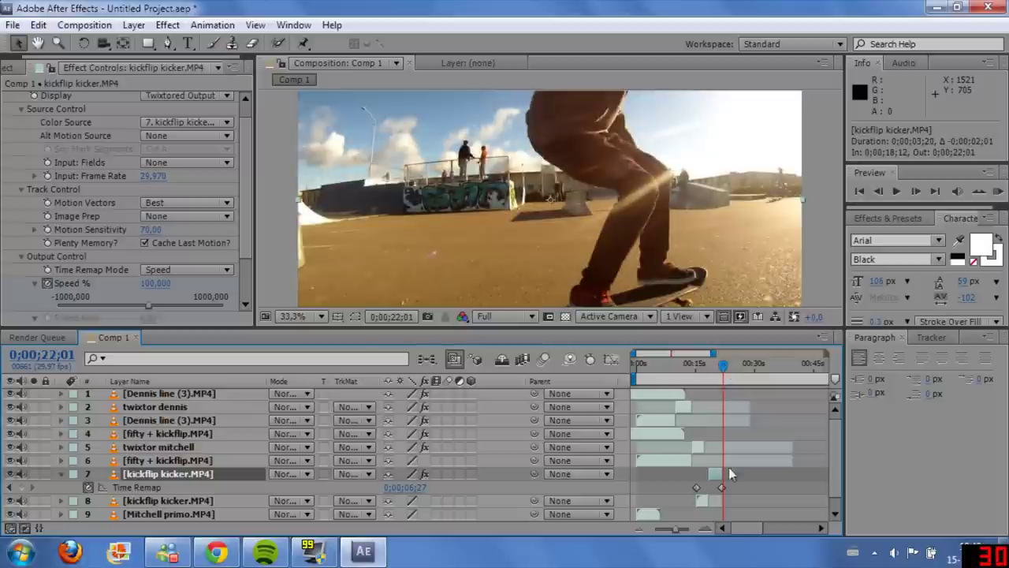
Step: Move the kickflip kicker segment's last Time Remap keyframe to 0;00;21;15 and check the frames near the segment's end
left_click(723, 488)
left_click_drag(723, 489, 725, 492)
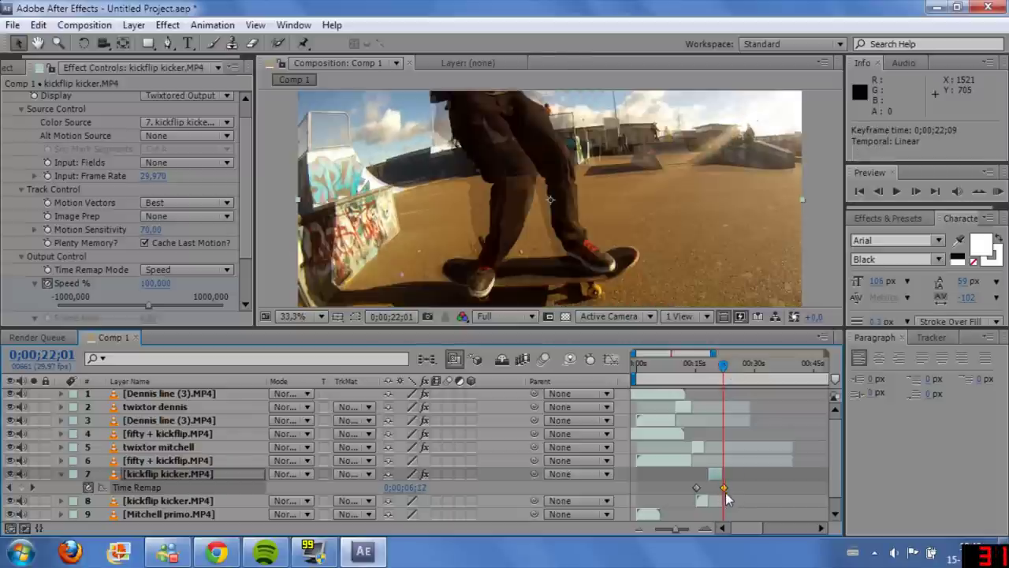
key("ctrl+z")
left_click_drag(725, 488, 720, 487)
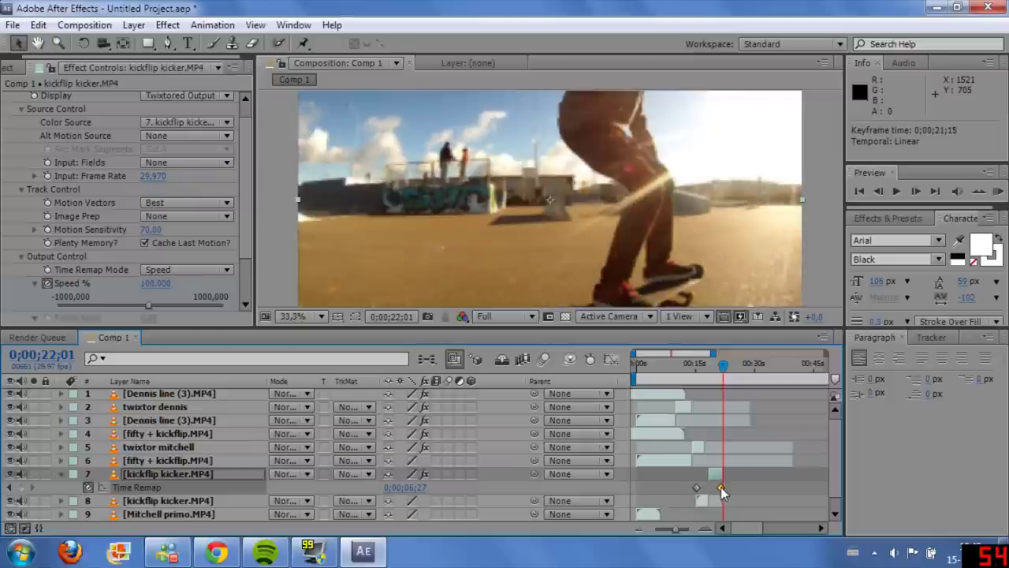
mouse_move(725, 377)
left_mouse_down()
mouse_move(717, 365)
mouse_move(727, 367)
left_mouse_up()
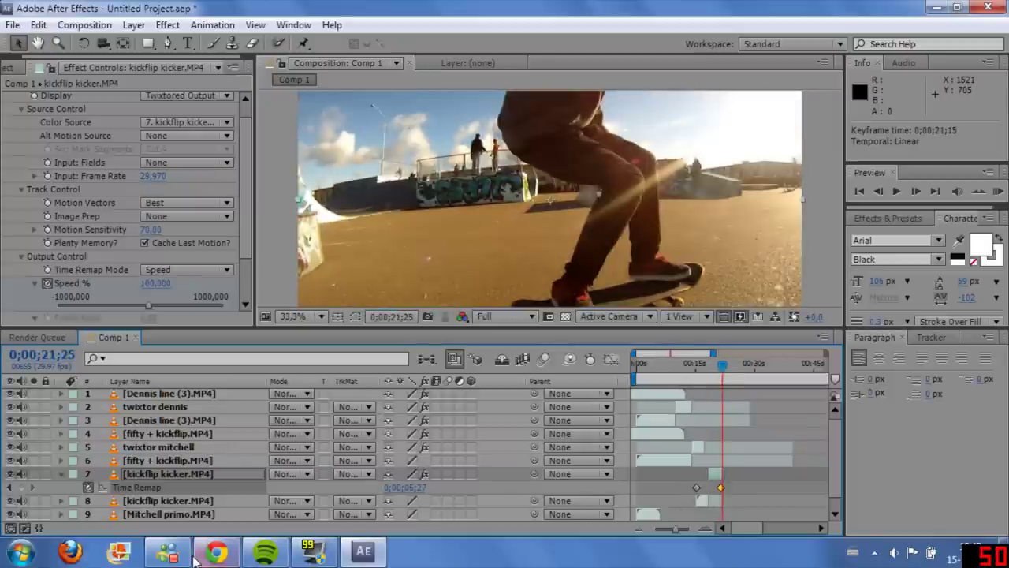
Step: Move Mitchell primo.MP4 later in the timeline so that it starts at 0;00;20;01
left_click(183, 514)
scroll(183, 509, "down", 1)
left_click_drag(647, 504, 725, 500)
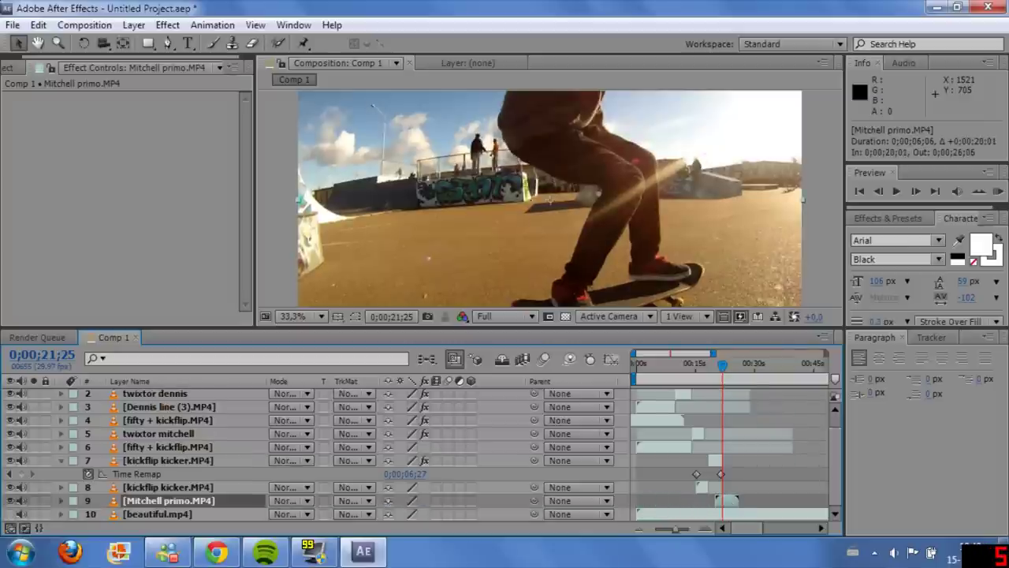
Step: Examine the trick in Mitchell primo.MP4 frame by frame to choose the slow-motion start, ending at 0;00;22;05
key("Page_Down")
key("Page_Down")
key("Page_Down")
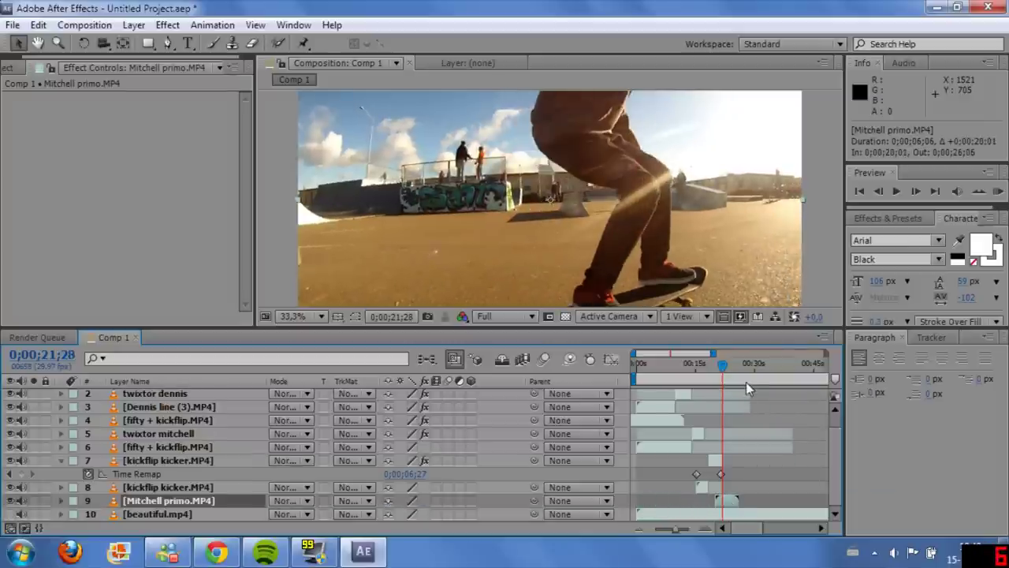
key("Page_Down")
key("Page_Down")
key("Page_Down")
key("Page_Down")
key("Page_Down")
key("Page_Down")
key("Page_Down")
key("Page_Down")
key("Page_Down")
key("Page_Down")
key("Page_Down")
key("Page_Down")
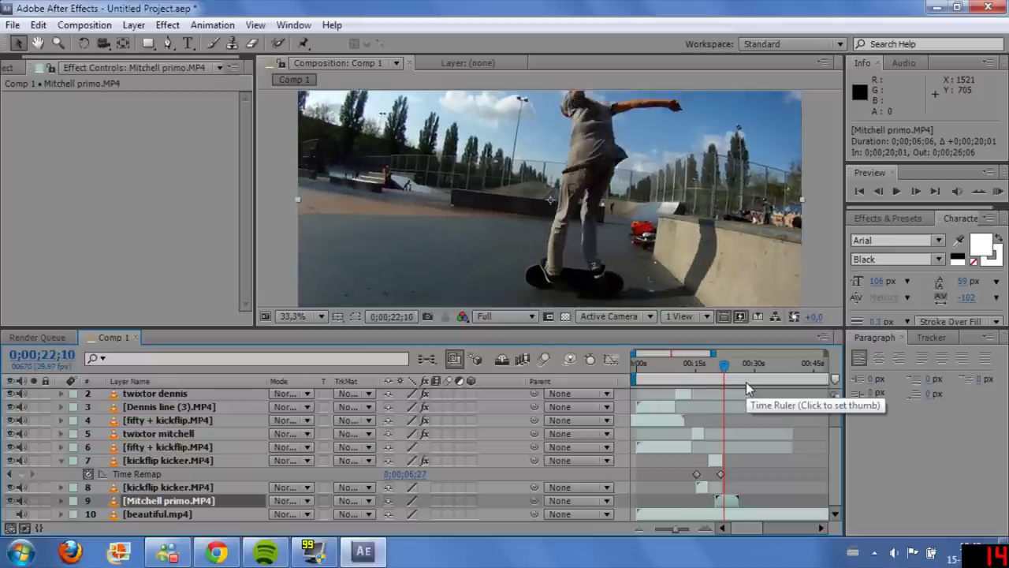
key("Page_Up")
key("Page_Up")
key("Page_Up")
key("Page_Up")
key("Page_Up")
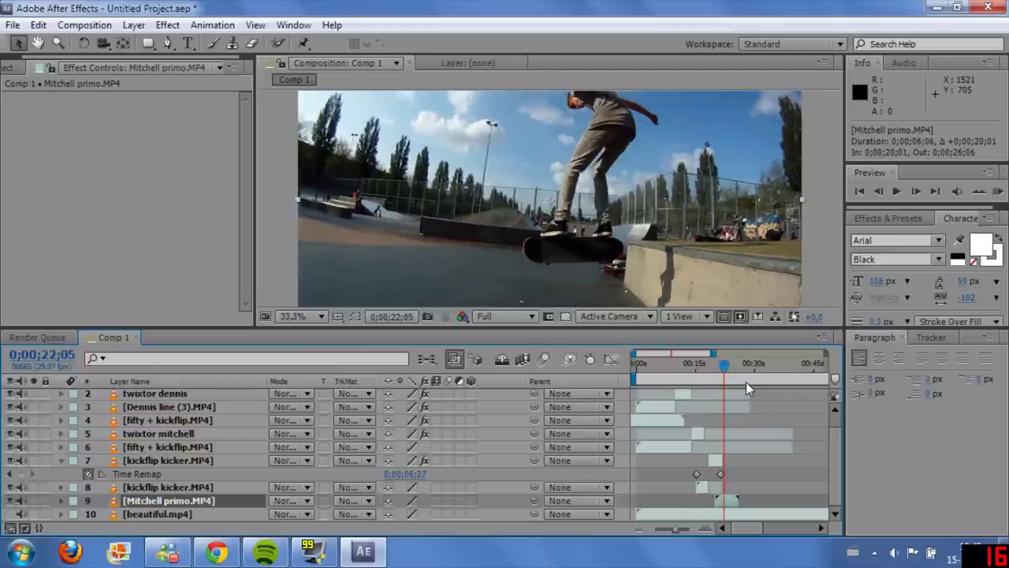
Step: Apply the Twixtor effect to Mitchell primo.MP4 and reveal its Output Control settings in the timeline
left_click(163, 24)
mouse_move(371, 362)
left_click(431, 379)
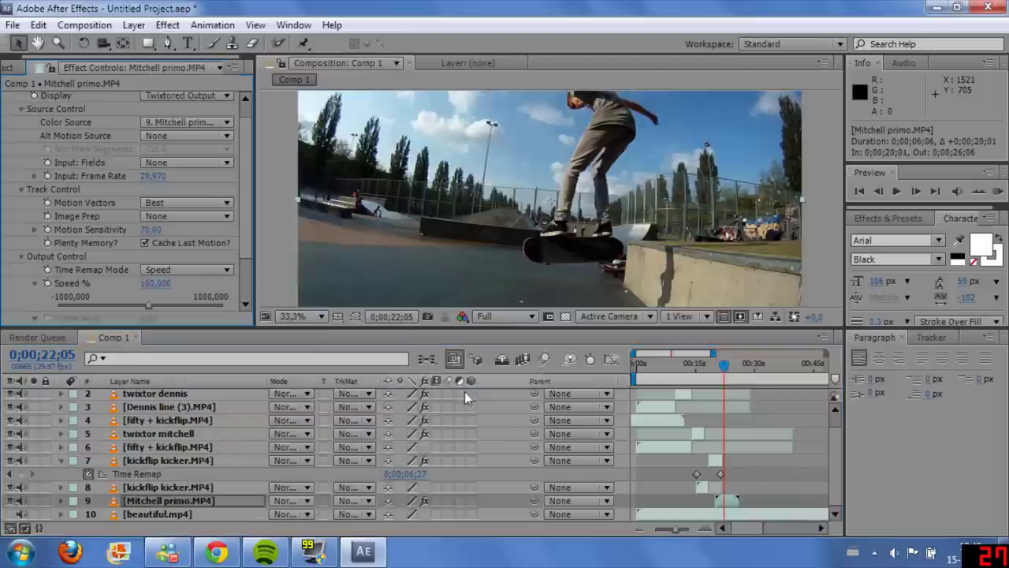
left_click(61, 502)
left_click(75, 488)
left_click(87, 501)
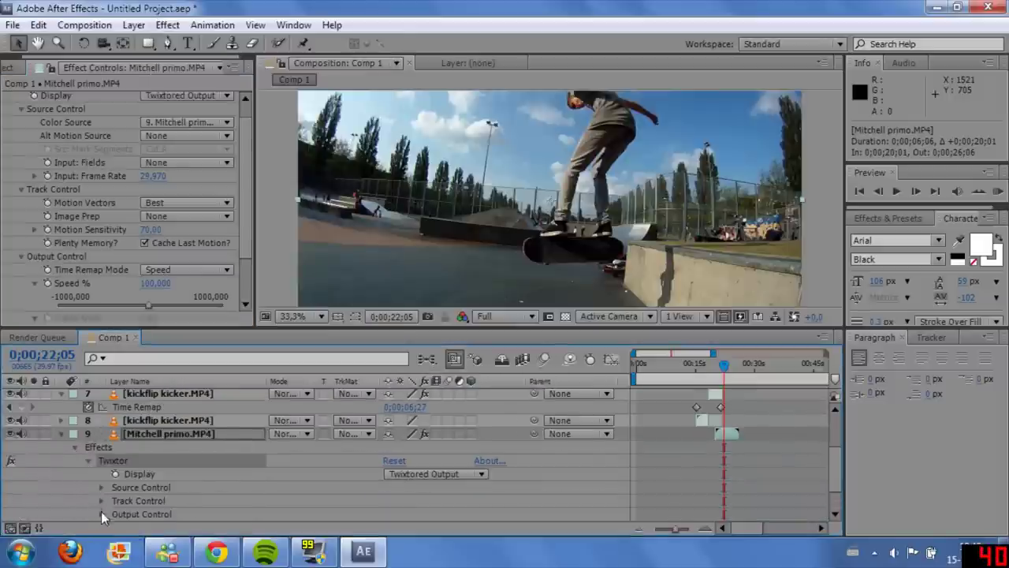
left_click(101, 513)
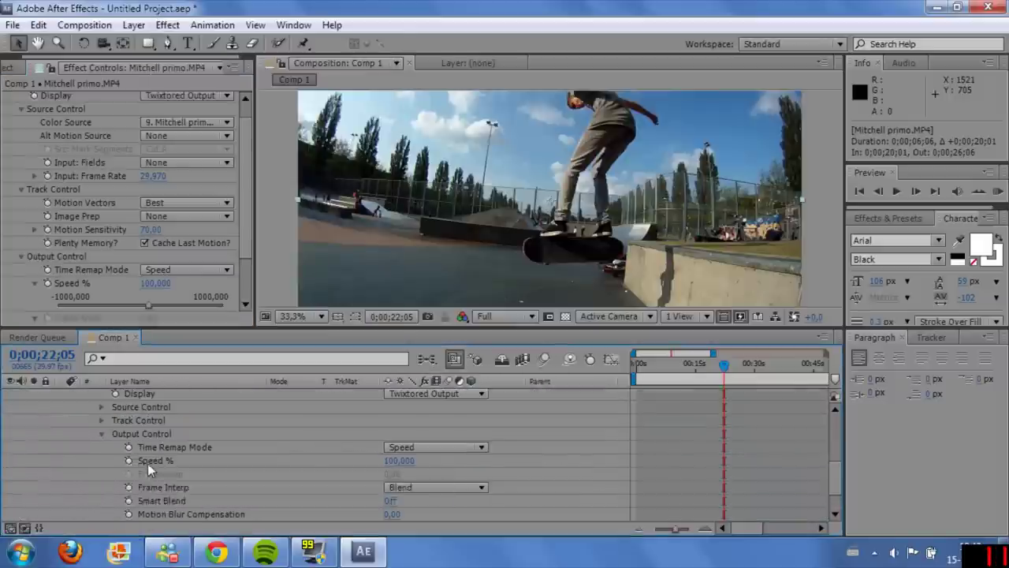
Step: Start Speed % keyframing on Mitchell primo.MP4 at 0;00;22;05 with 100 and set Speed % to 10 at 0;00;22;10
left_click(128, 462)
left_click(399, 460)
type("10")
key("Return")
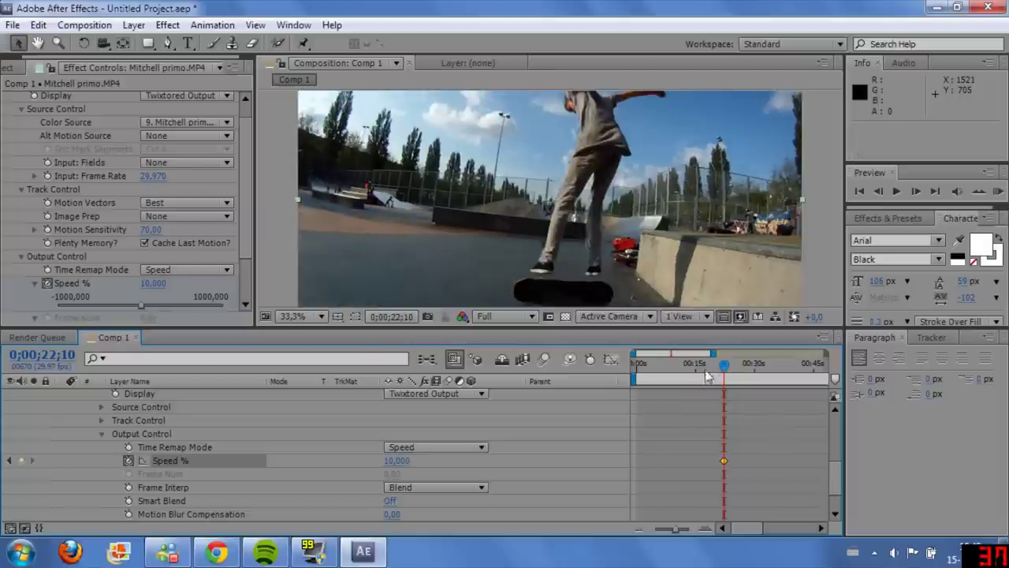
Step: Hold Mitchell primo's Speed % at 10 with a keyframe at 0;00;24;01 and set it to 100 at 0;00;24;06
left_click_drag(725, 367, 732, 367)
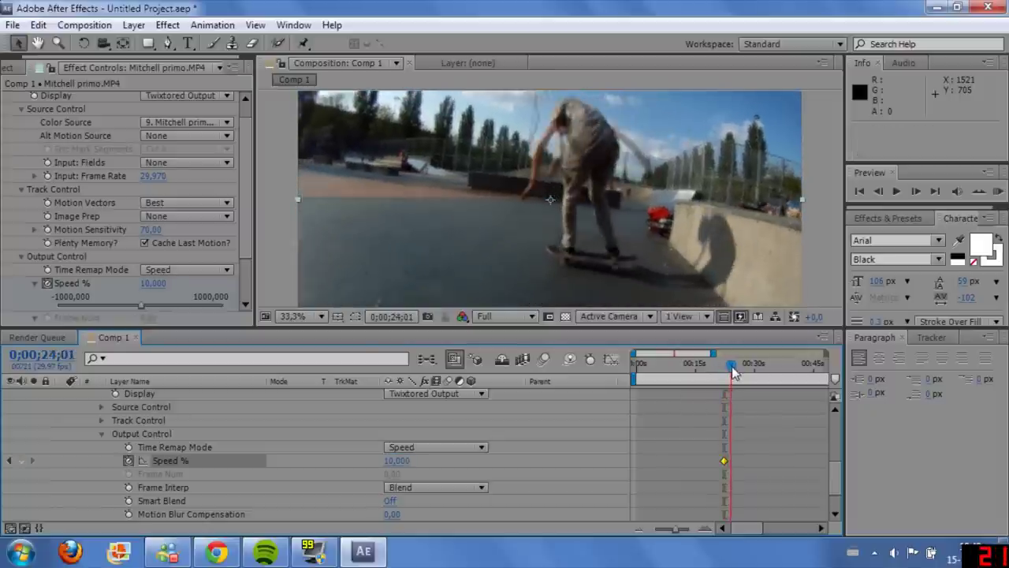
key("Page_Down")
key("Page_Down")
key("Page_Down")
key("Page_Down")
key("Page_Down")
left_click(397, 461)
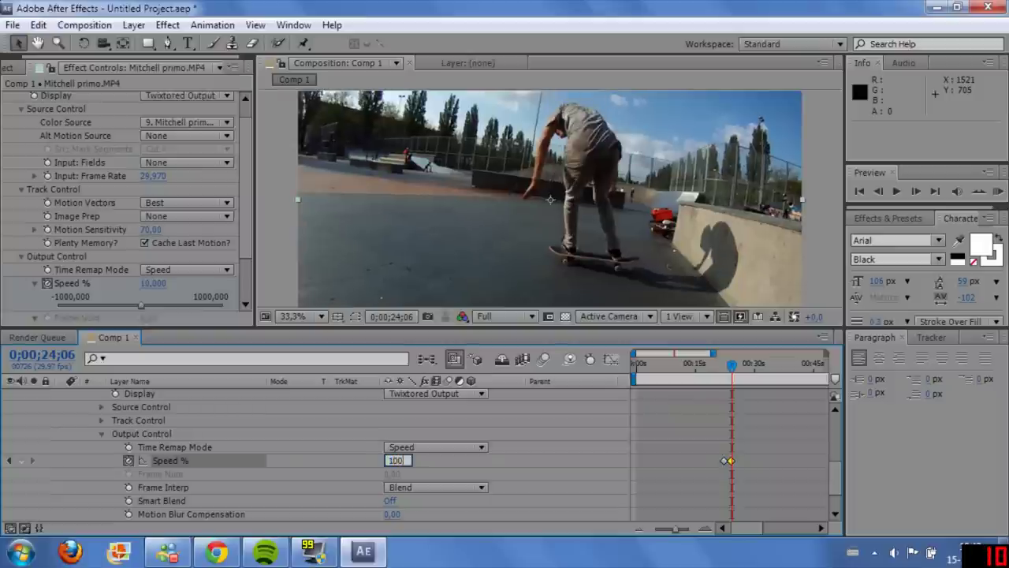
type("100")
key("Return")
Step: Split Mitchell primo.MP4 at 0;00;24;23, delete the segment after the split, and collapse the remaining layer's properties
key("Page_Down")
key("Page_Down")
key("Page_Down")
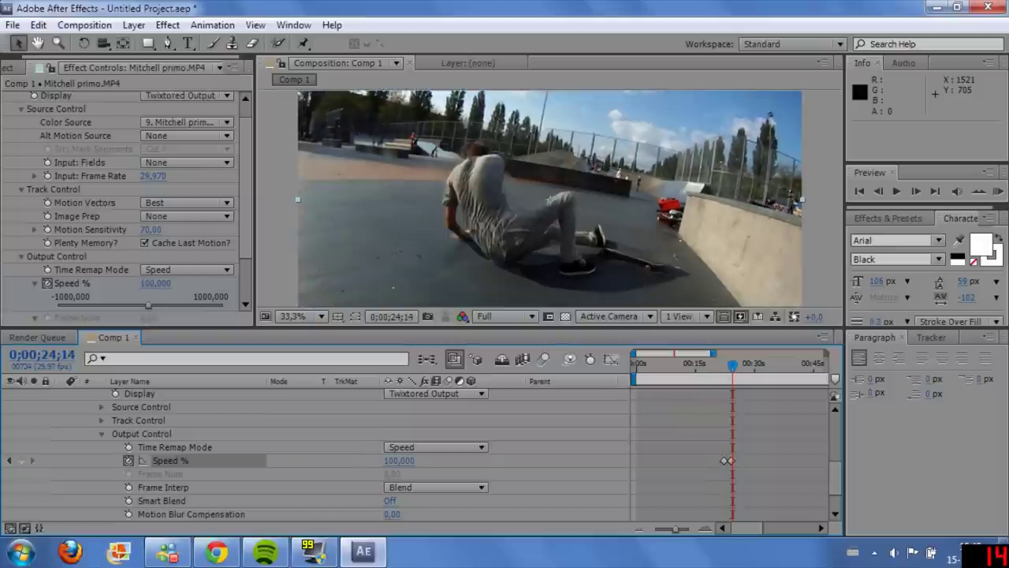
key("Page_Down")
key("Page_Down")
key("Page_Down")
key("Page_Down")
key("Page_Down")
key("Page_Down")
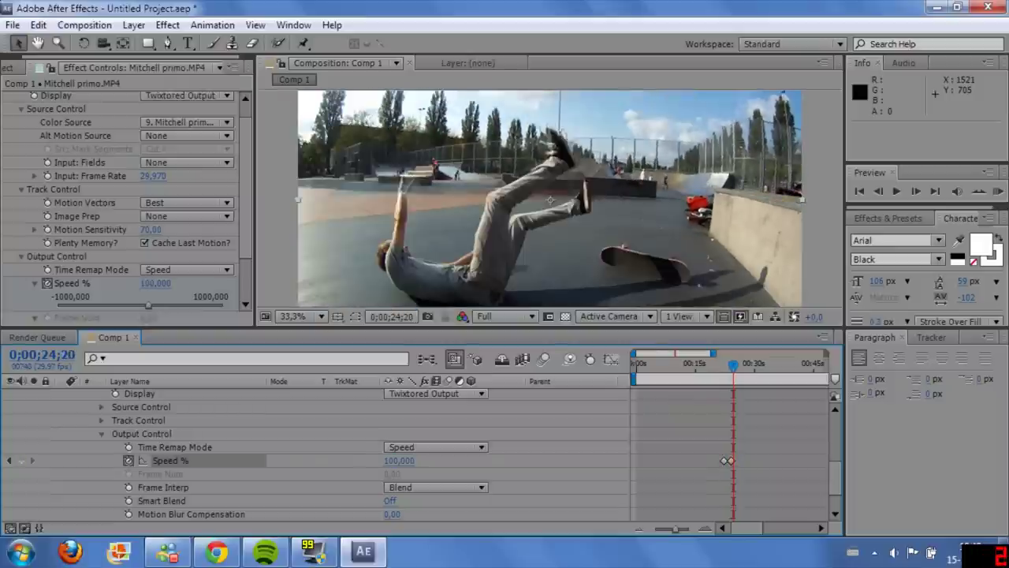
key("ctrl+shift+d")
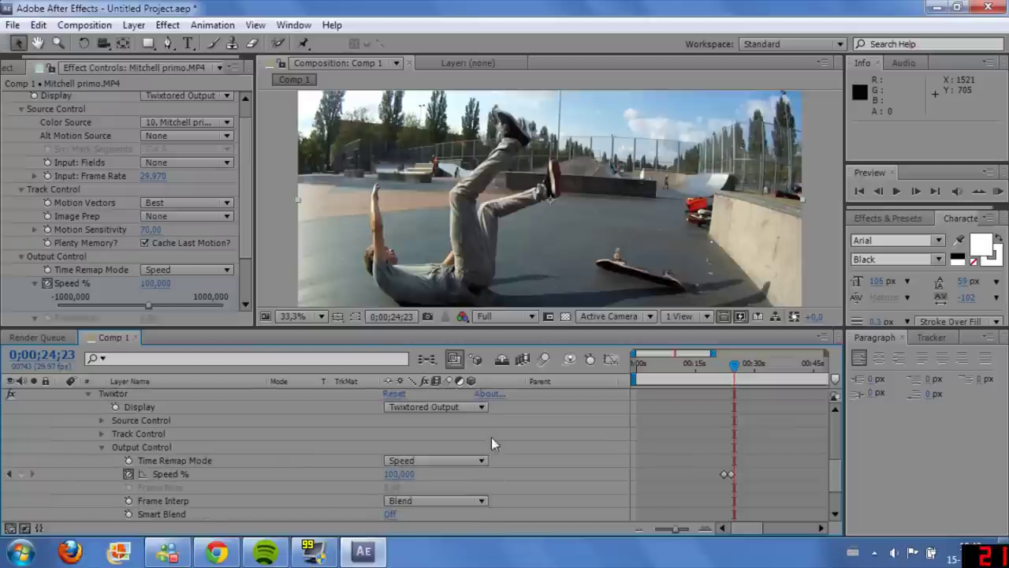
key("Delete")
left_click_drag(836, 467, 843, 529)
left_click(61, 516)
Step: Reveal the audio waveform of the beautiful.mp4 layer and examine it closely around 0;01;10;26
left_click(663, 514)
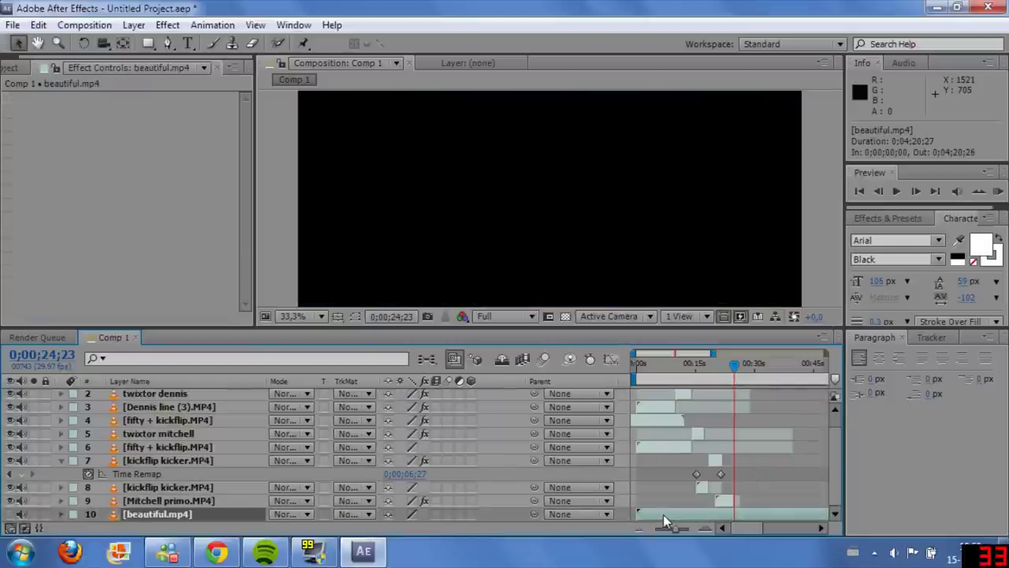
left_click_drag(745, 528, 777, 511)
left_click(736, 366)
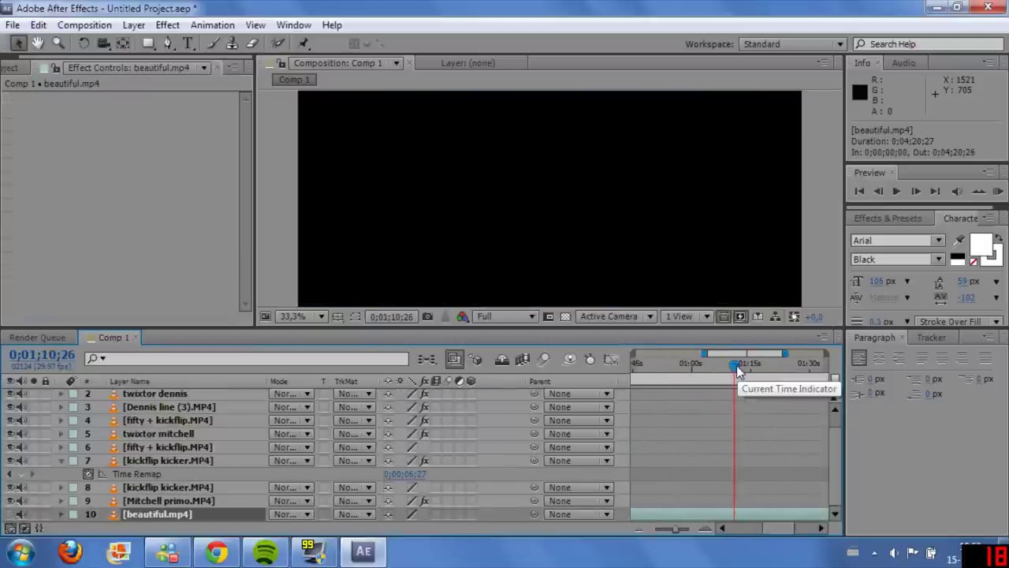
left_click(61, 513)
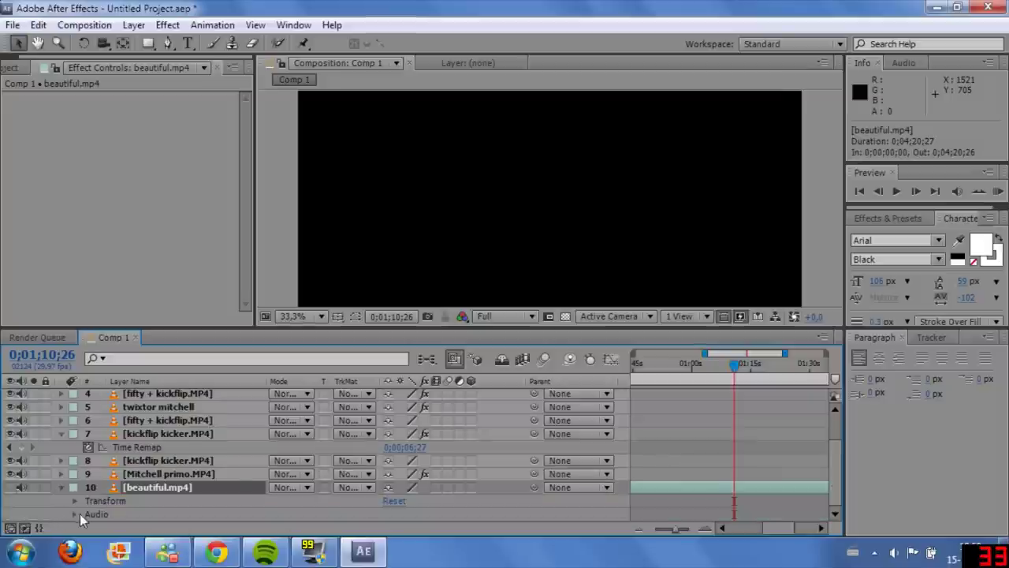
left_click(77, 513)
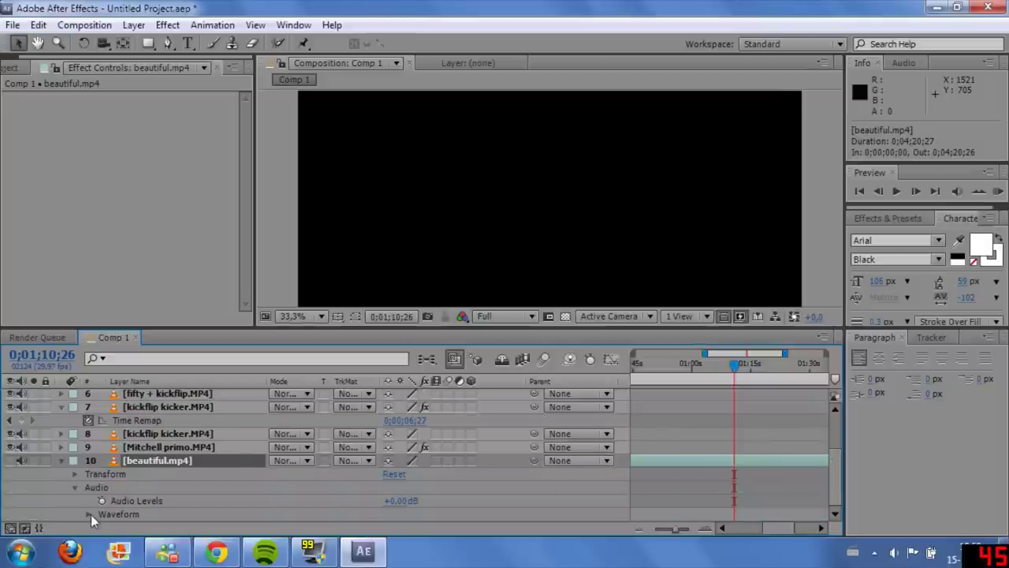
left_click(705, 530)
left_click(705, 530)
left_click(705, 530)
left_click(705, 530)
left_click(705, 530)
left_click(705, 530)
left_click(721, 529)
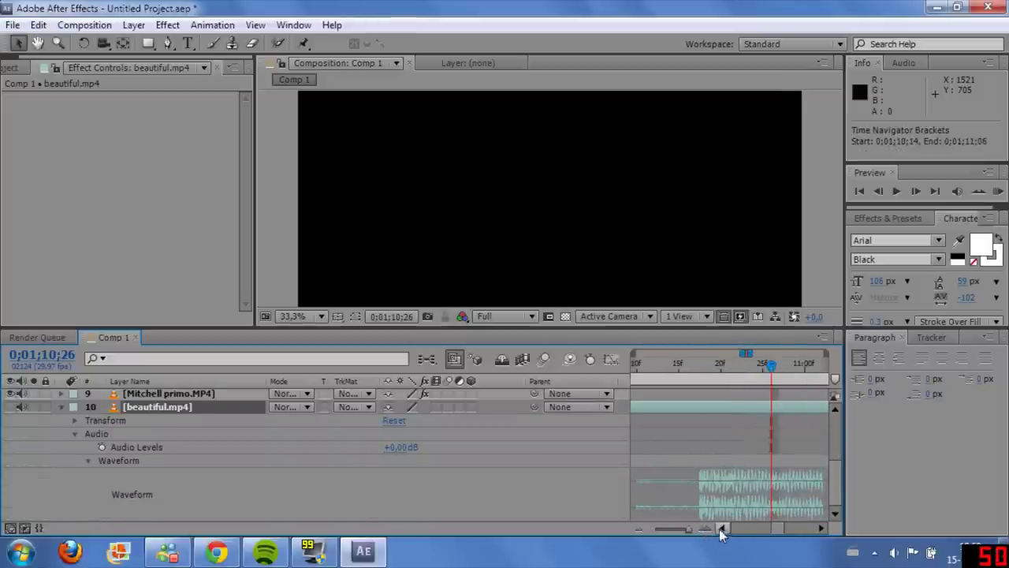
Step: Split beautiful.mp4 at 0;01;10;17, where the waveform gets loud, and delete the segment before the split
left_click_drag(705, 371, 698, 379)
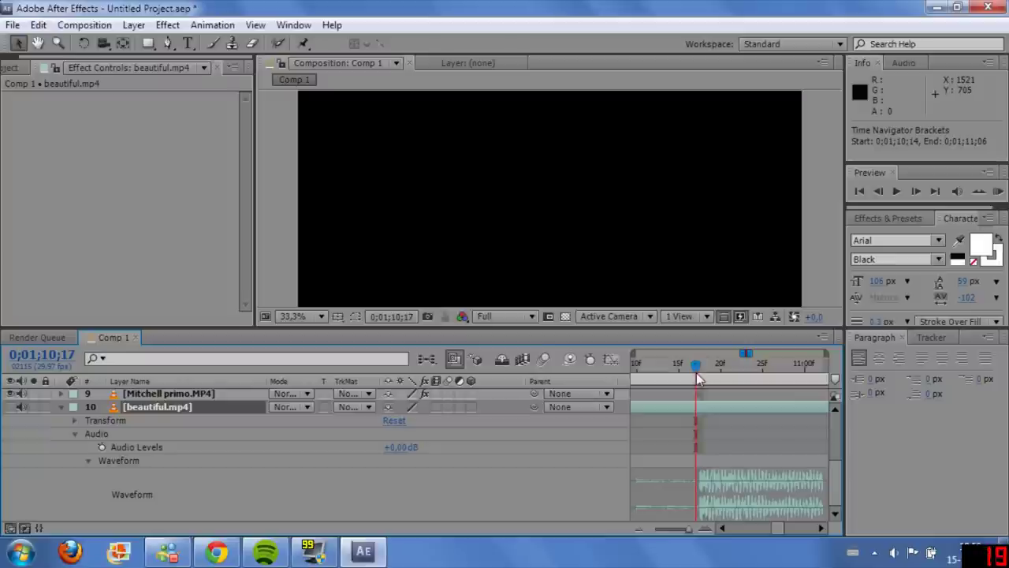
key("ctrl+shift+d")
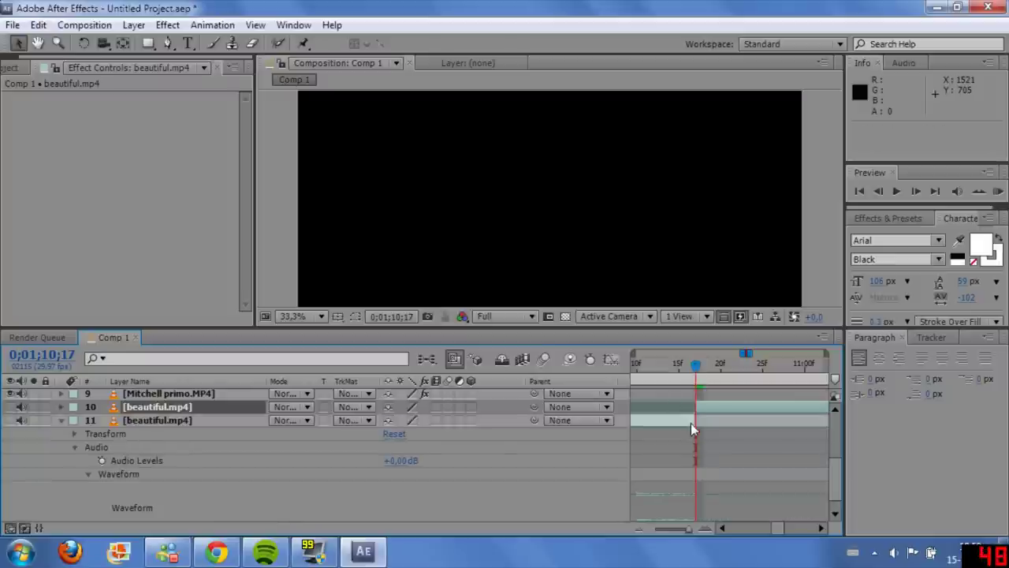
left_click(691, 423)
key("Delete")
left_click(729, 512)
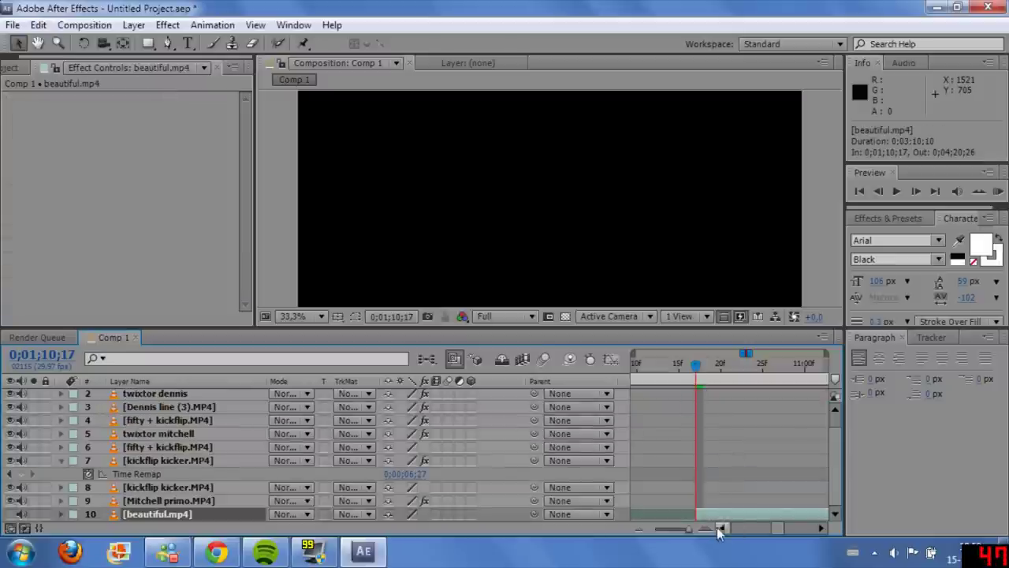
Step: Move beautiful.mp4 to start at 0;00;06;17, mark that time with marker 1, and extend the layer's start back to 0;00;00;00
left_click_drag(688, 530, 669, 529)
left_click_drag(745, 515, 670, 517)
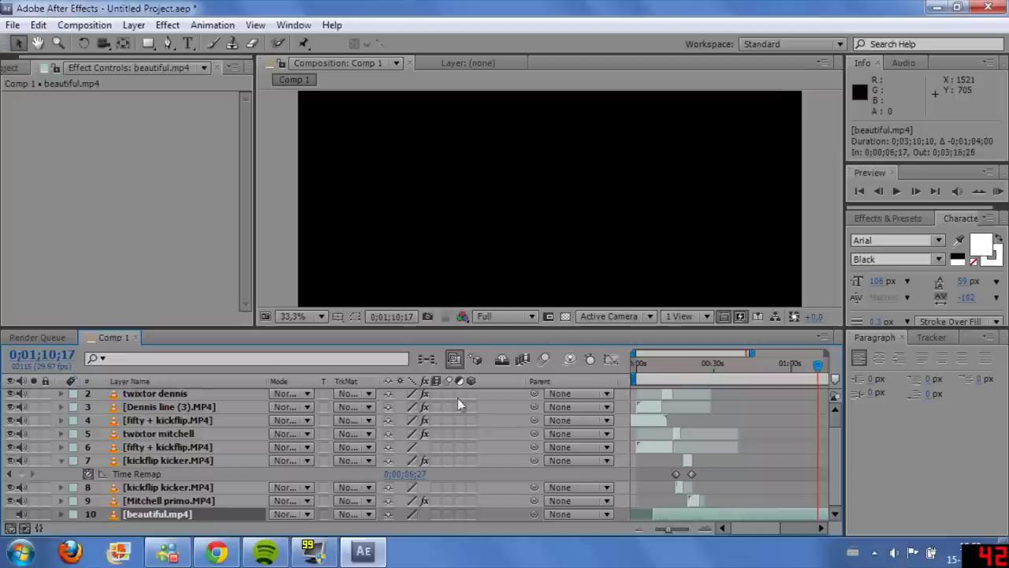
left_click_drag(817, 366, 649, 388)
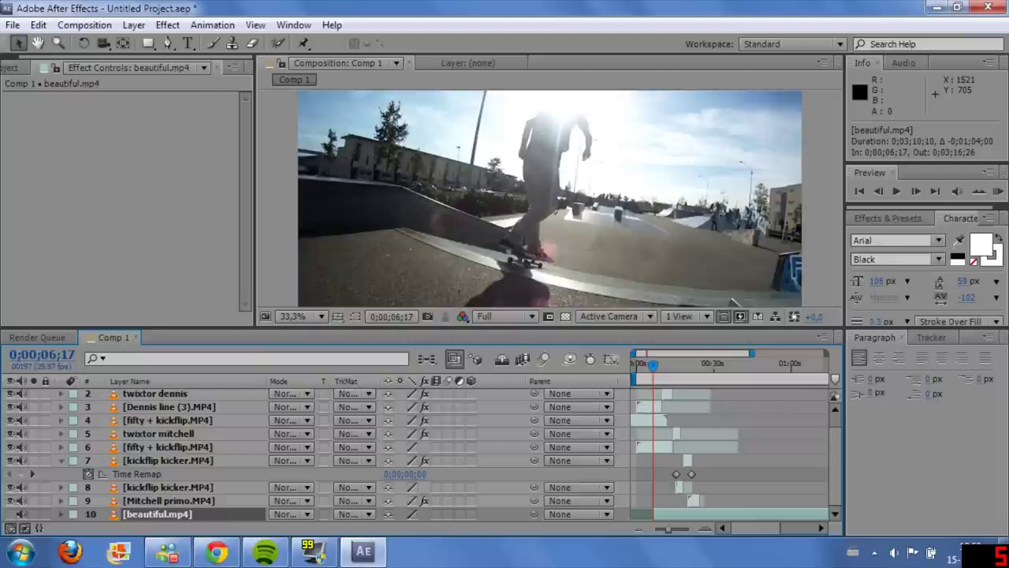
left_click_drag(651, 514, 636, 515)
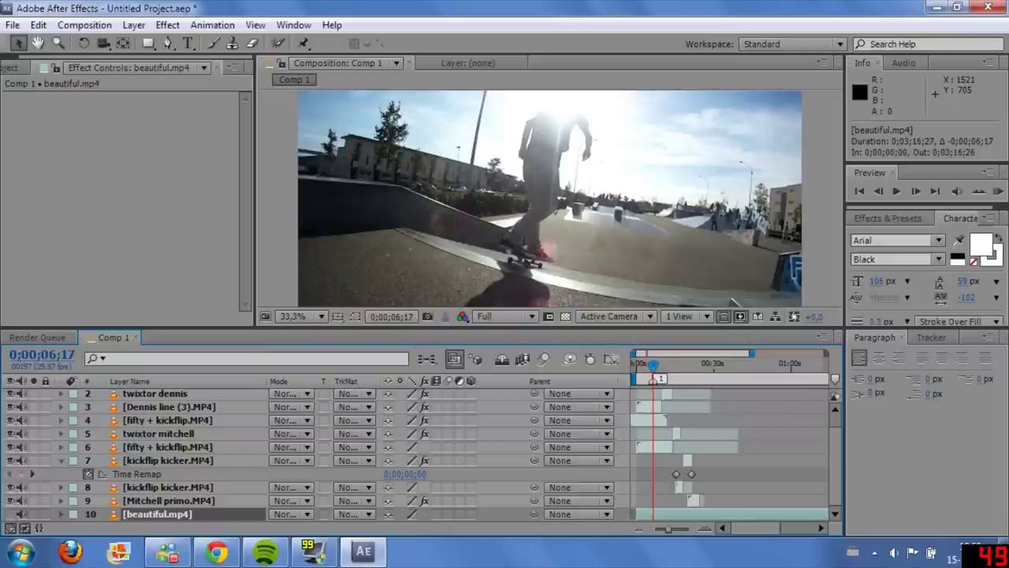
Step: Move the topmost Dennis line (3).MP4 layer to start at 0;00;19;17
left_click(704, 530)
left_click_drag(836, 488, 836, 474)
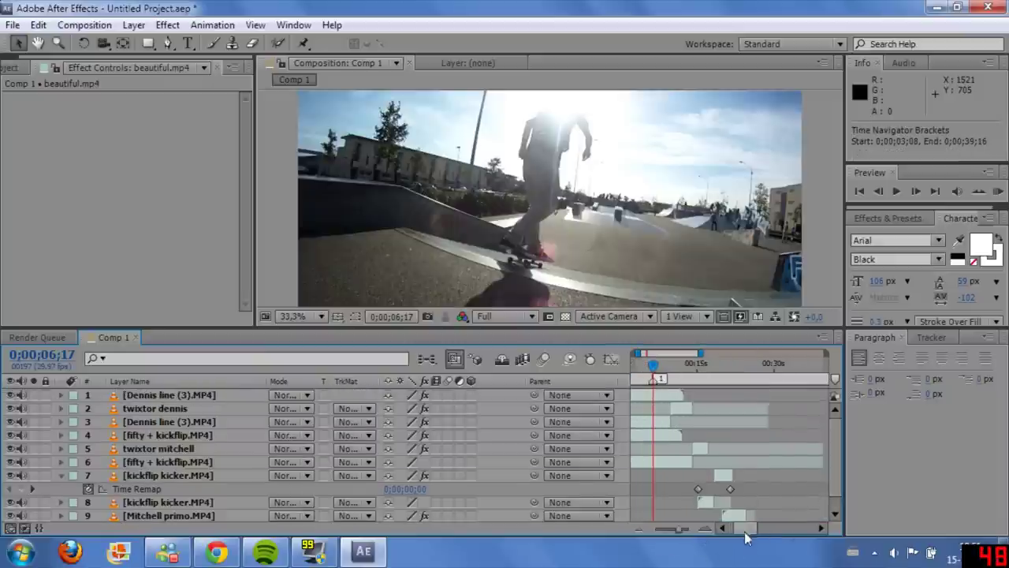
left_click_drag(744, 529, 740, 530)
left_click(660, 394)
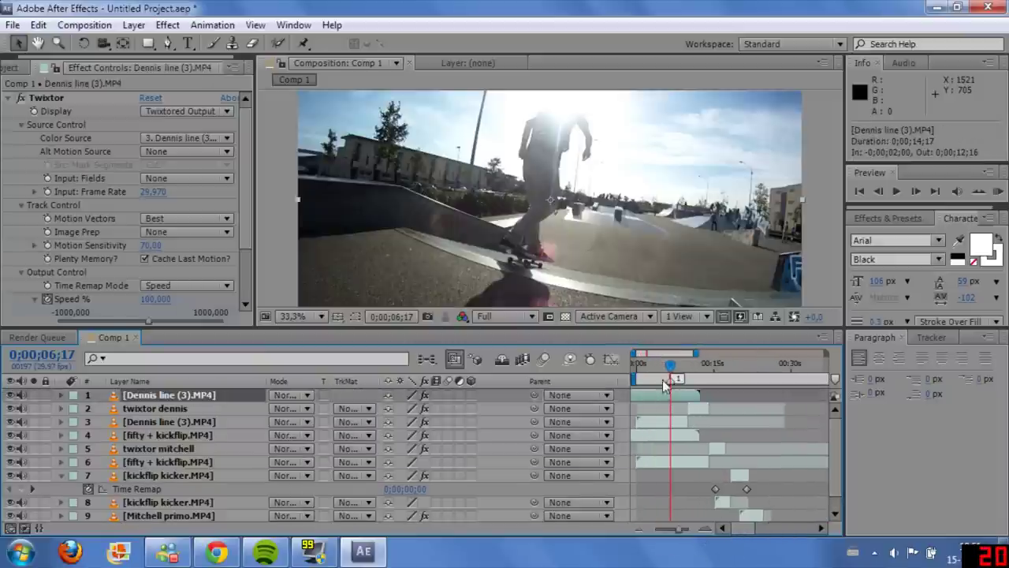
left_click_drag(653, 402, 759, 401)
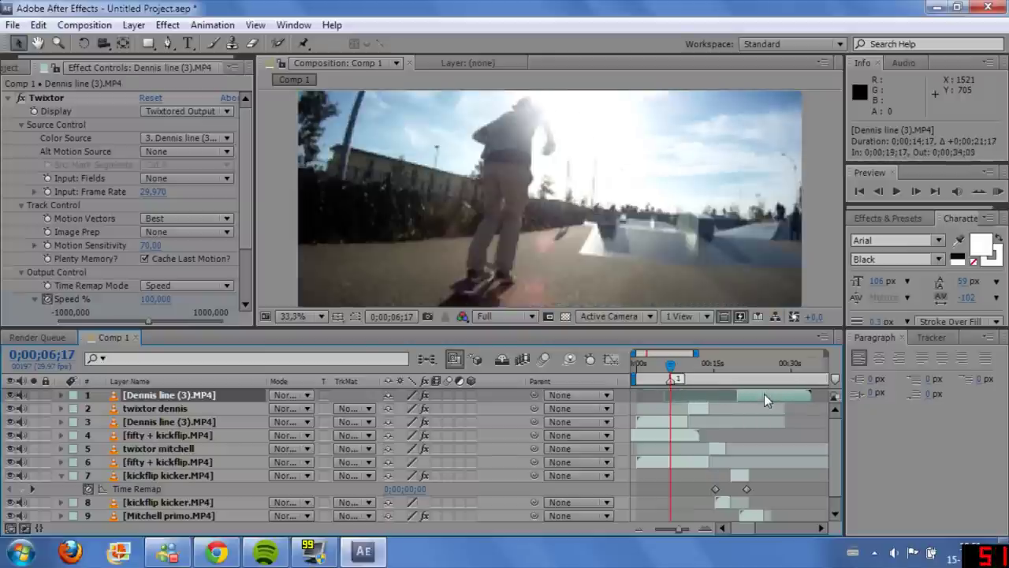
Step: Shift the lower Dennis line (3).MP4 layer to end at marker 1 and move twixtor dennis to start at 0;00;06;20
left_click(659, 427)
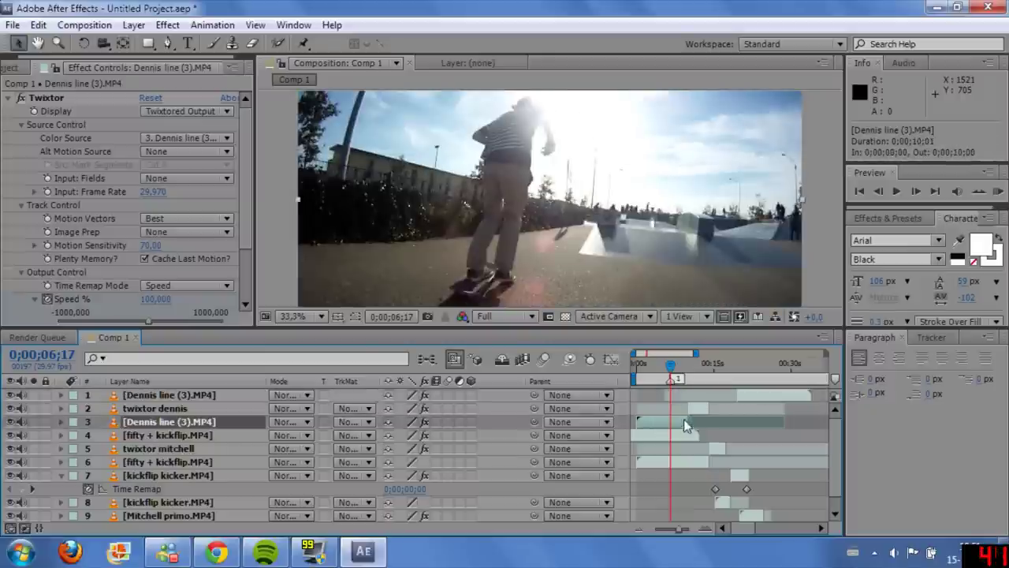
mouse_move(667, 422)
left_mouse_down()
mouse_move(653, 420)
mouse_move(696, 408)
mouse_move(669, 409)
mouse_move(679, 408)
left_mouse_up()
key("Page_Up")
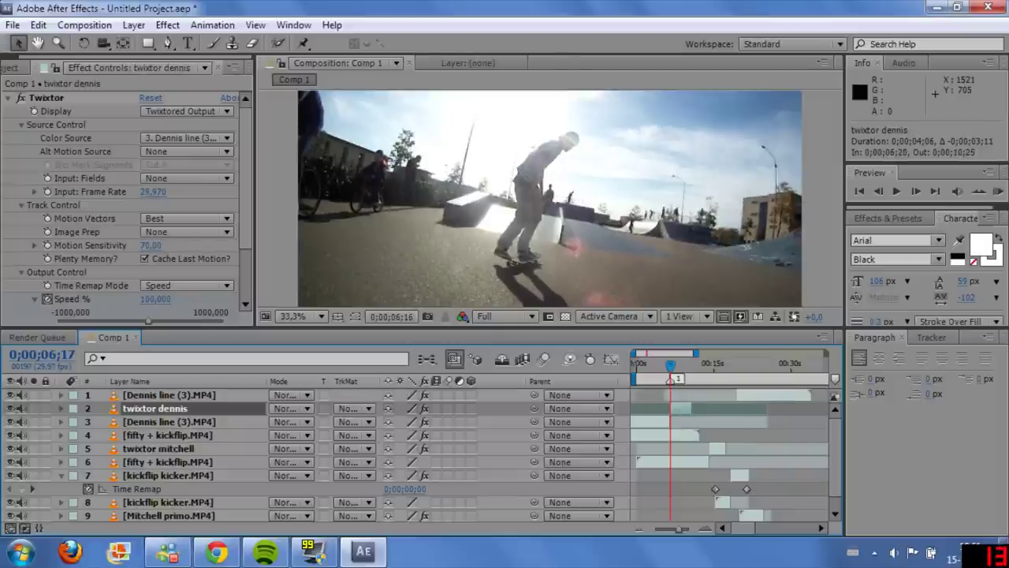
Step: Compare the frames around the cut at marker 1 and fine-tune twixtor dennis to start at 0;00;06;11
key("Page_Down")
key("Page_Down")
key("Page_Down")
key("Page_Up")
key("Page_Up")
key("Page_Up")
key("Page_Down")
key("Page_Up")
left_click_drag(680, 408, 681, 417)
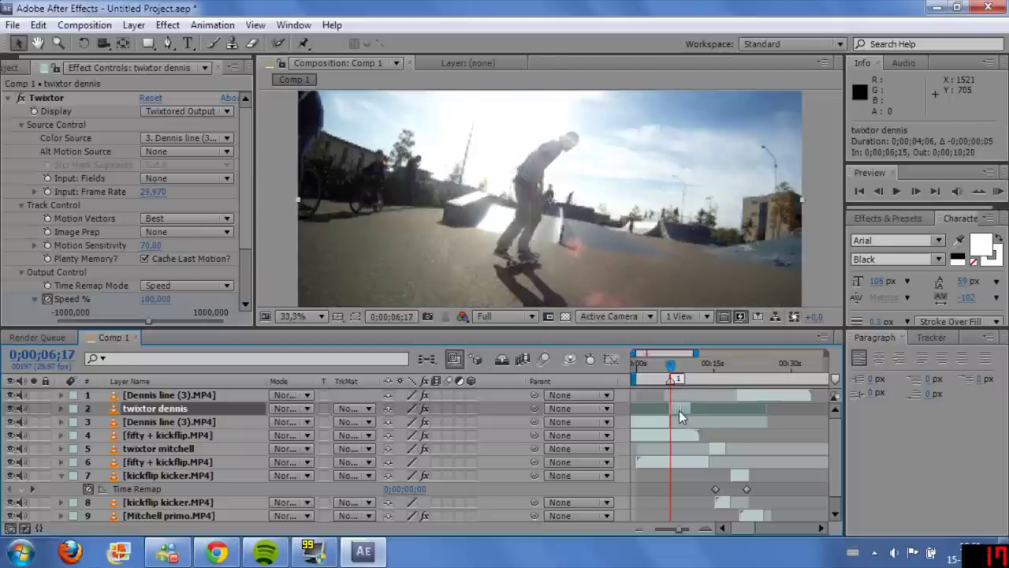
key("Page_Down")
key("Page_Down")
key("Page_Down")
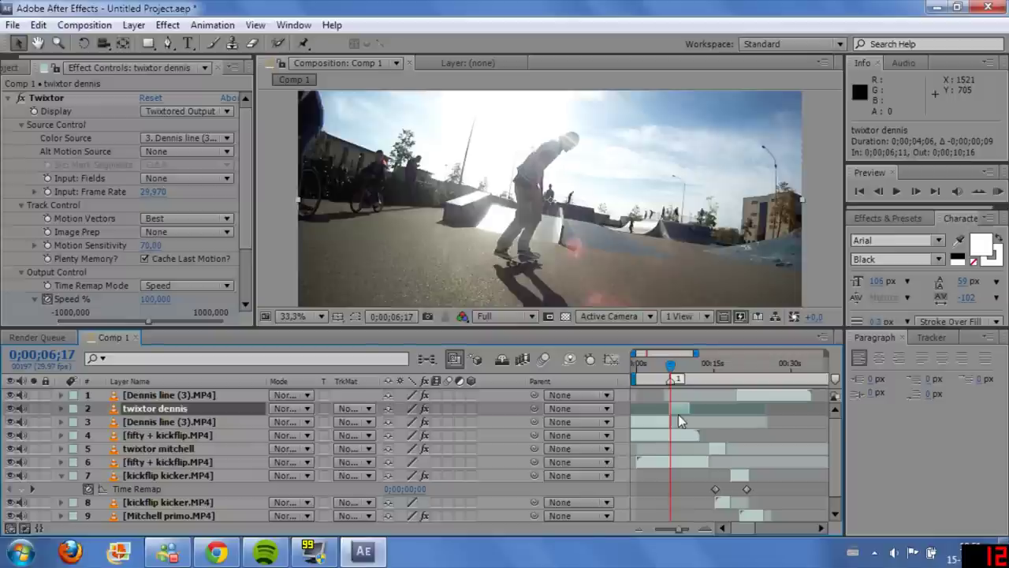
Step: Move the current time to 0;00;24;22 and delete the topmost Dennis line (3).MP4 layer
left_click_drag(673, 367, 764, 392)
left_click(746, 394)
key("Delete")
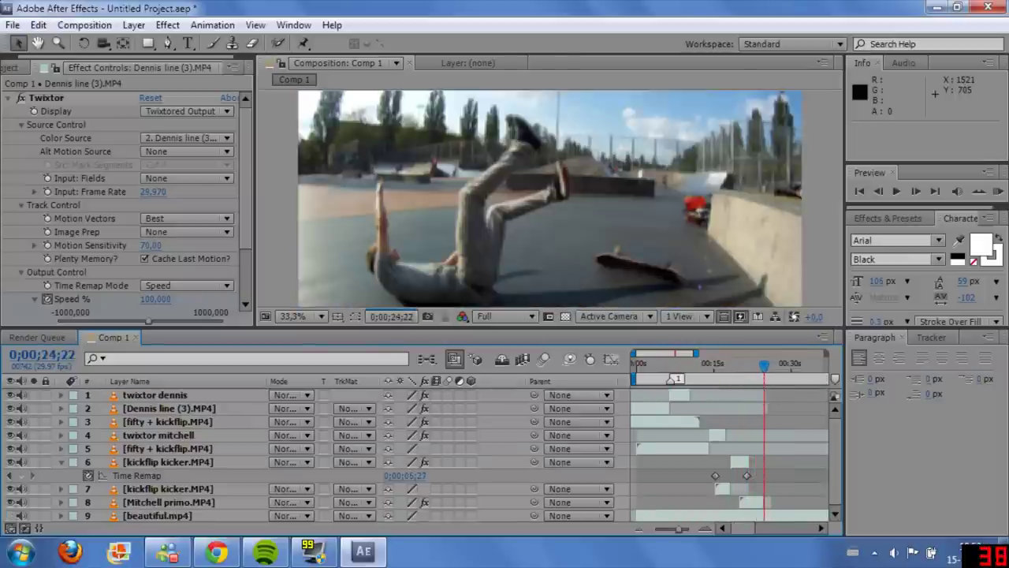
Step: Run a brief RAM preview and set the end of the work area to 0;00;35;11
left_click(999, 191)
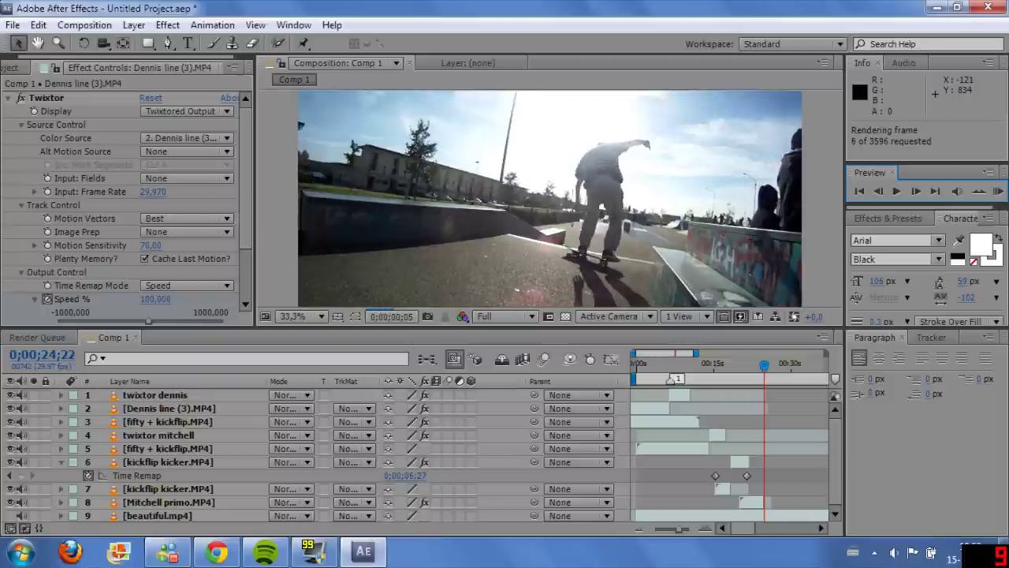
left_click(679, 529)
left_click_drag(681, 527, 645, 536)
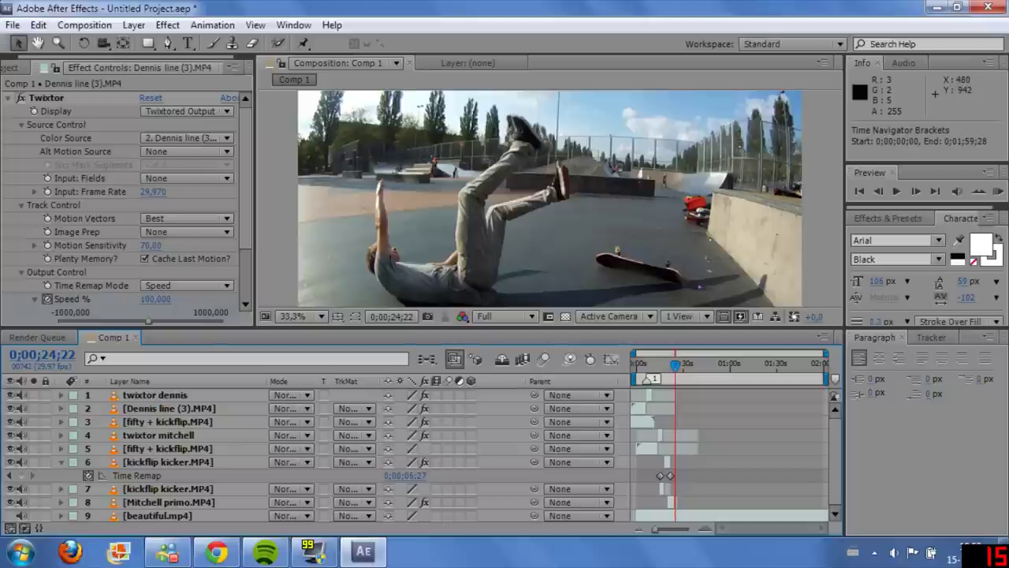
left_click_drag(825, 380, 694, 378)
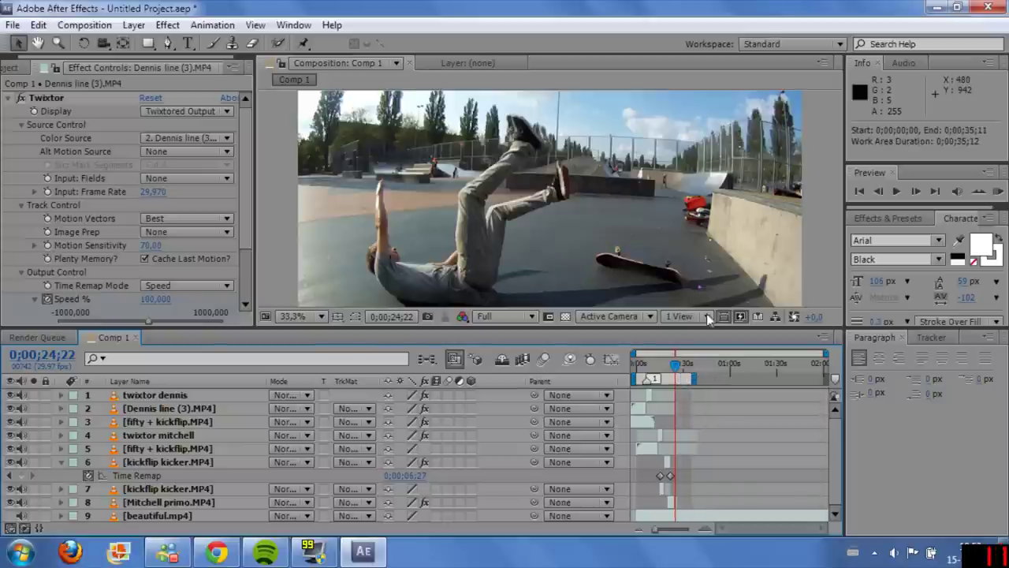
Step: Save the project on the desktop as "just a project"
left_click(14, 25)
left_click(96, 154)
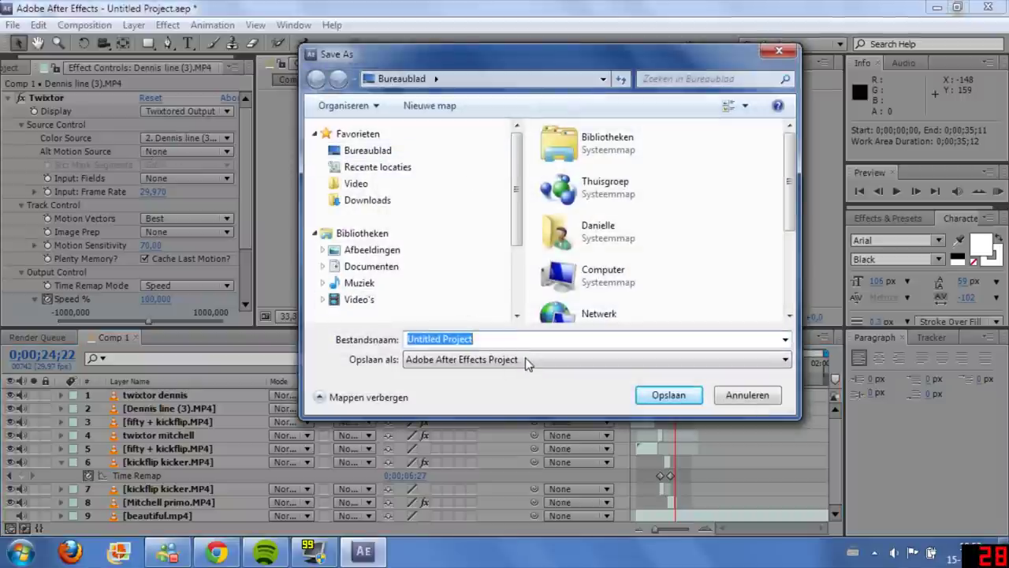
type("just a project")
left_click(687, 400)
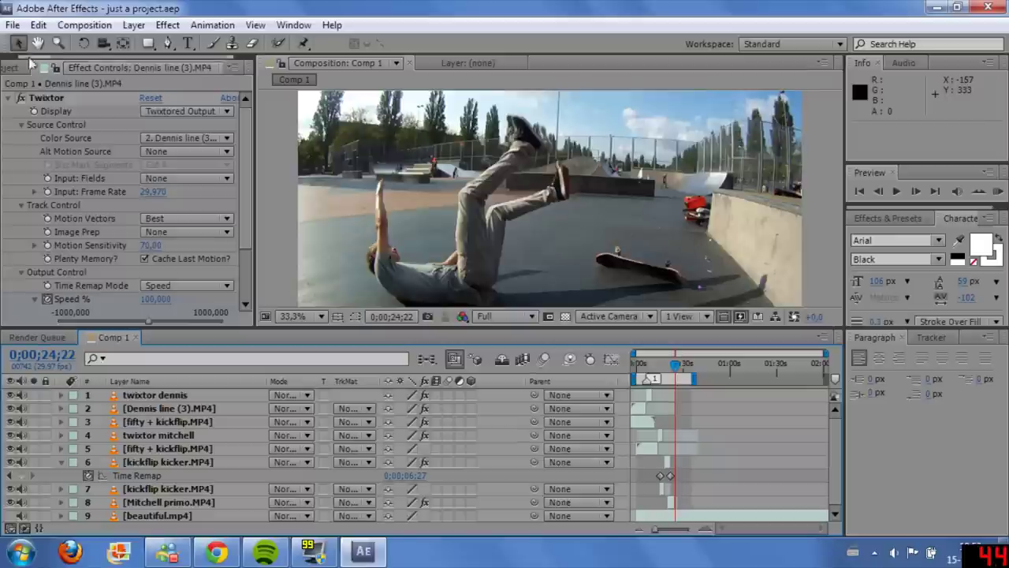
Step: Select Comp 1 in the project and add it to the render queue
left_click(23, 67)
left_click(63, 222)
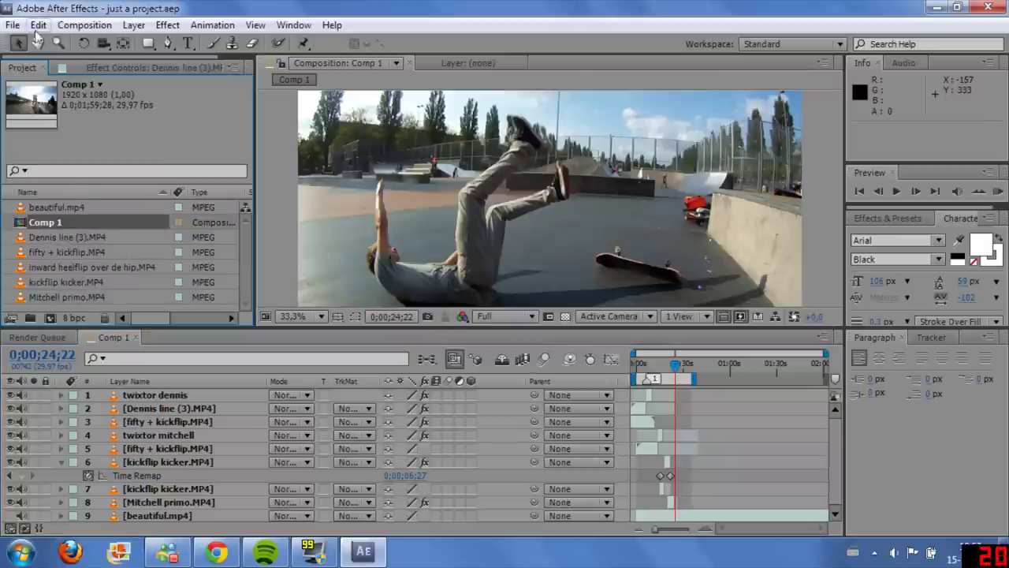
left_click(84, 25)
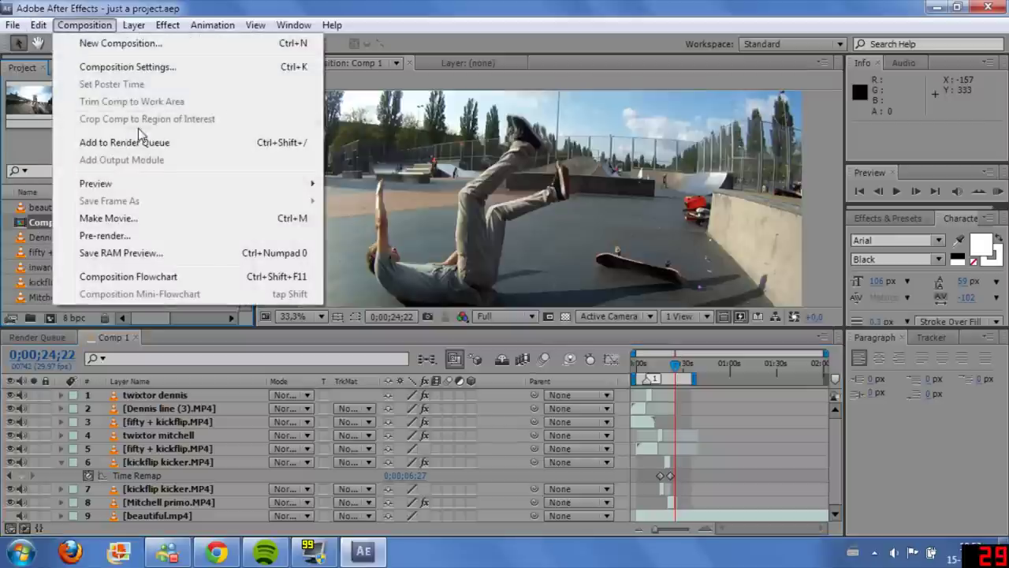
left_click(145, 140)
Step: Apply the "best?" output module template to Comp 1 and open its output file destination
left_click(107, 439)
left_click(289, 430)
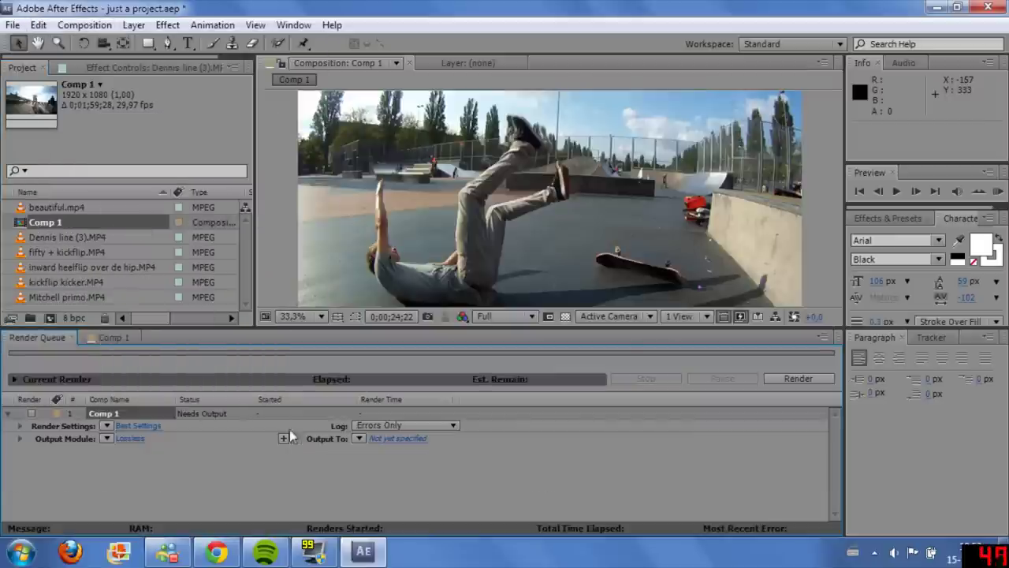
left_click(412, 438)
mouse_move(790, 168)
left_mouse_down()
mouse_move(800, 190)
mouse_move(793, 167)
left_mouse_up()
type("1<")
type("1<<<<<<")
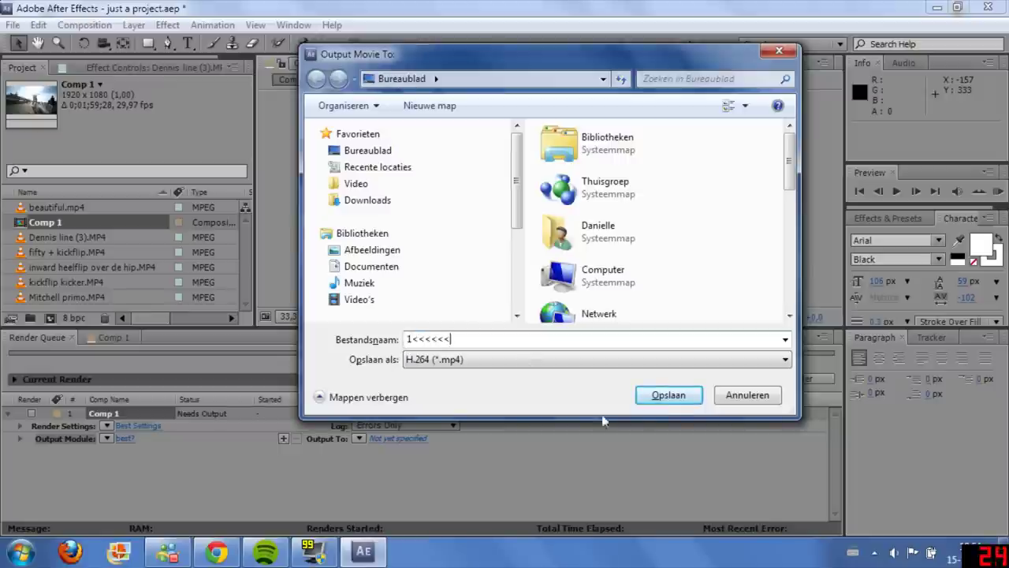
left_click(668, 396)
left_click(656, 276)
Step: Save the output movie as sssssssfsdfs in H.264 format on the desktop and render Comp 1
type("sssssssfsdfs")
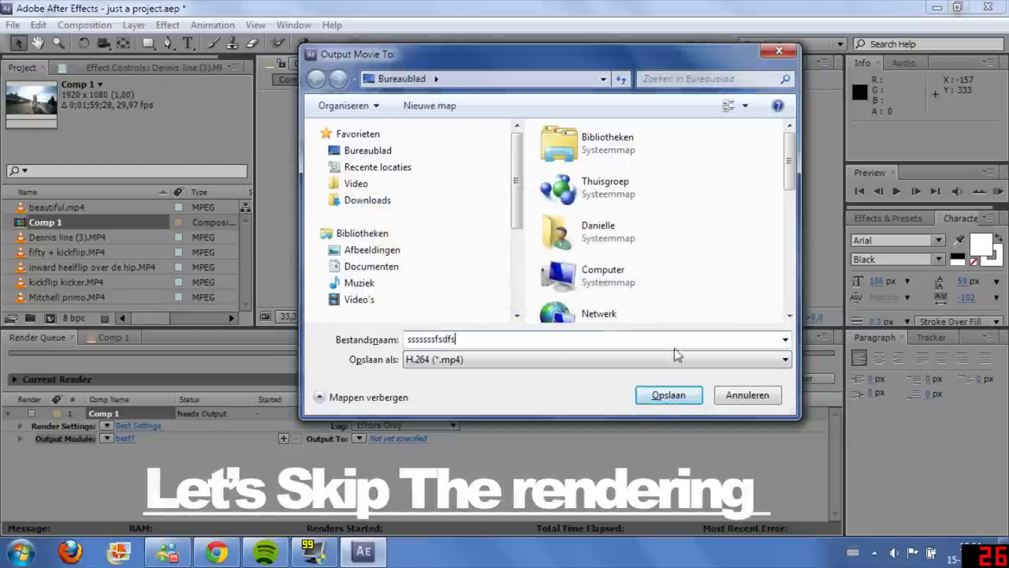
left_click(673, 393)
left_click(795, 378)
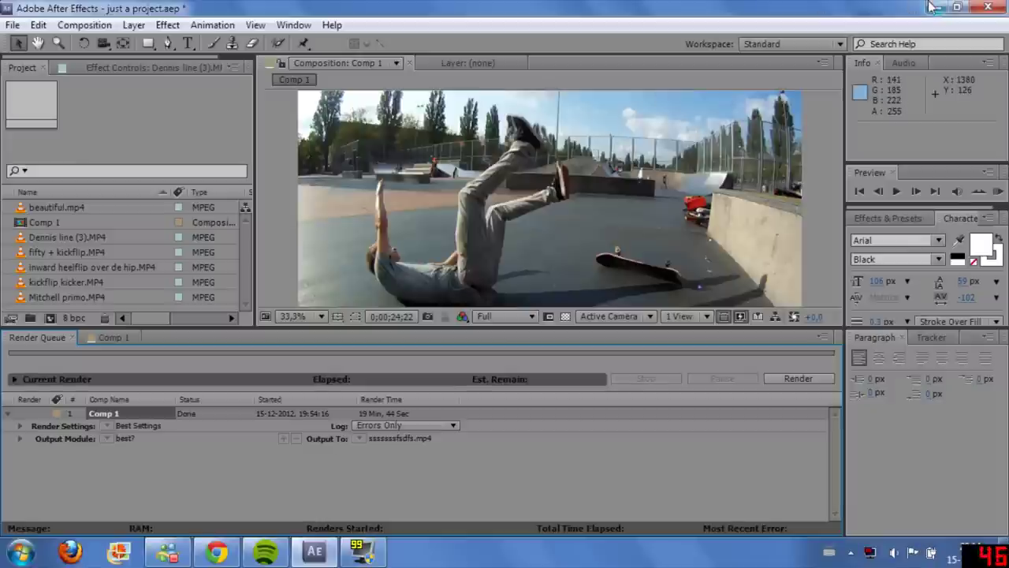
Step: Import the rendered sssssssfsdfs.mp4 from the desktop into the project
left_click(933, 6)
left_click_drag(867, 24, 180, 258)
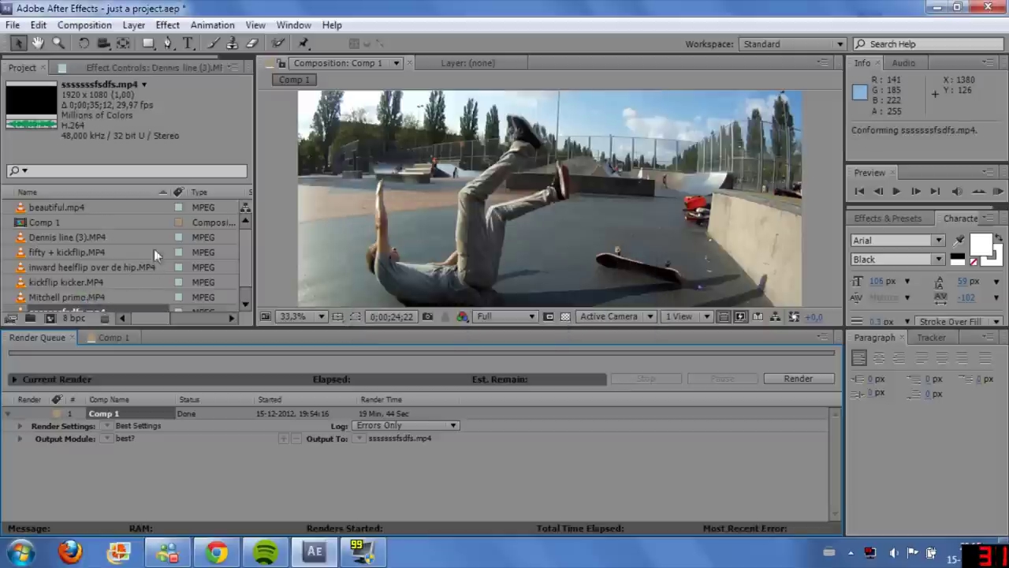
Step: Delete Comp 1 and the original skate clips from the project, keeping beautiful.mp4 and sssssssfsdfs.mp4
left_click(84, 295)
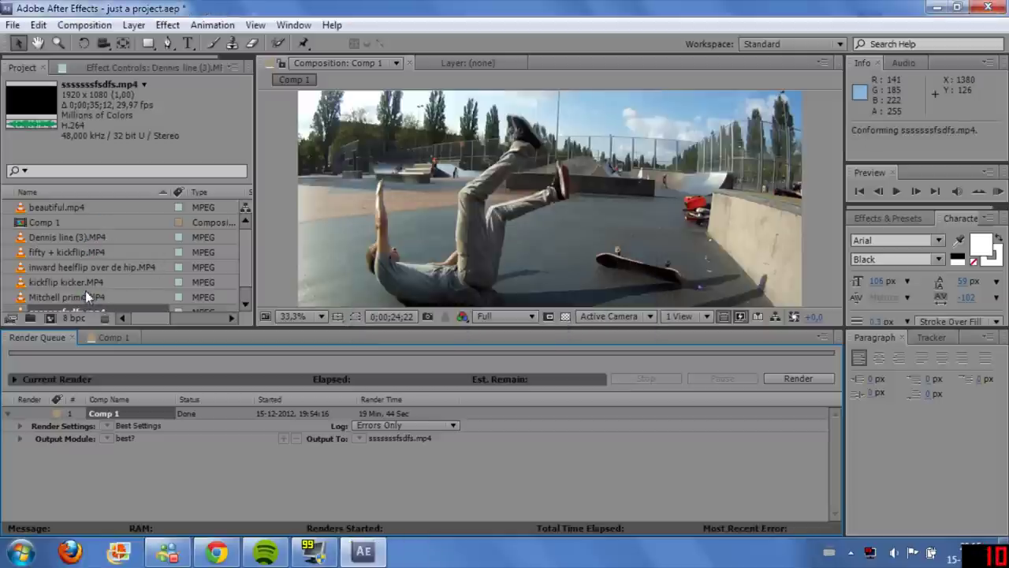
left_click(86, 205, "shift")
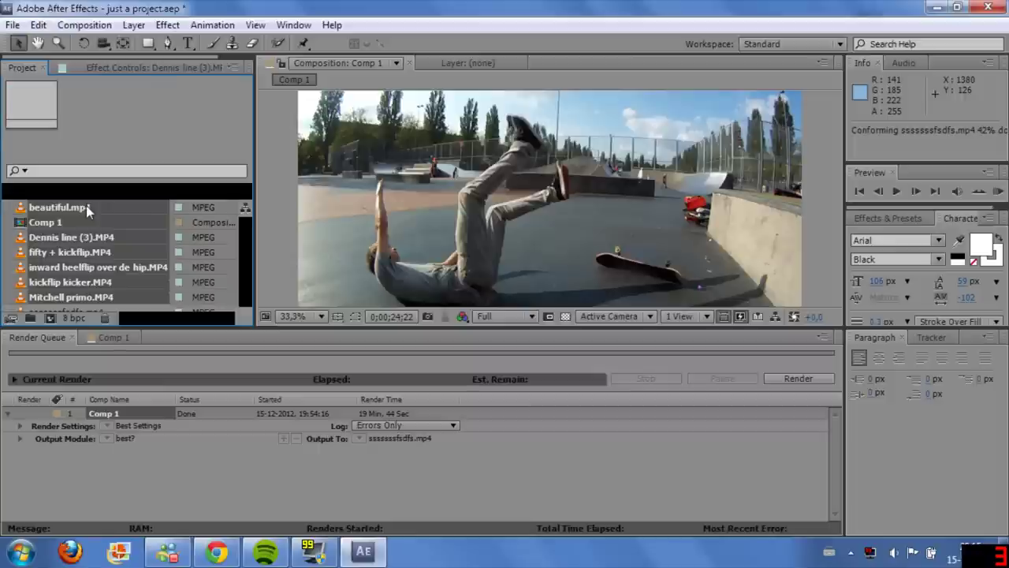
left_click(85, 207, "ctrl")
key("Delete")
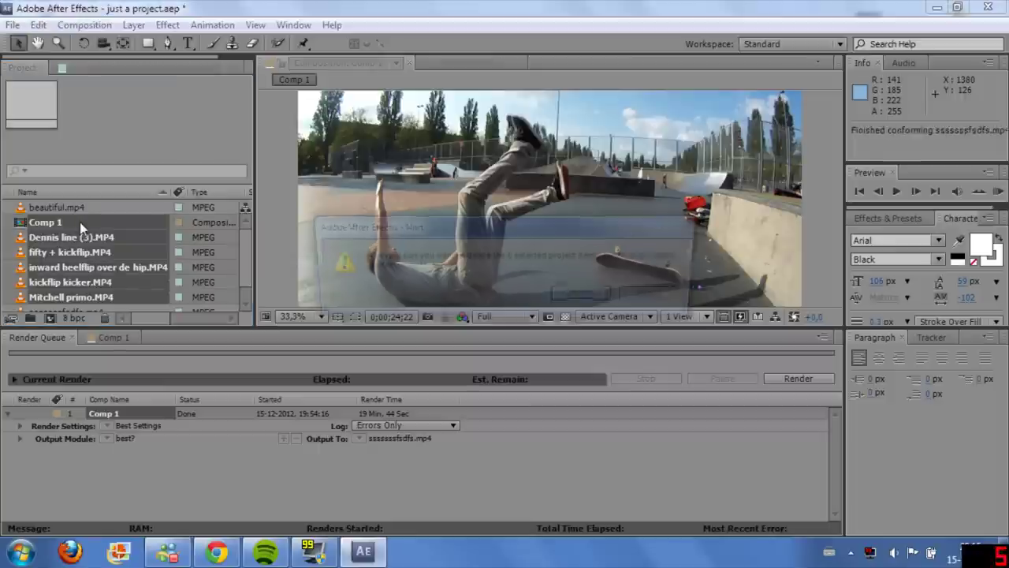
left_click(574, 293)
Step: Create Comp 1 with the HDTV 1080 29.97 preset and add sssssssfsdfs.mp4 to it as a layer
left_click(85, 25)
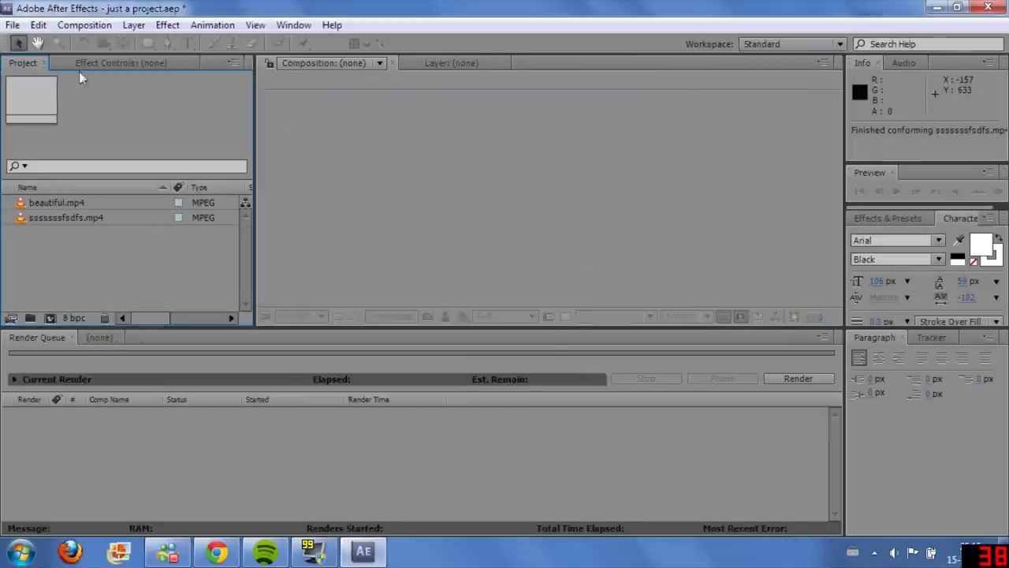
left_click(112, 41)
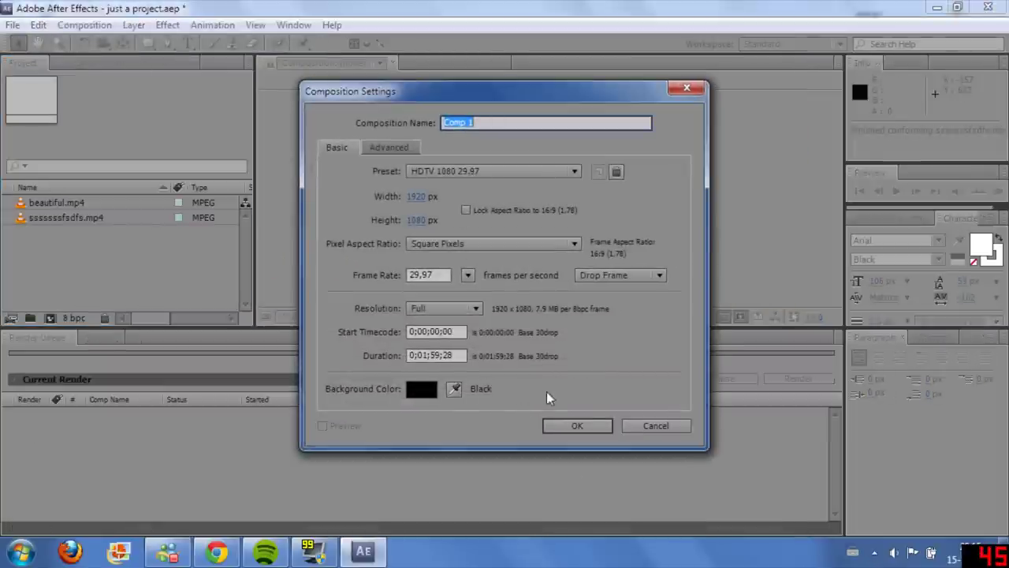
left_click(577, 425)
left_click_drag(67, 237, 158, 434)
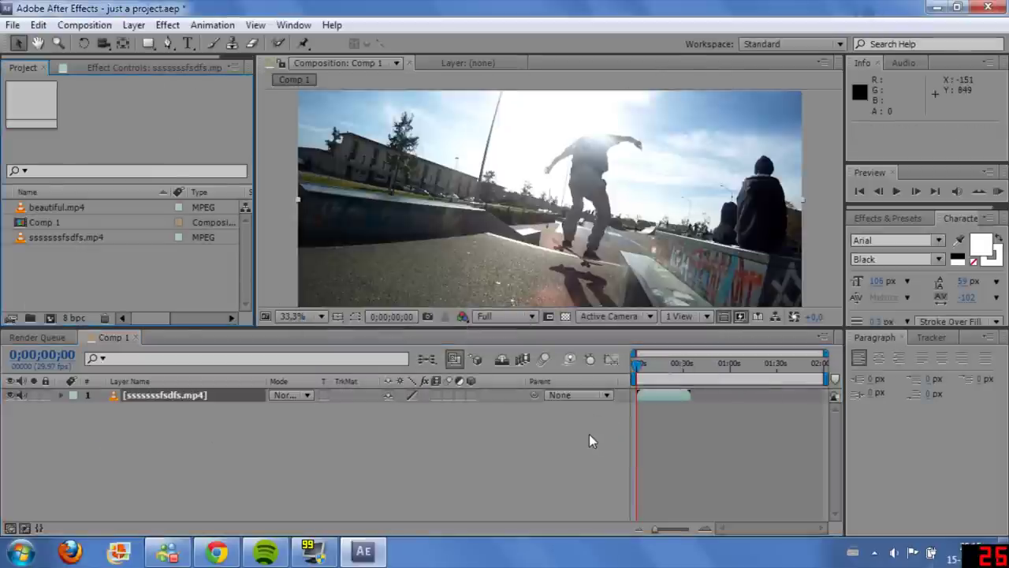
Step: Duplicate the sssssssfsdfs.mp4 layer in Comp 1
left_click(224, 416)
left_click(223, 396)
left_click(234, 409)
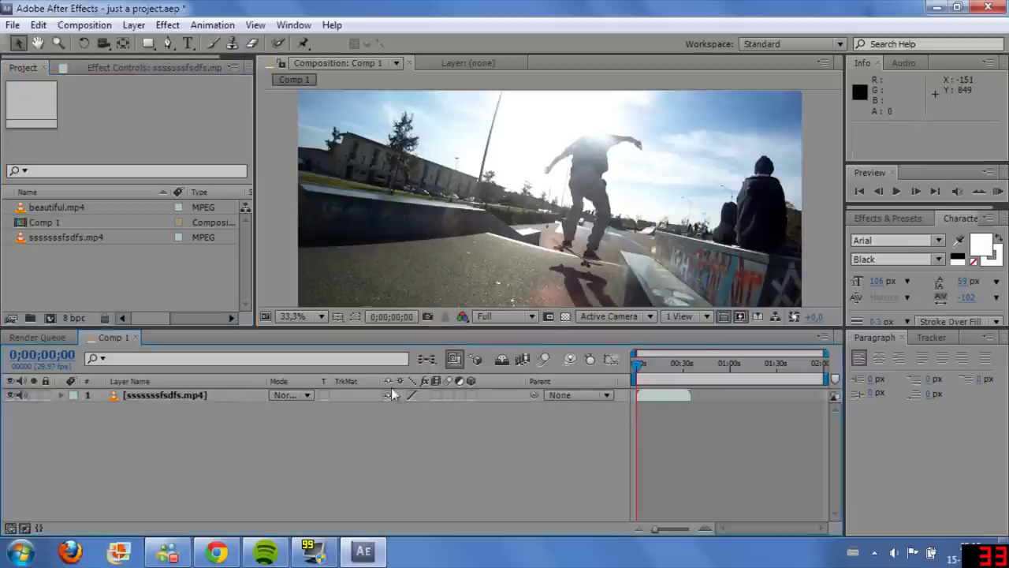
left_click(644, 402)
key("ctrl+d")
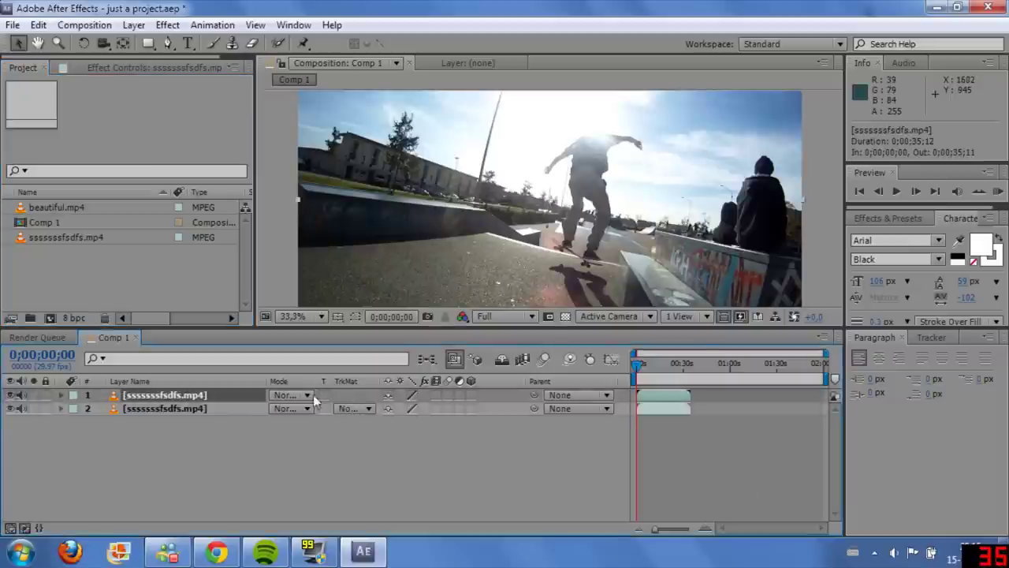
Step: Apply the DE_Destabilize effect to the upper sssssssfsdfs.mp4 layer with Deinterlace kept at None
left_click(167, 24)
mouse_move(359, 190)
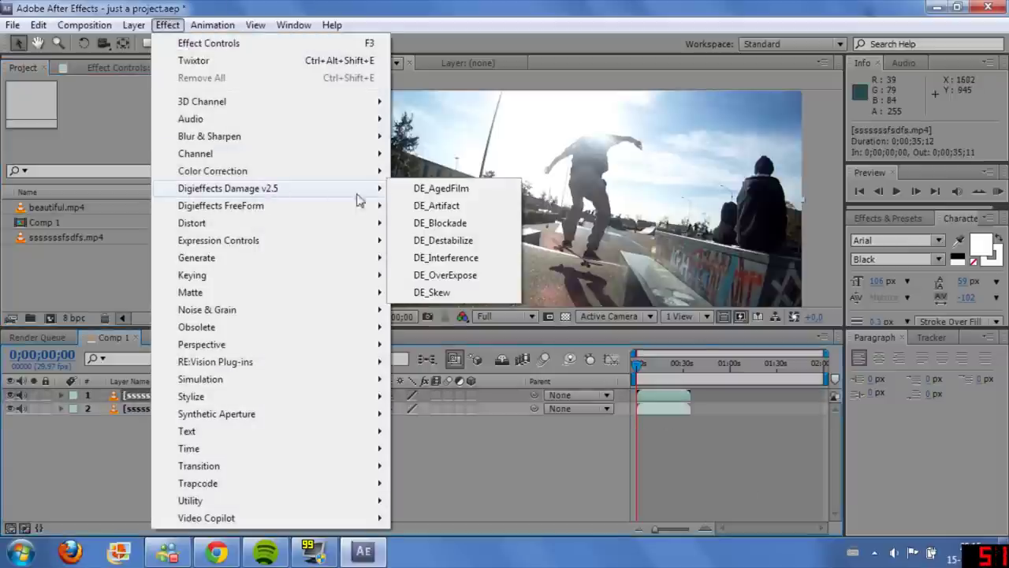
left_click(465, 242)
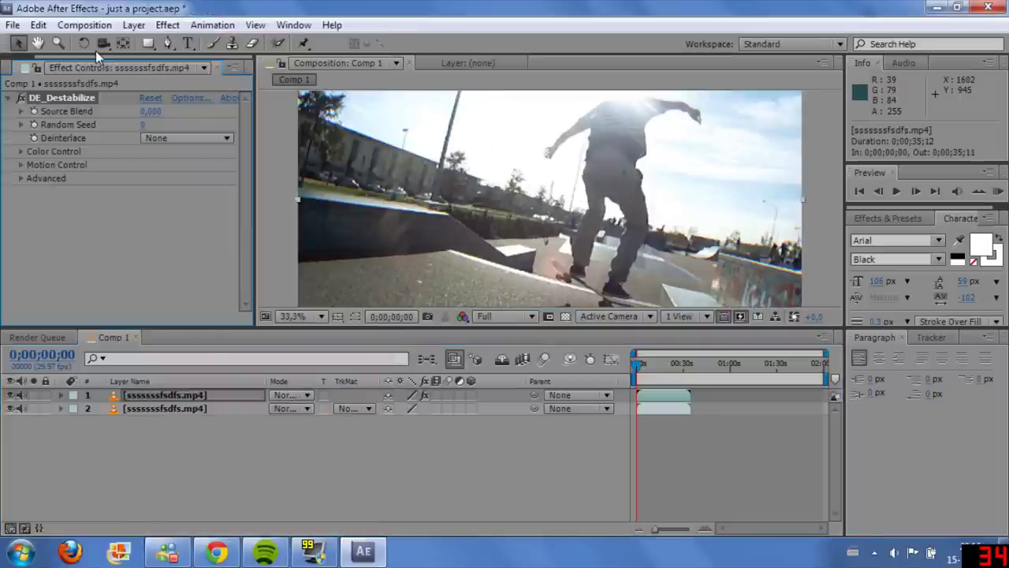
left_click(167, 139)
left_click(170, 171)
left_click(170, 138)
left_click(169, 155)
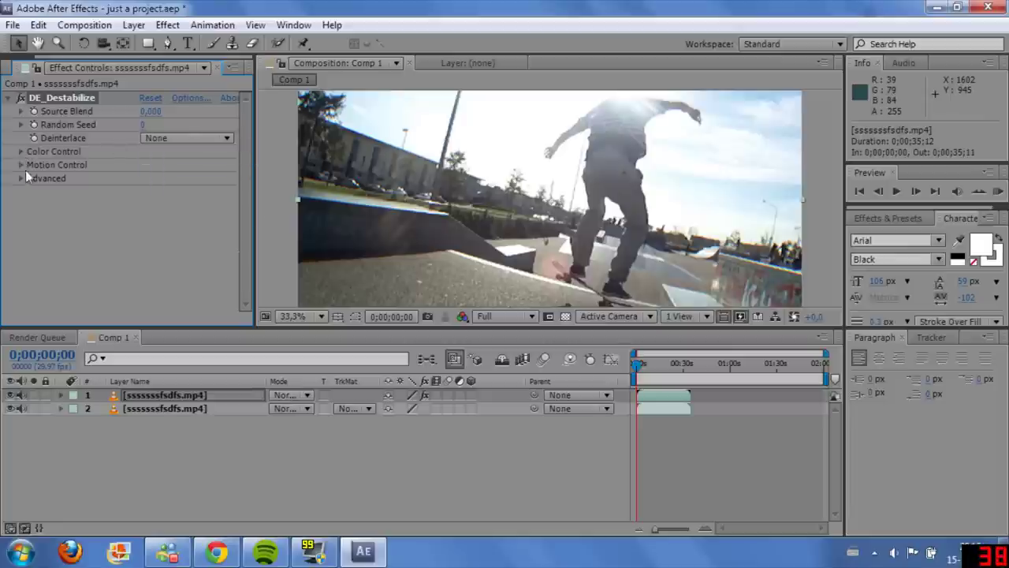
Step: Adjust the DE_Destabilize Color Control settings to brighten the upper layer
left_click(22, 152)
left_click(149, 164)
left_click(21, 152)
left_click(22, 165)
left_click(22, 98)
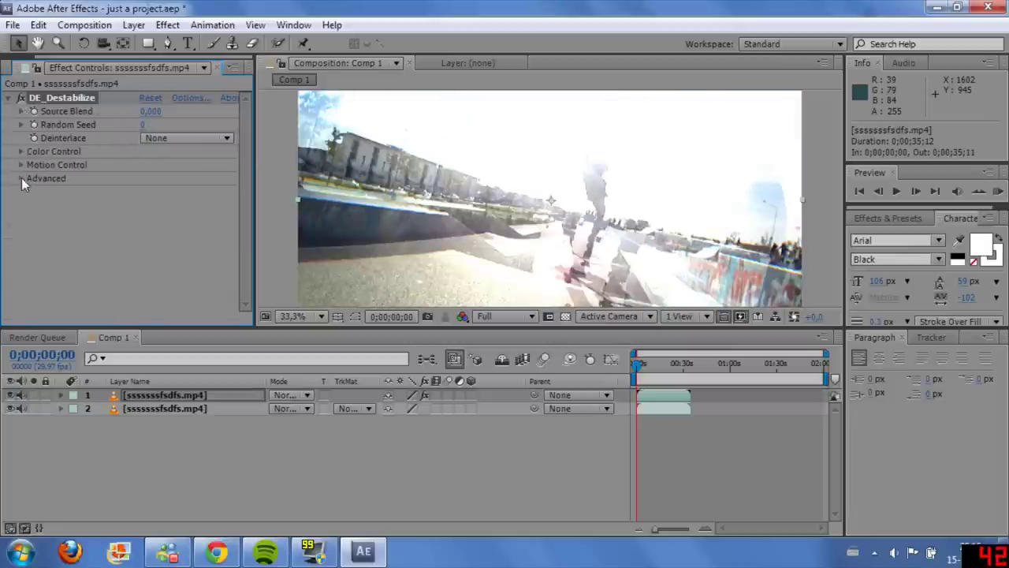
Step: Set Ch.Separation Phase to 0 in the DE_Destabilize Motion Control settings
left_click(22, 178)
left_click(23, 179)
left_click(22, 164)
scroll(94, 237, "down", 4)
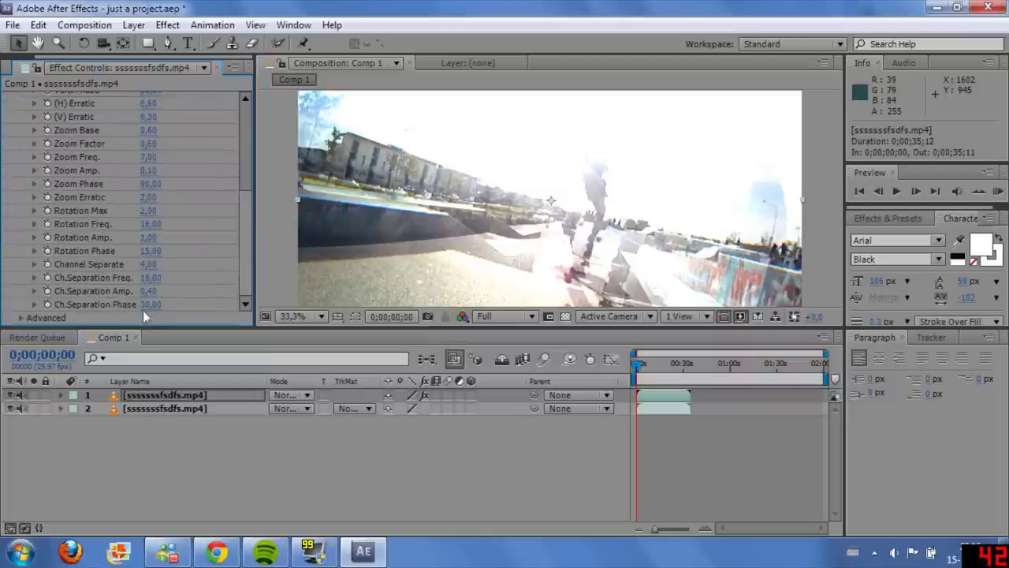
left_click_drag(150, 305, 149, 306)
left_click(150, 307)
type("0")
key("Return")
scroll(170, 223, "up", 5)
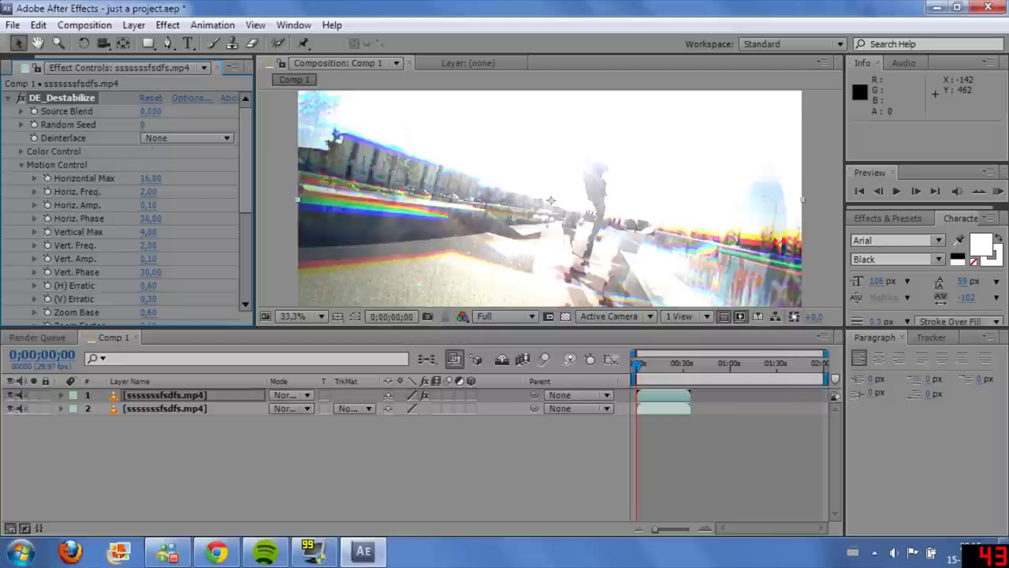
Step: Set Horizontal Max to -5 and Zoom Base to 0.20 in the DE_Destabilize Motion Control settings
left_click_drag(152, 178, 130, 178)
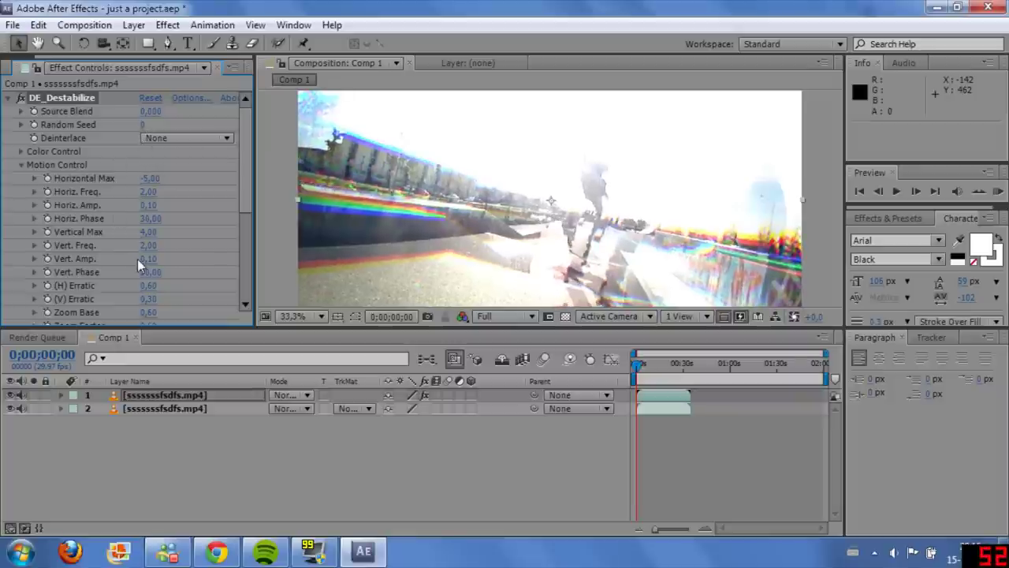
scroll(137, 261, "down", 1)
left_click_drag(150, 277, 143, 277)
left_click_drag(149, 317, 144, 317)
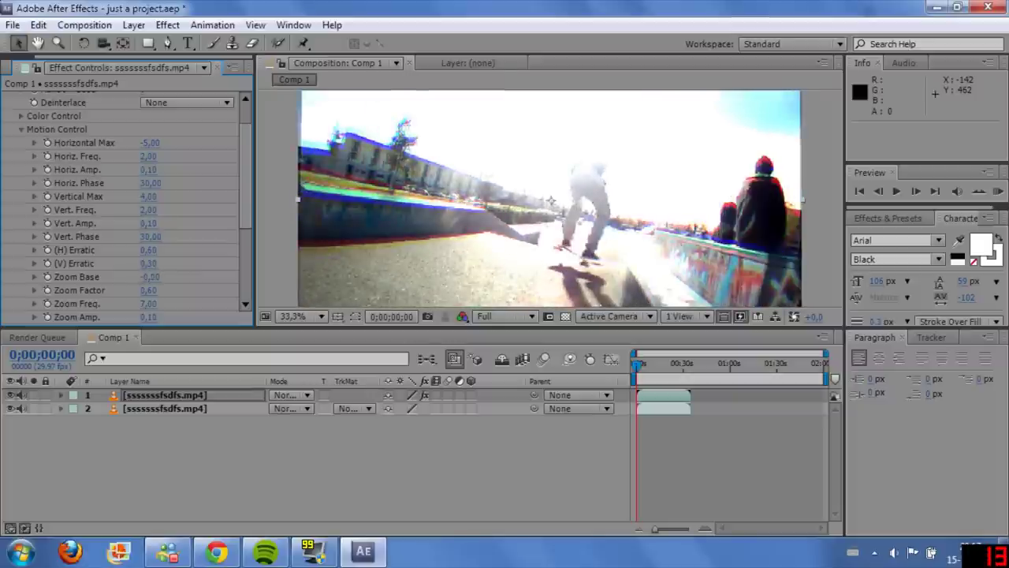
scroll(132, 296, "down", 3)
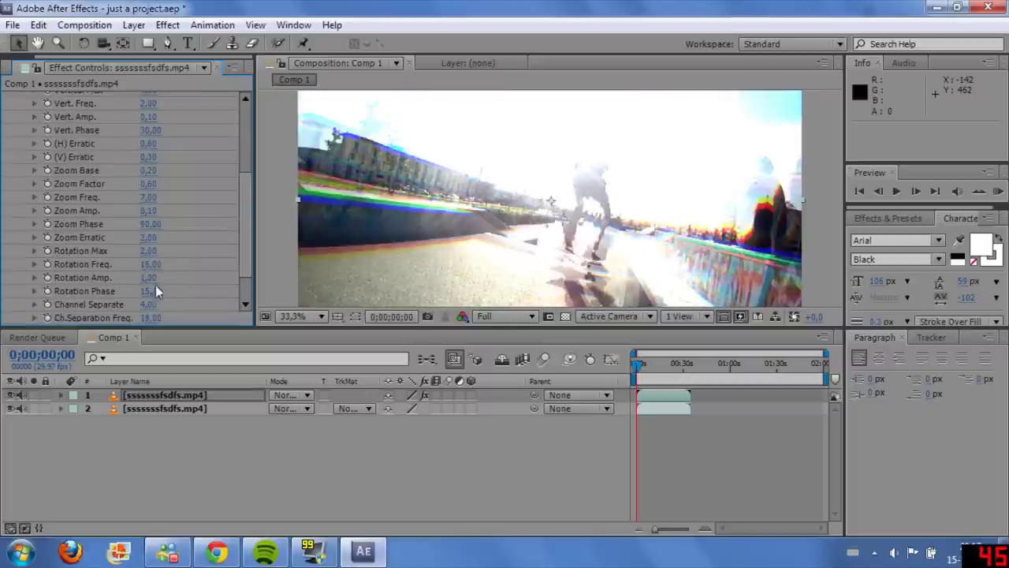
Step: Set the DE_Destabilize Rotation Phase to 8 and Channel Separate to 0, and preview the effect
left_click_drag(150, 291, 135, 291)
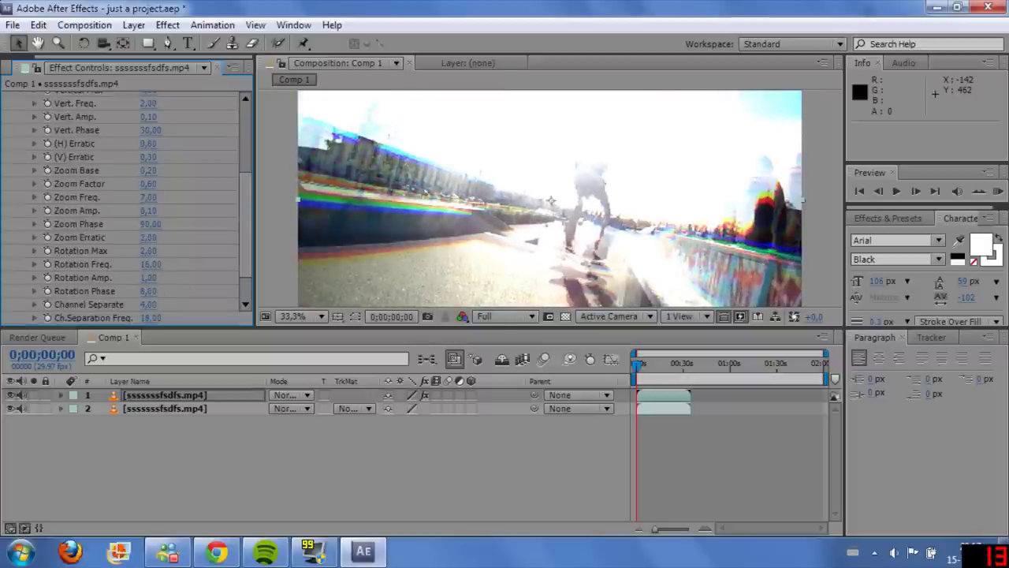
left_click(148, 304)
type("0")
key("Return")
left_click_drag(249, 193, 249, 124)
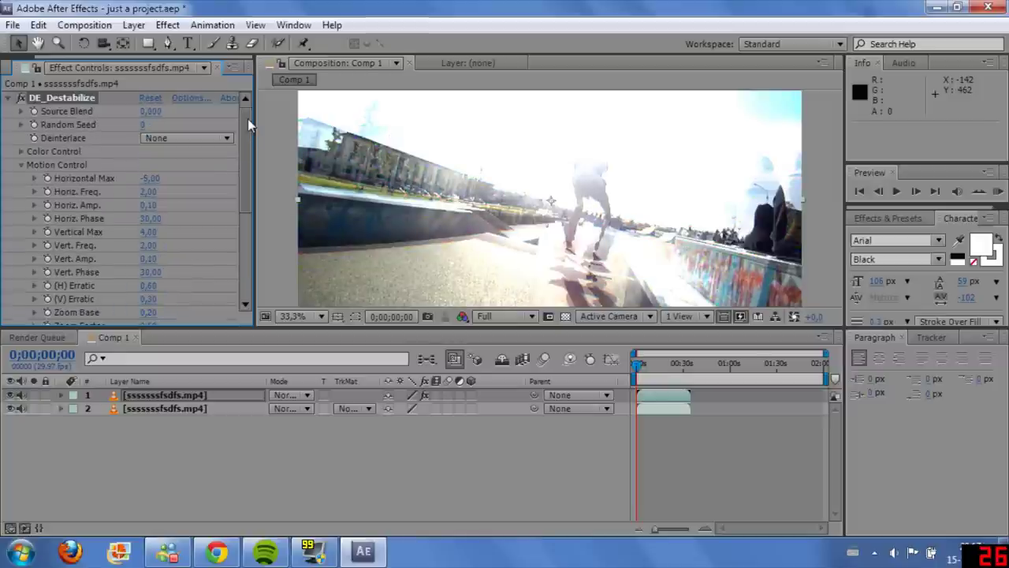
left_click(21, 164)
key("KP_0")
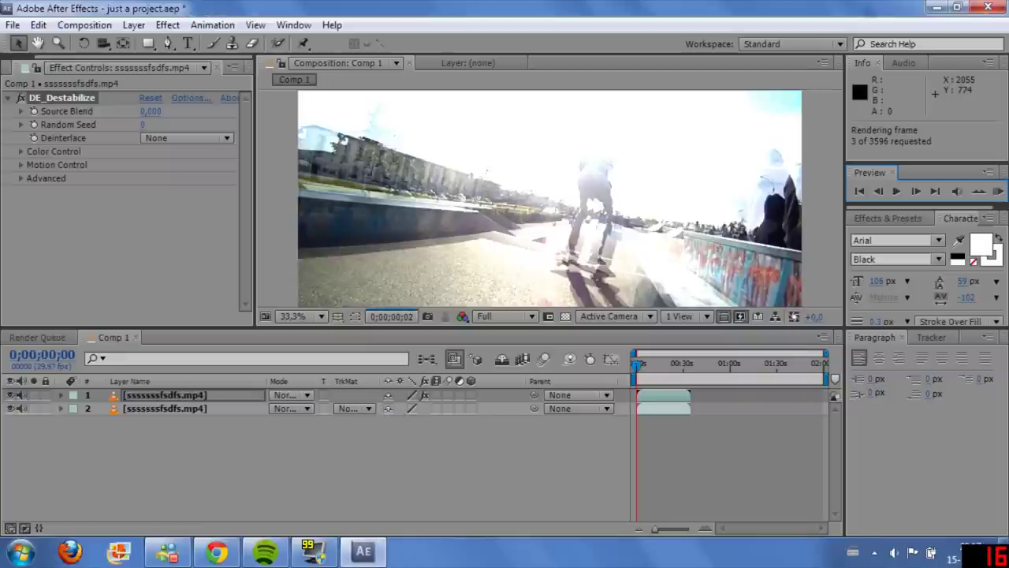
key("space")
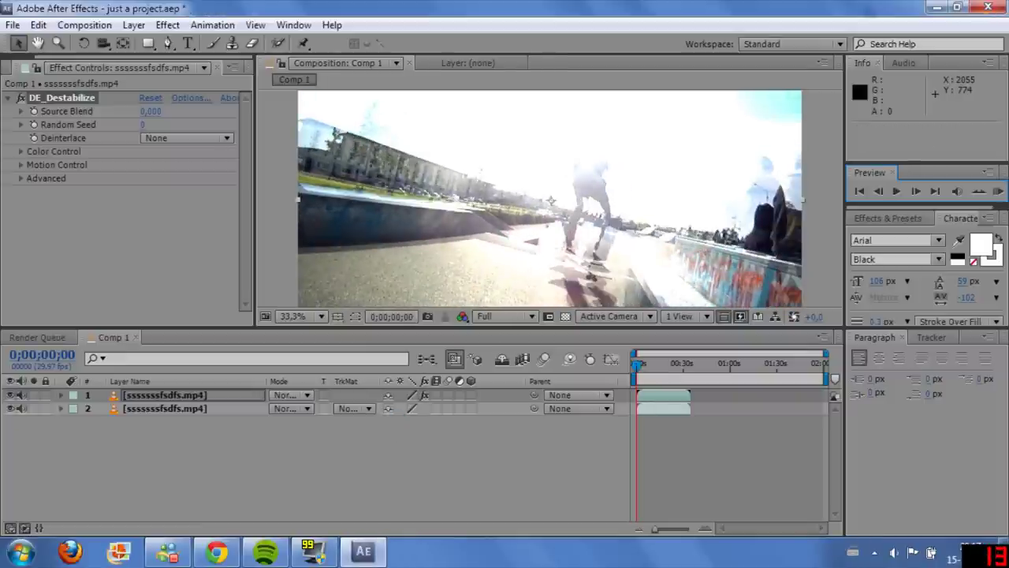
Step: Set the upper layer's Opacity to 0% and keyframe it at 0;00;05;02
left_click_drag(638, 371, 641, 364)
key("t")
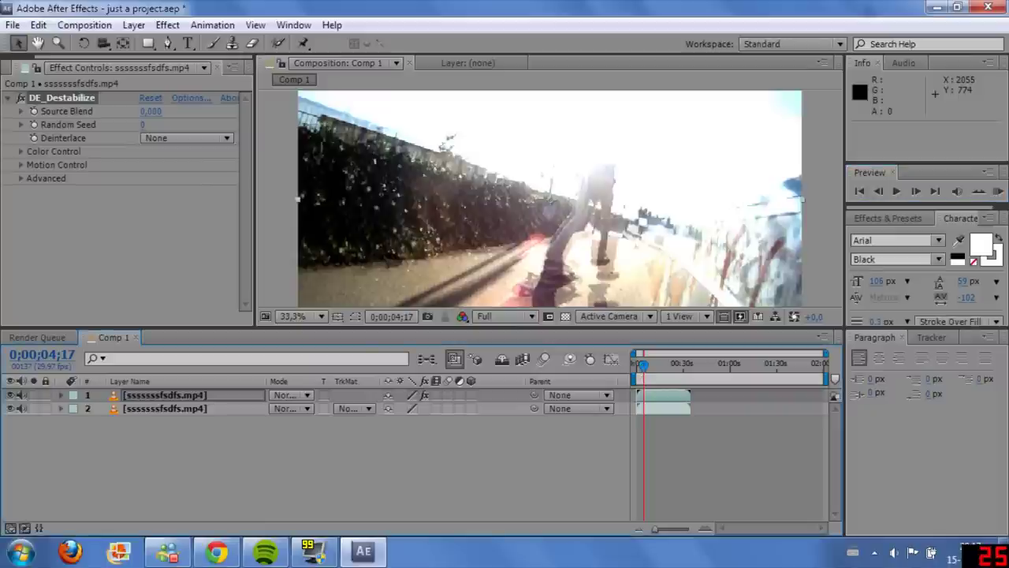
left_click_drag(397, 408, 67, 419)
left_click(645, 370)
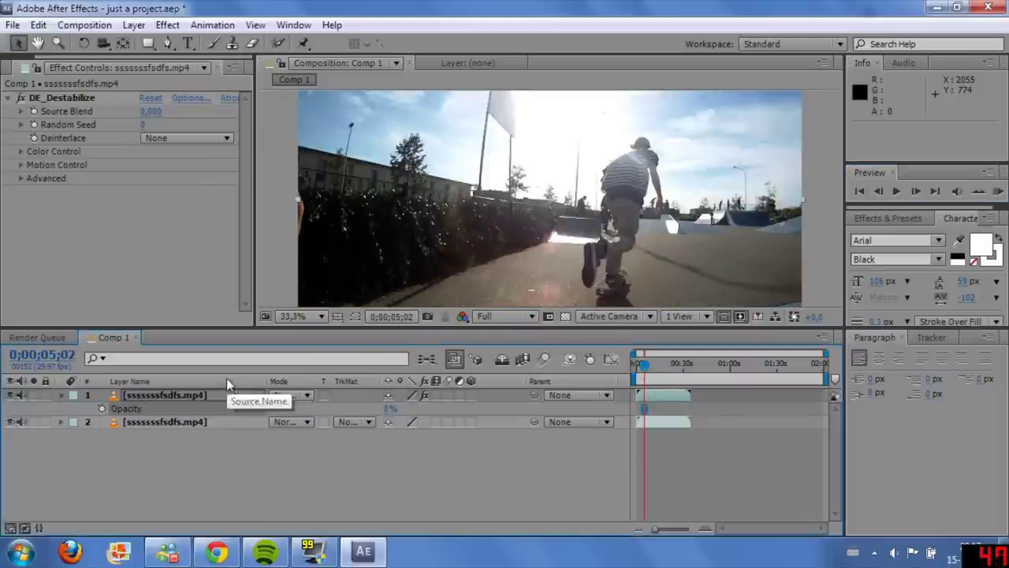
left_click(101, 408)
Step: Preview the composition with the work area starting at 0;00;08;03
left_click(648, 365)
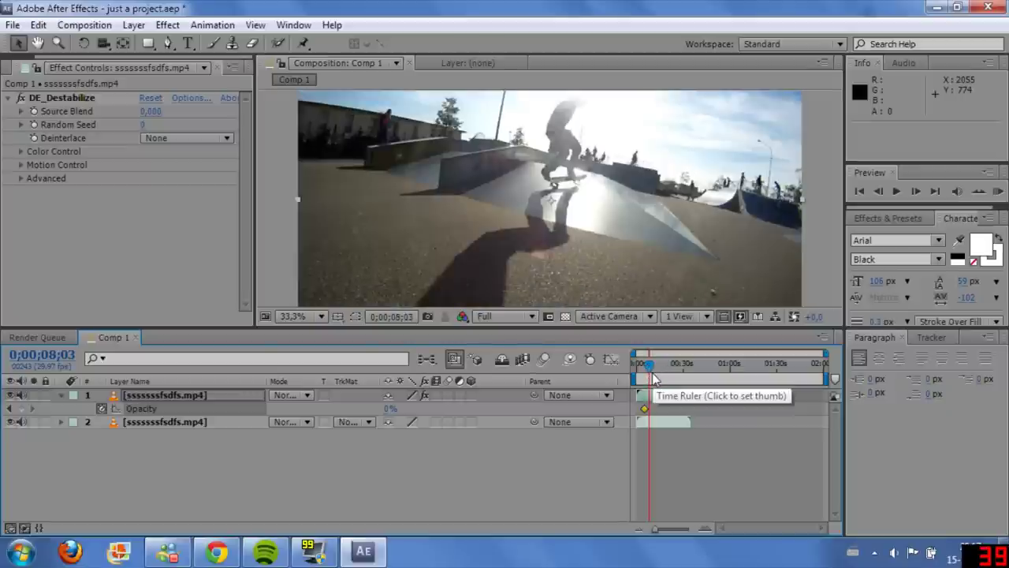
key("b")
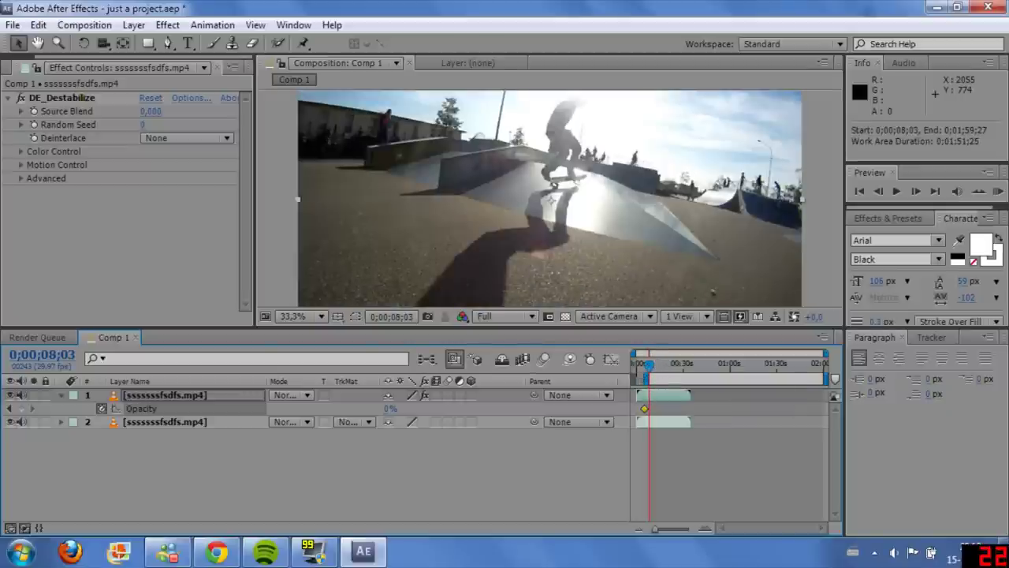
left_click(998, 192)
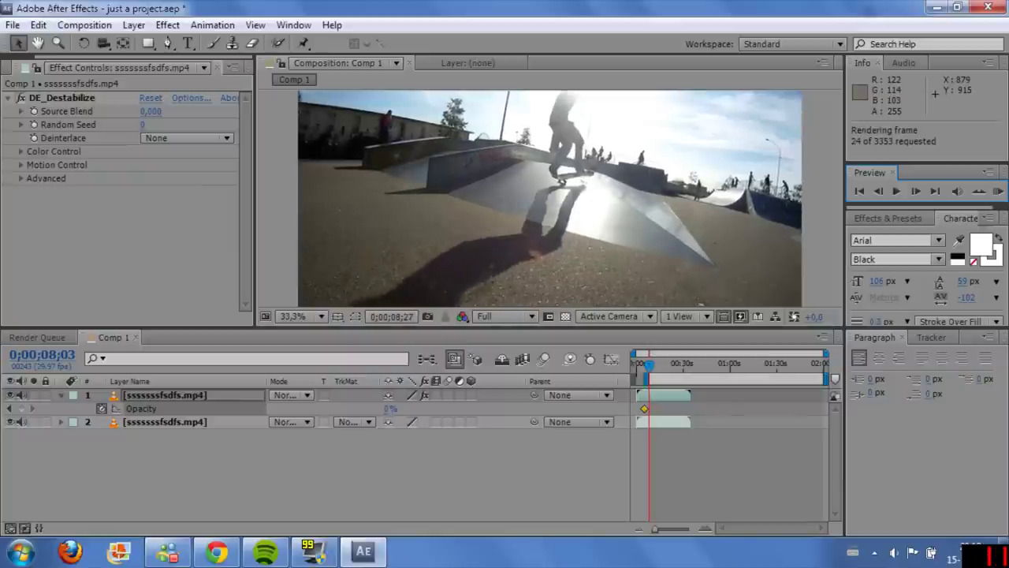
key("space")
key("space")
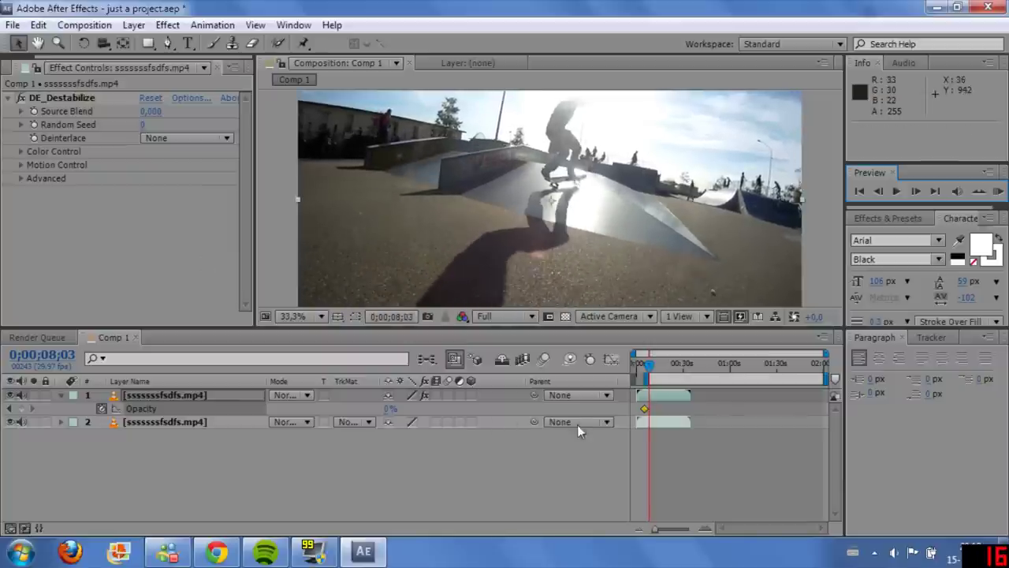
Step: Start the work area at 0;00;07;18 and add a 100% Opacity keyframe to the upper layer there
left_click_drag(651, 366, 649, 365)
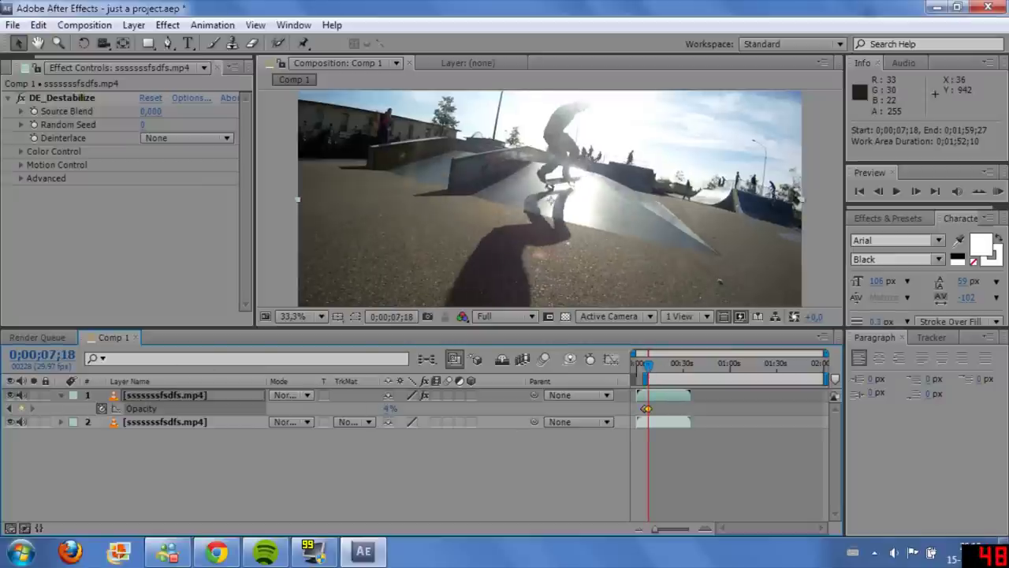
key("Page_Up")
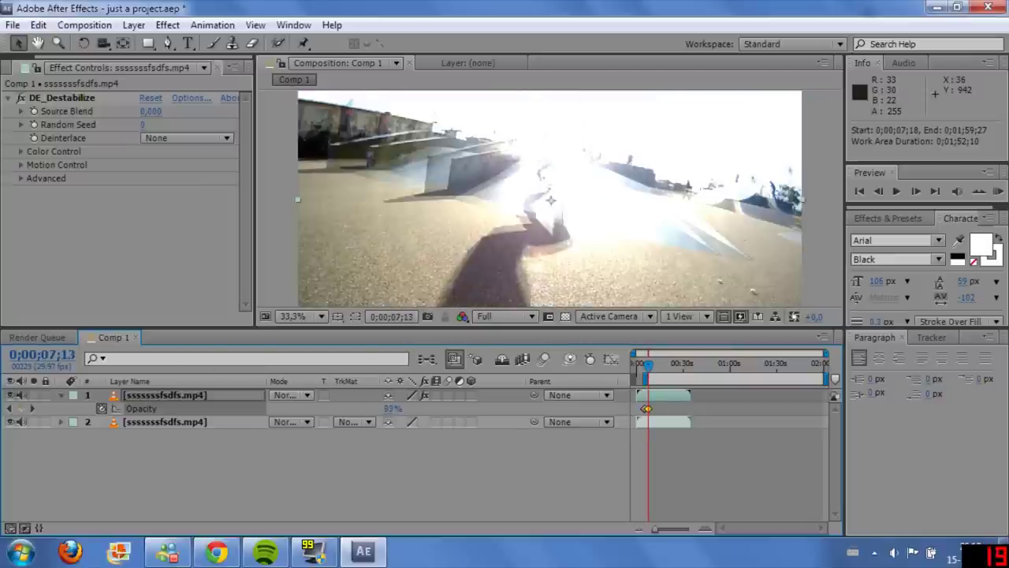
left_click(651, 364)
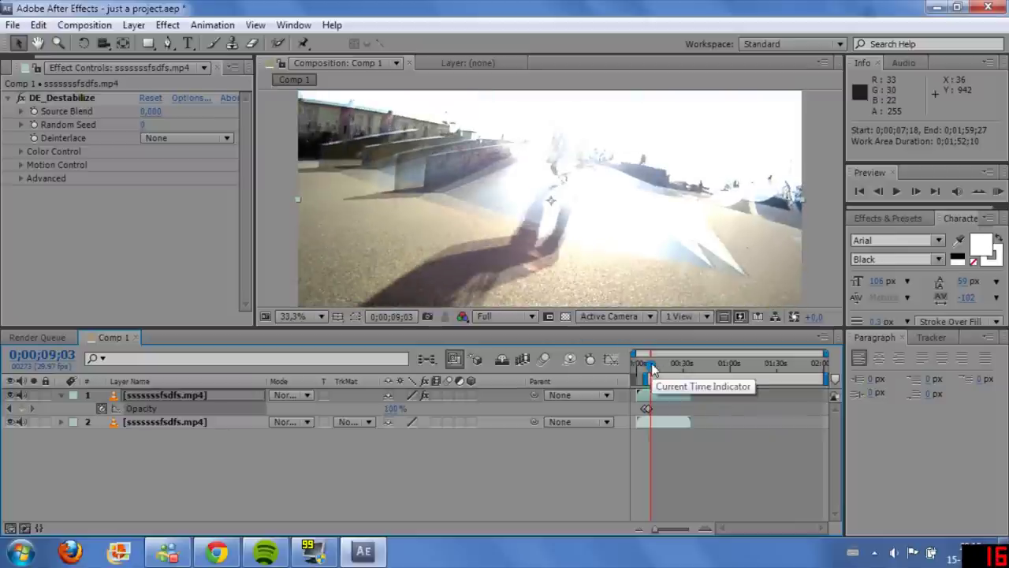
Step: Enlarge the composition view, add a 0% Opacity keyframe to the upper layer at 0;00;10;03, and check the fade frame by frame
left_click(654, 364)
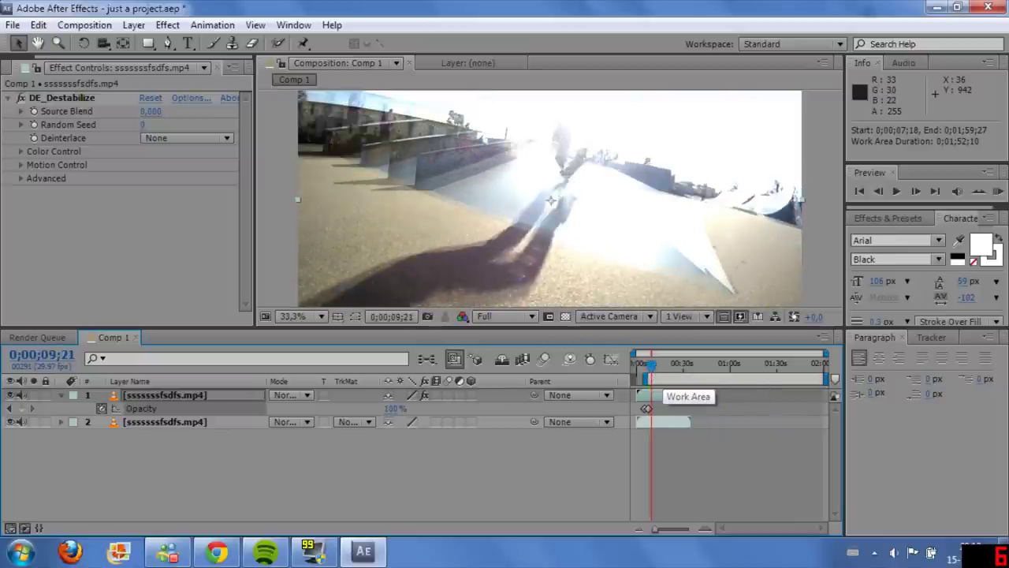
left_click_drag(651, 327, 651, 403)
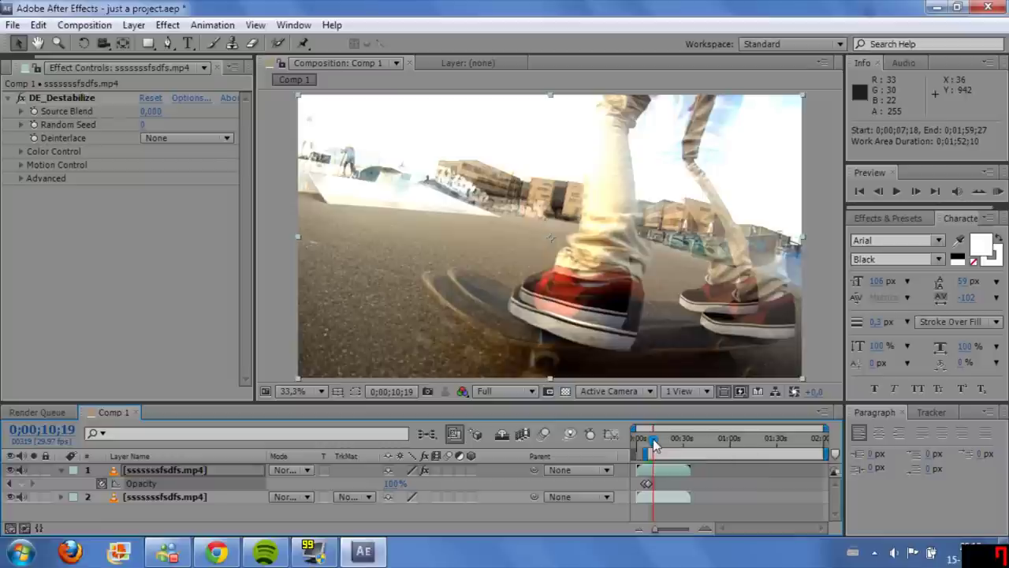
left_click(653, 442)
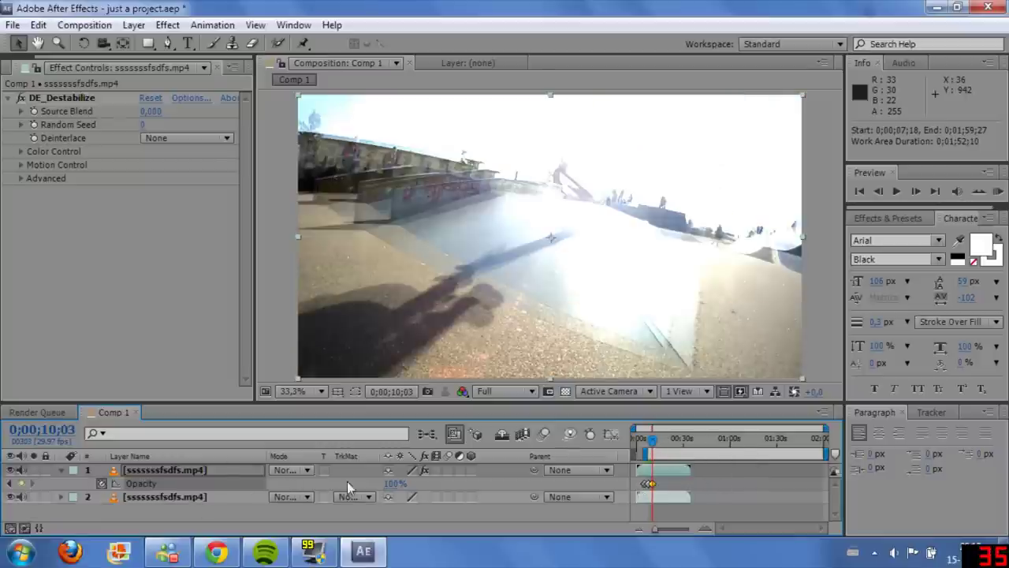
left_click_drag(391, 483, 169, 487)
key("Page_Up")
key("Page_Up")
key("Page_Up")
key("Page_Up")
key("Page_Up")
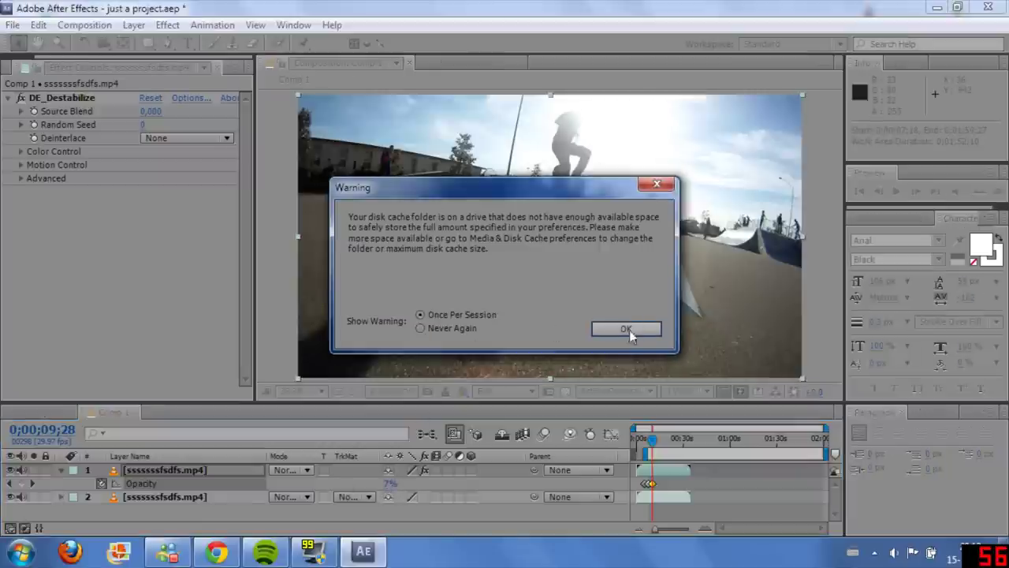
left_click(626, 329)
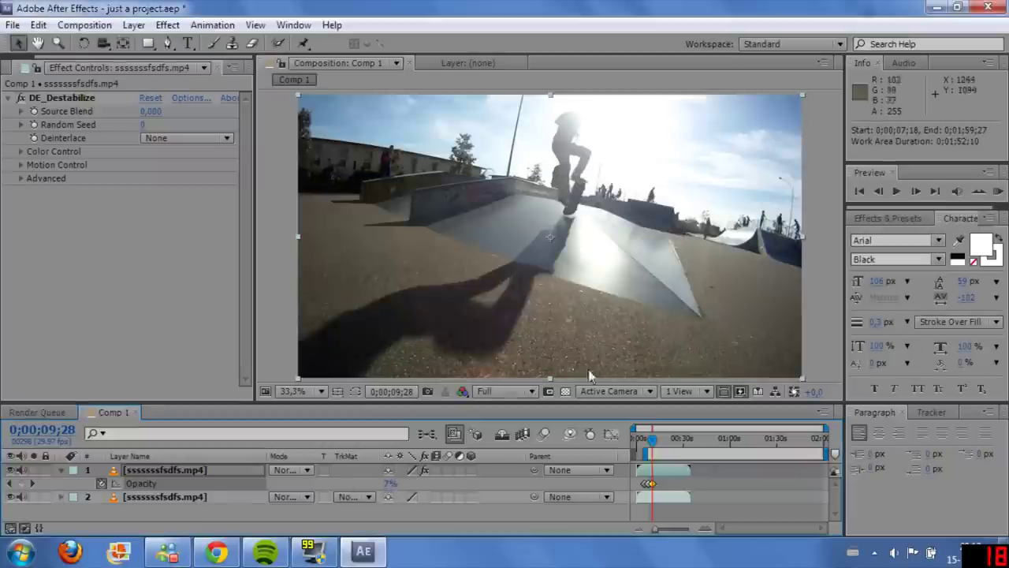
Step: Add a 0% Opacity keyframe to the upper layer at 0;00;13;04
left_click(655, 442)
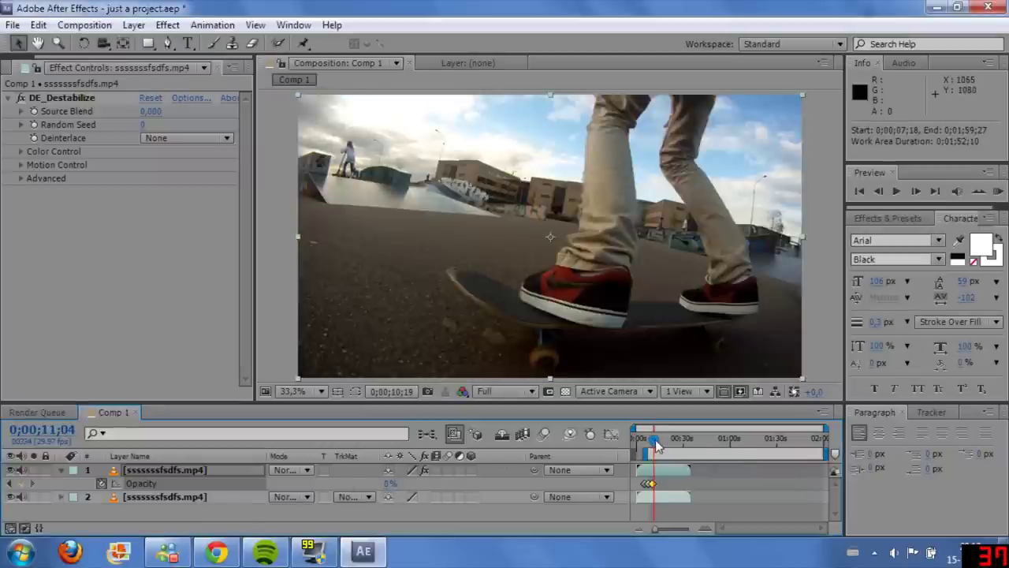
left_click_drag(656, 440, 658, 440)
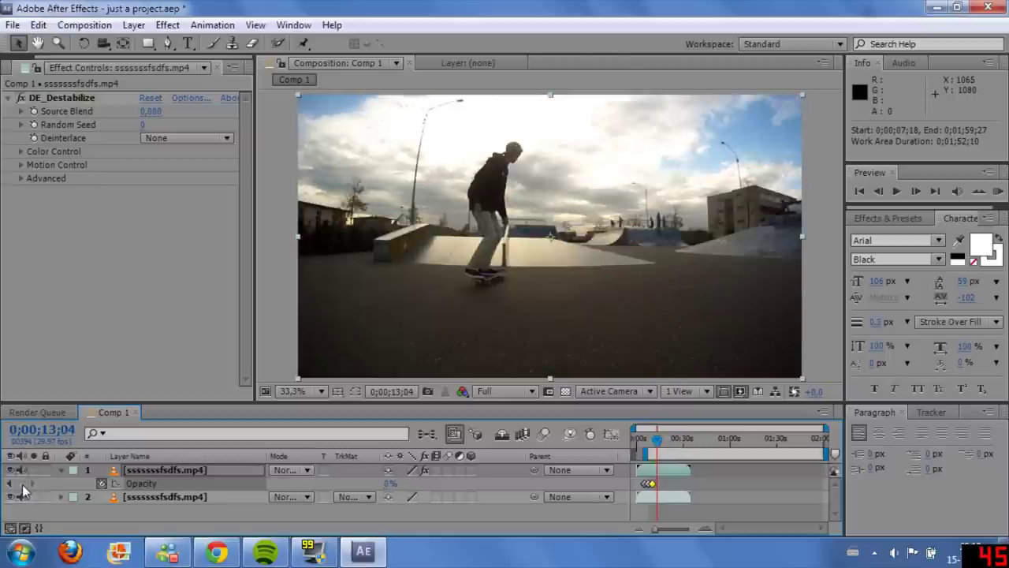
Step: Add a 100% Opacity keyframe at 0;00;14;10 and a 0% one at 0;00;14;05 on the upper layer, stepping frame by frame
left_click_drag(658, 442, 659, 442)
key("Page_Down")
key("Page_Down")
key("Page_Down")
key("Page_Down")
key("Page_Down")
key("Page_Down")
key("Page_Down")
key("Page_Down")
key("Page_Down")
key("Page_Down")
key("Page_Down")
key("Page_Down")
key("Page_Down")
key("Page_Down")
key("Page_Down")
key("Page_Down")
key("Page_Down")
key("Page_Down")
key("Page_Down")
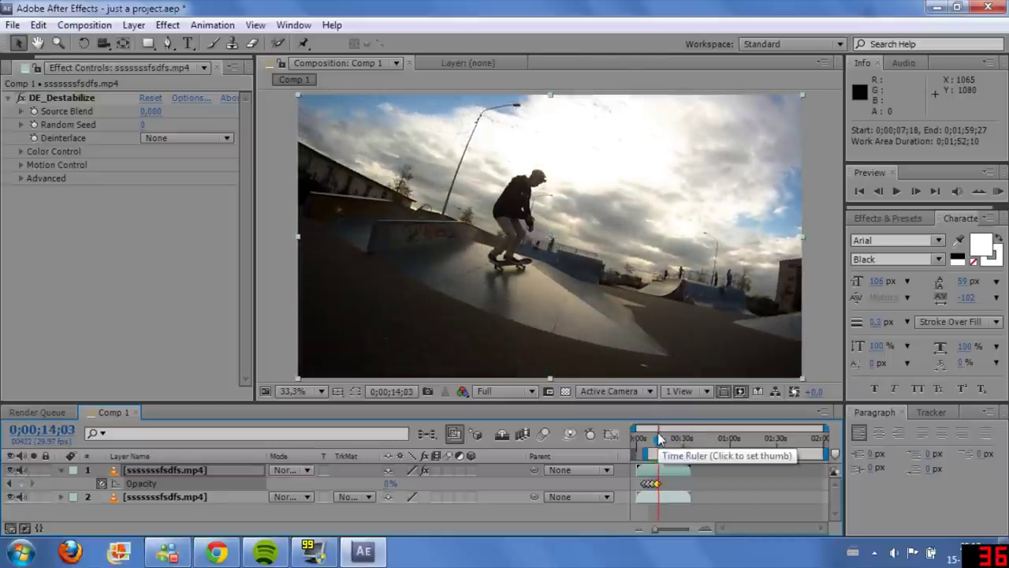
key("Page_Down")
key("Page_Down")
key("Page_Down")
key("Page_Down")
key("Page_Down")
key("Page_Down")
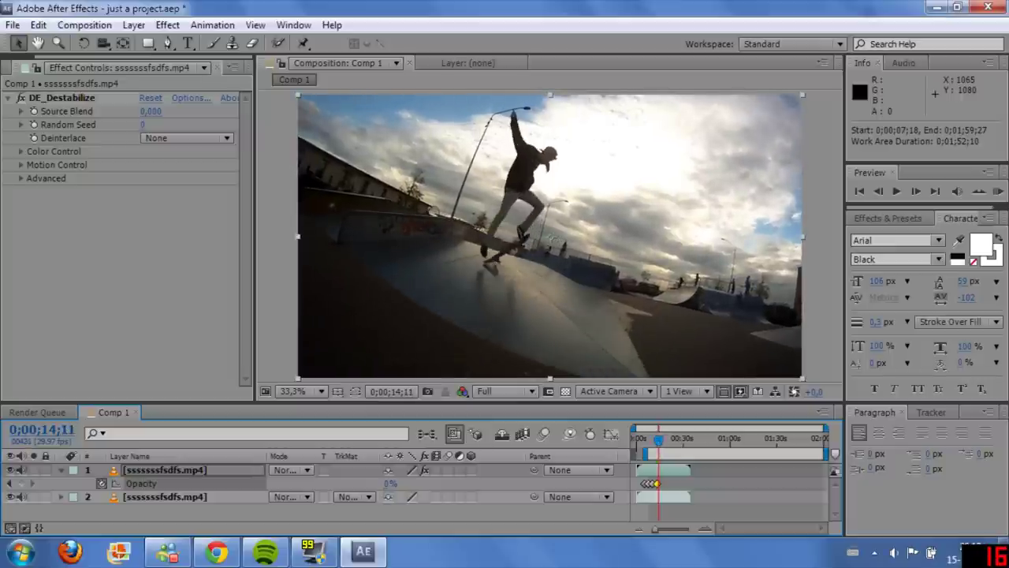
key("Page_Up")
left_click_drag(391, 484, 623, 495)
key("Page_Up")
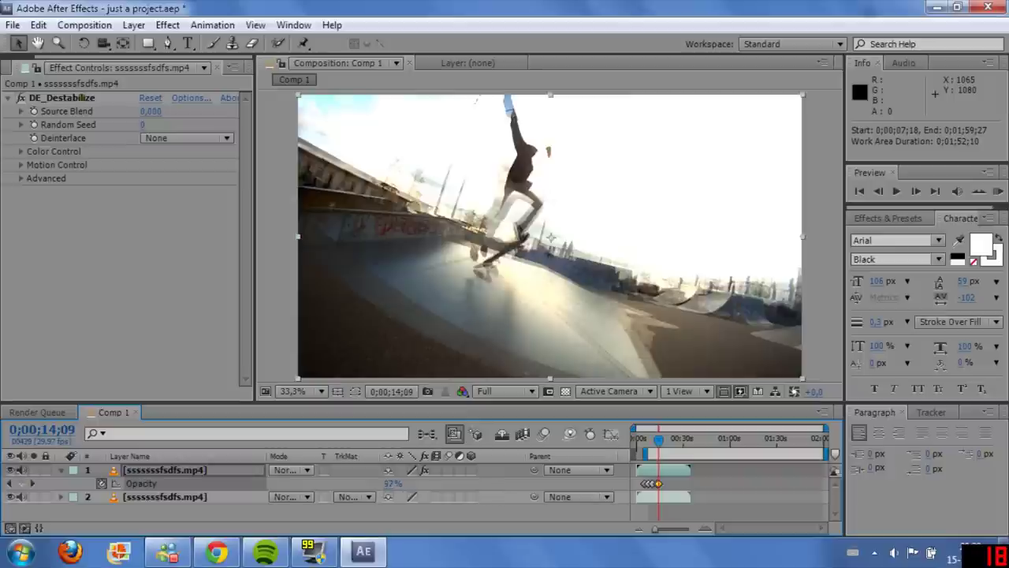
left_click_drag(392, 483, 343, 483)
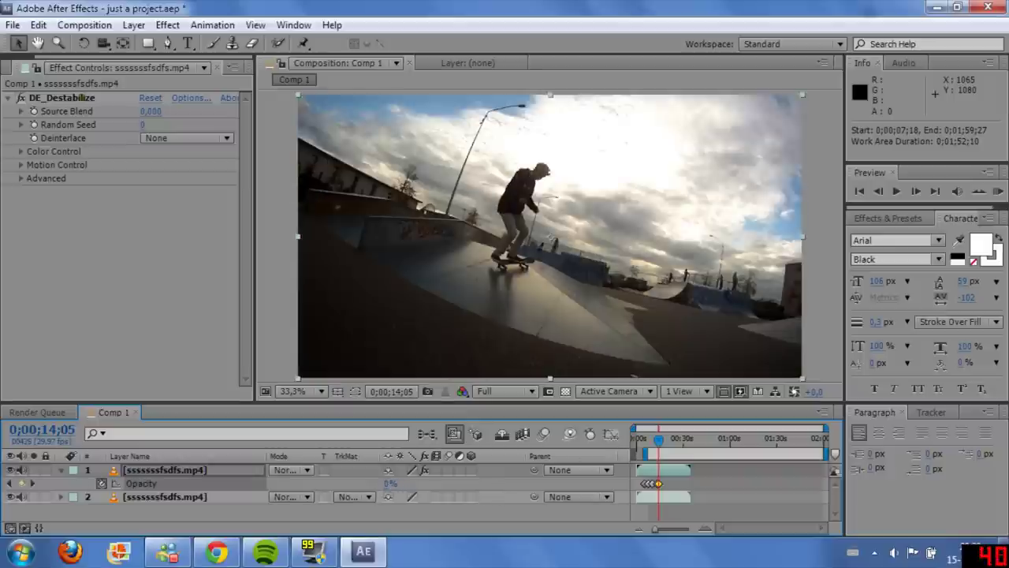
Step: Add a 100% Opacity keyframe to the upper layer at 0;00;16;21 and a 0% one at 0;00;17;00
left_click_drag(659, 448, 663, 448)
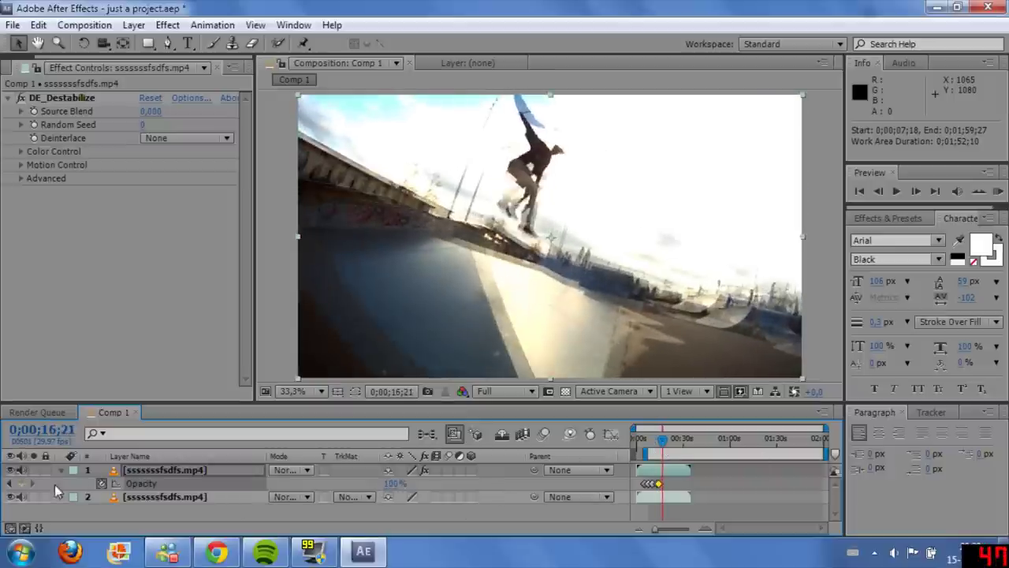
left_click(21, 484)
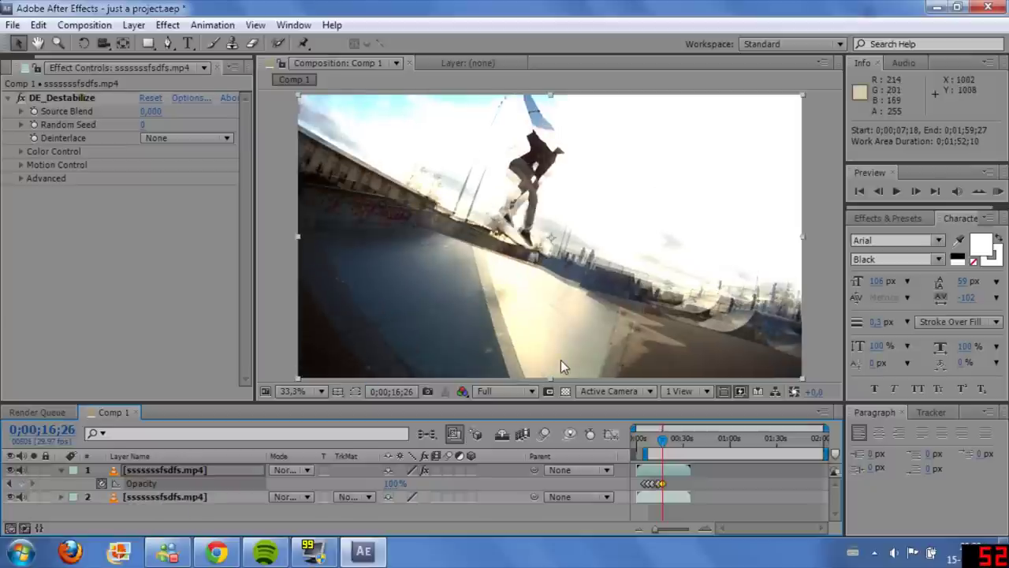
key("Page_Down")
key("Page_Down")
key("Page_Down")
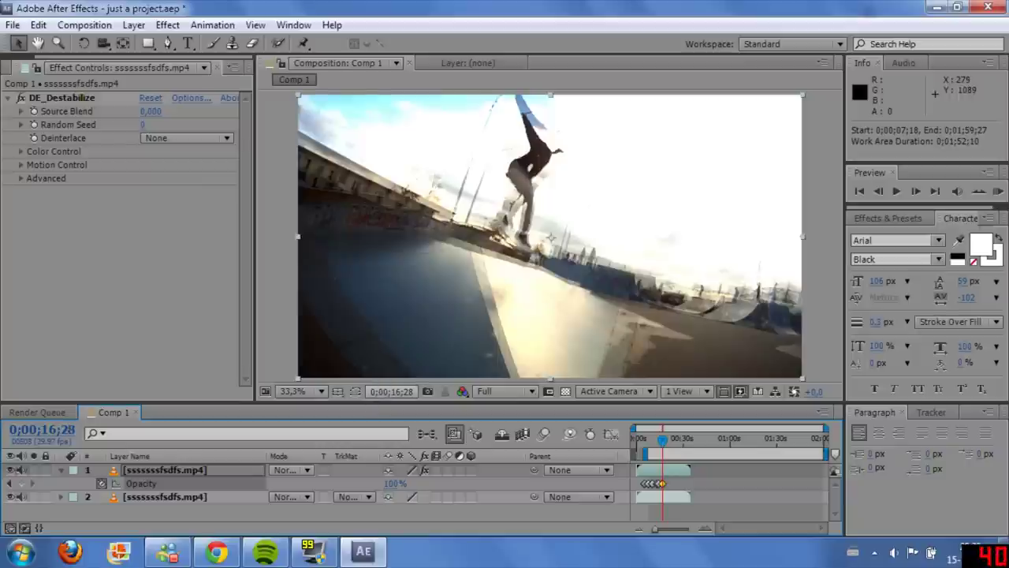
left_click_drag(399, 483, 311, 484)
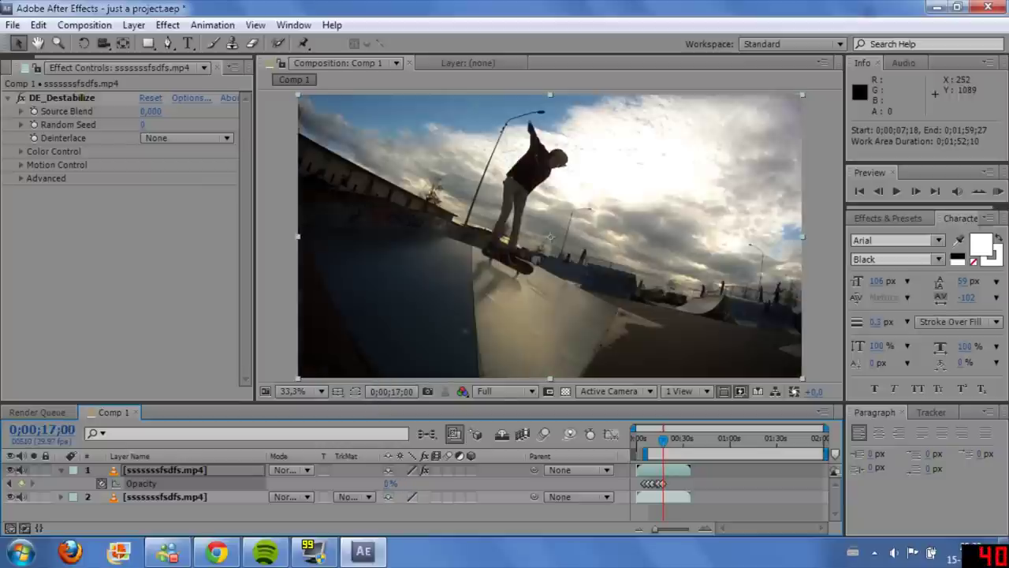
Step: Find the start of the ramp trick and add Opacity keyframes of 0% at 0;00;18;06 and 100% at 0;00;18;16
left_click_drag(664, 447, 669, 446)
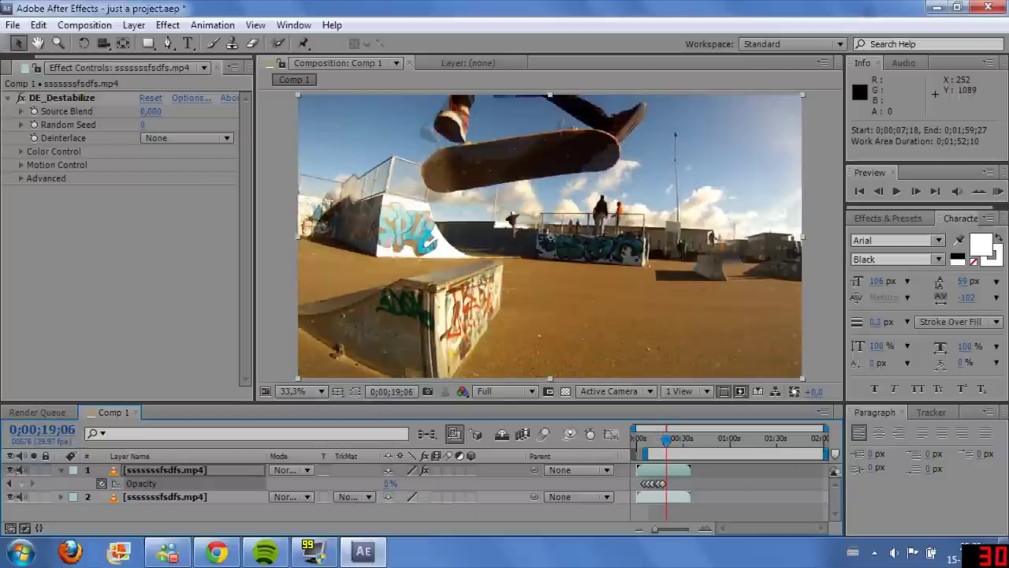
key("Page_Up")
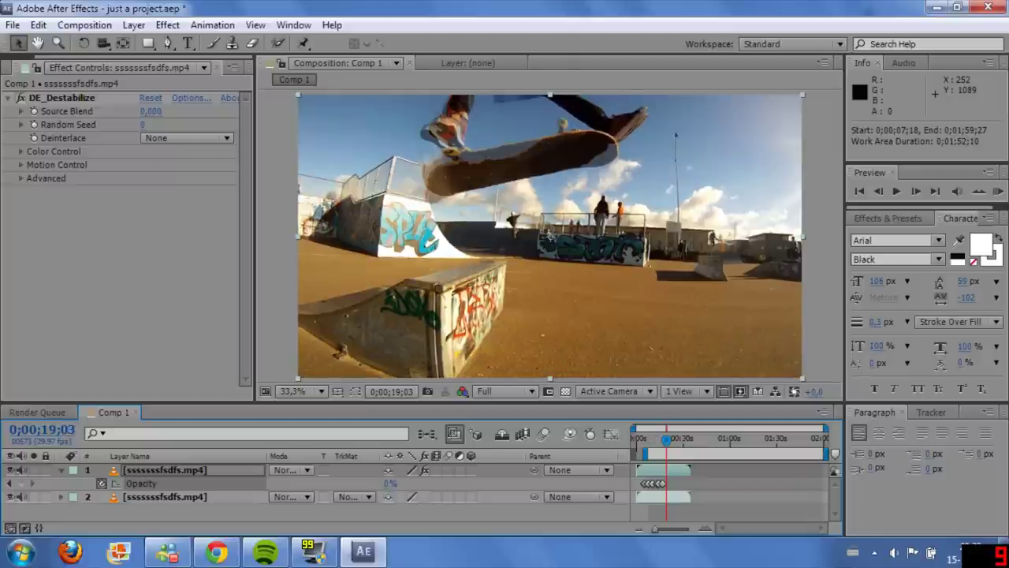
left_click(667, 446)
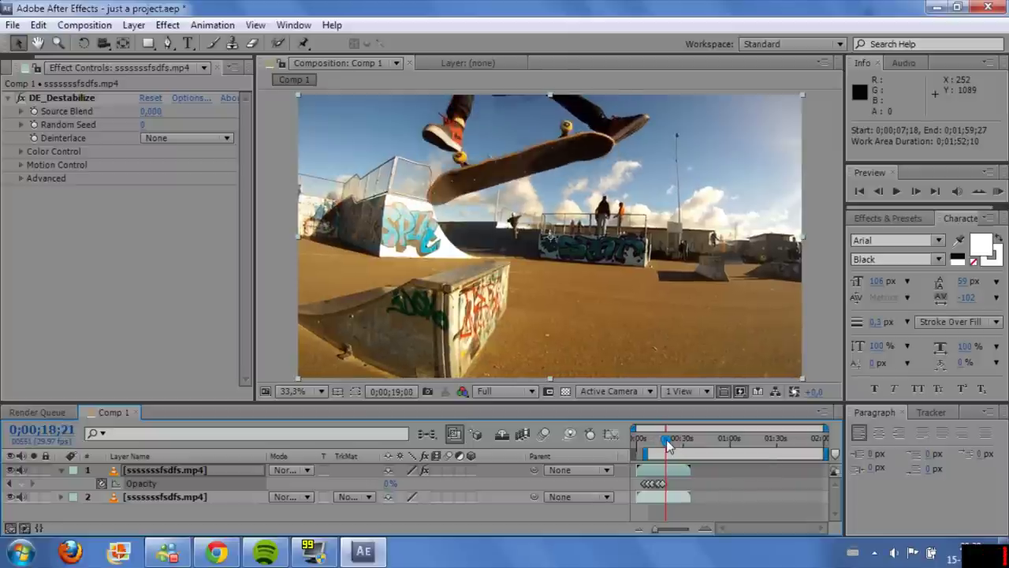
left_click_drag(667, 446, 666, 446)
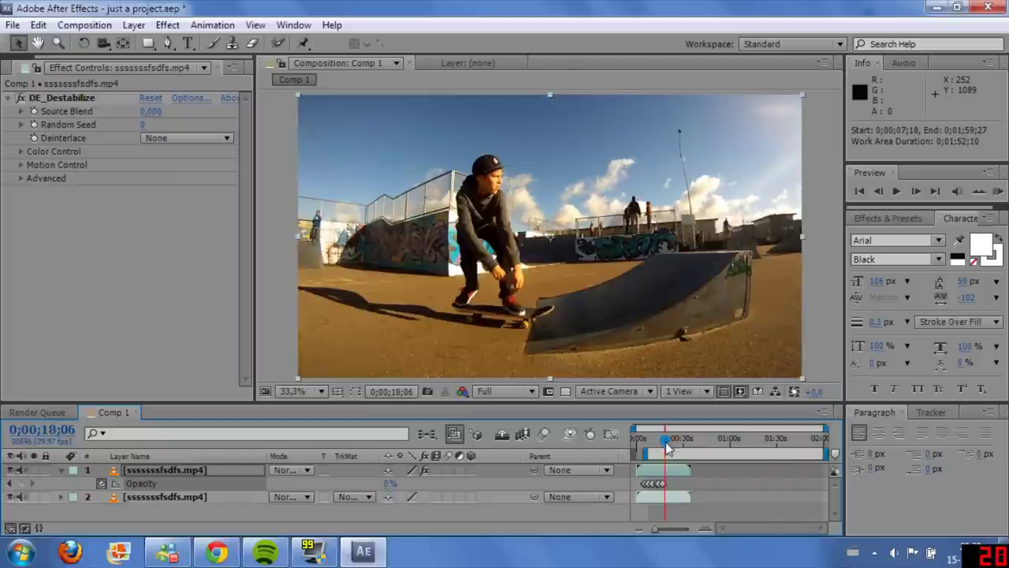
left_click(20, 483)
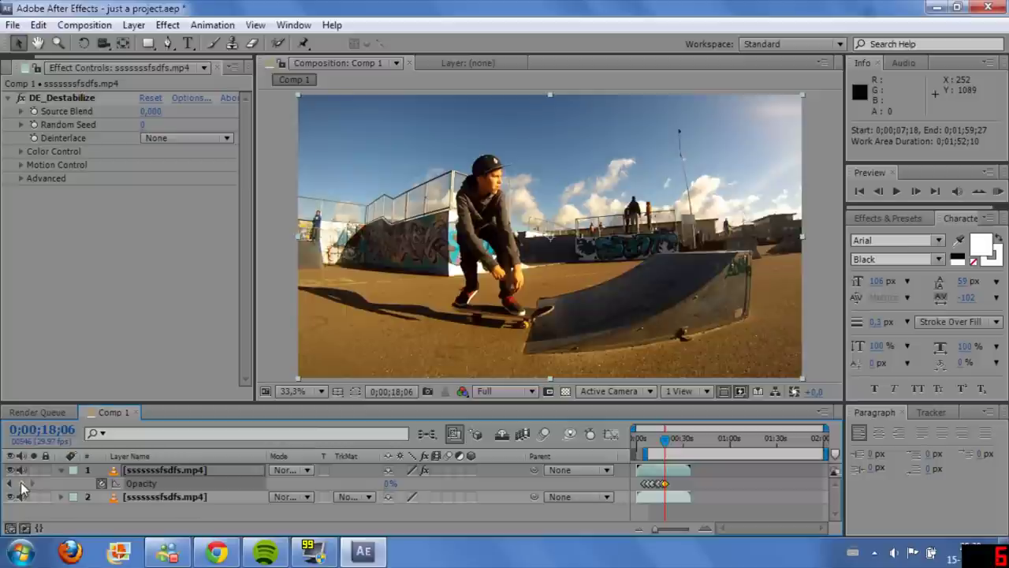
key("Page_Down")
key("Page_Down")
key("Page_Down")
key("Page_Down")
key("Page_Down")
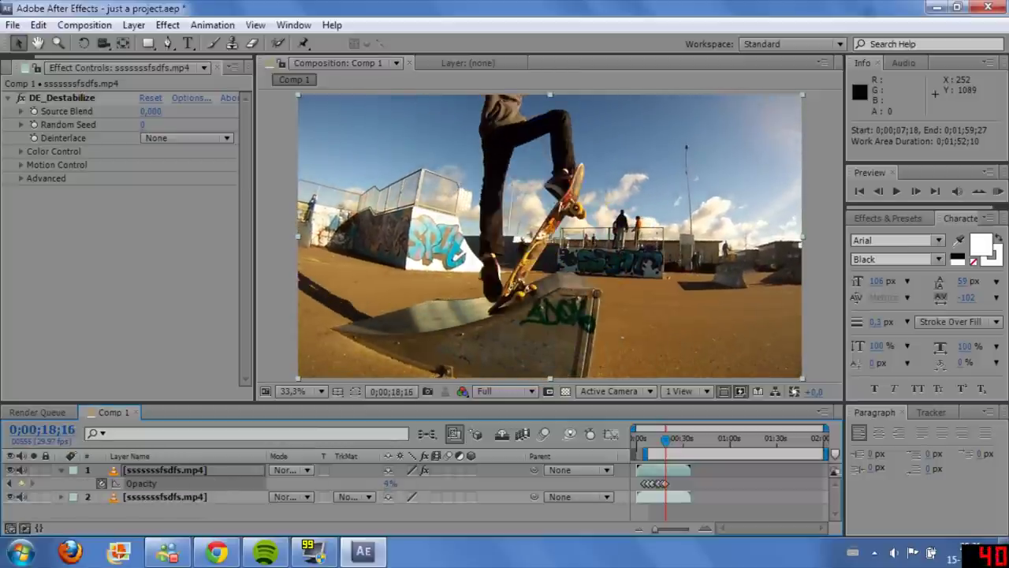
left_click_drag(389, 484, 630, 479)
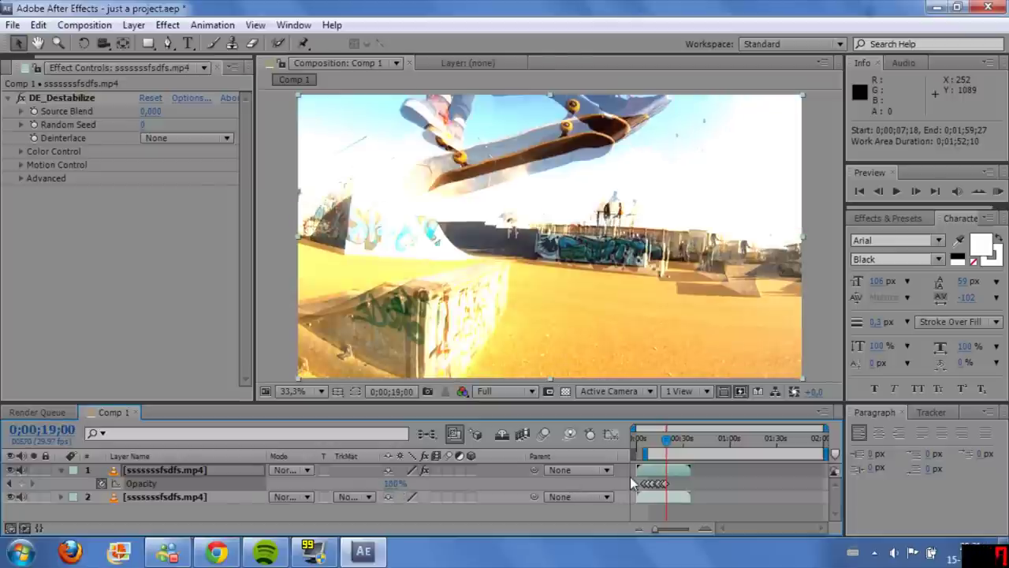
Step: Add a 100% Opacity keyframe to the upper layer at 0;00;19;21 and a 0% keyframe a few frames after it
key("Page_Down")
key("Page_Down")
key("Page_Down")
key("Page_Down")
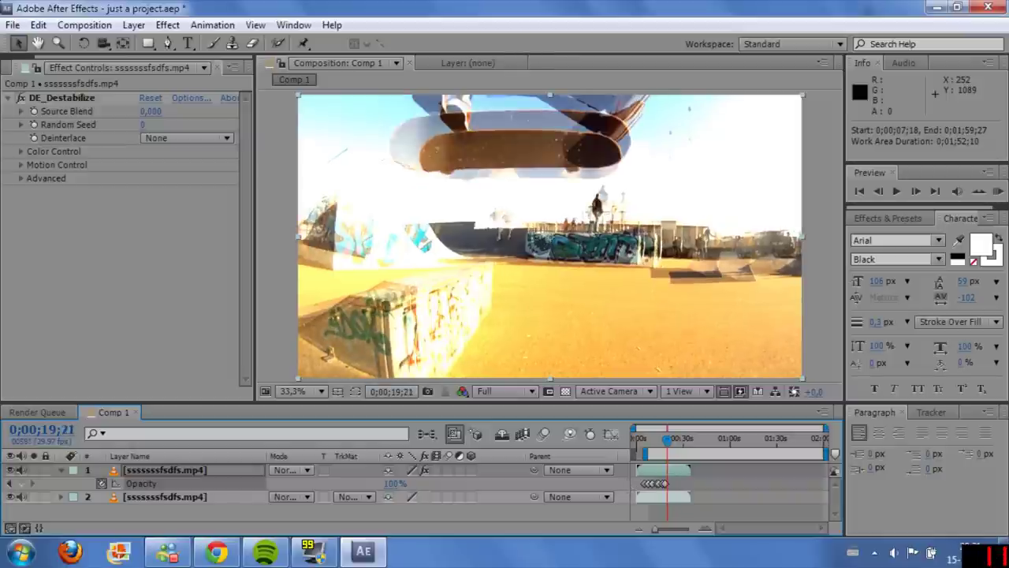
left_click(22, 484)
key("Page_Down")
key("Page_Down")
key("Page_Down")
key("Page_Down")
key("Page_Down")
key("Page_Down")
key("Page_Down")
key("Page_Down")
key("Page_Down")
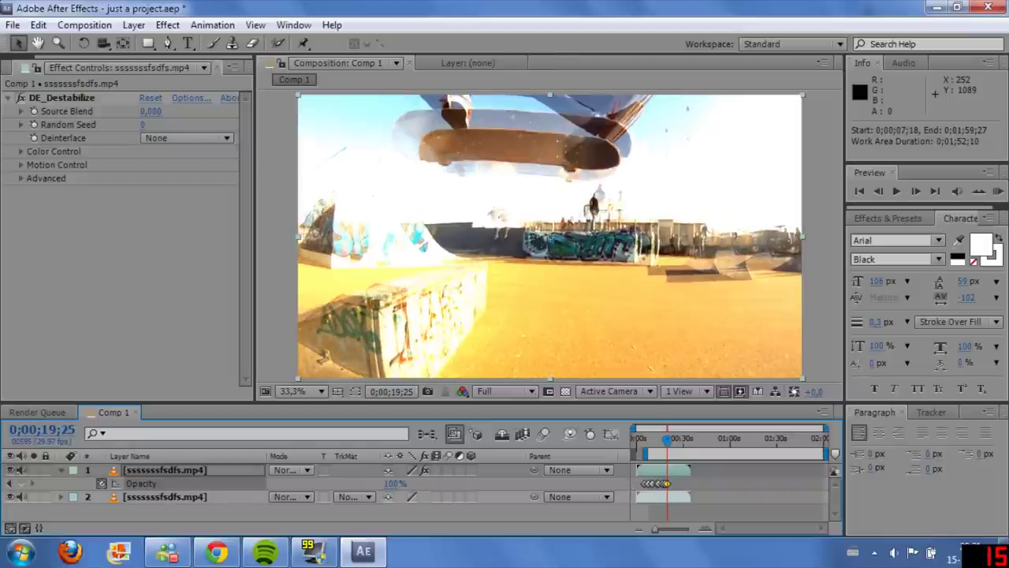
key("Page_Down")
left_click_drag(395, 483, 189, 506)
Step: Add a 100% Opacity keyframe to the upper layer at 0;00;22;07 and check the frames back to 0;00;22;02
key("Page_Down")
key("Page_Down")
key("Page_Down")
key("Page_Down")
key("Page_Down")
key("Page_Down")
key("Page_Down")
key("Page_Down")
key("Page_Down")
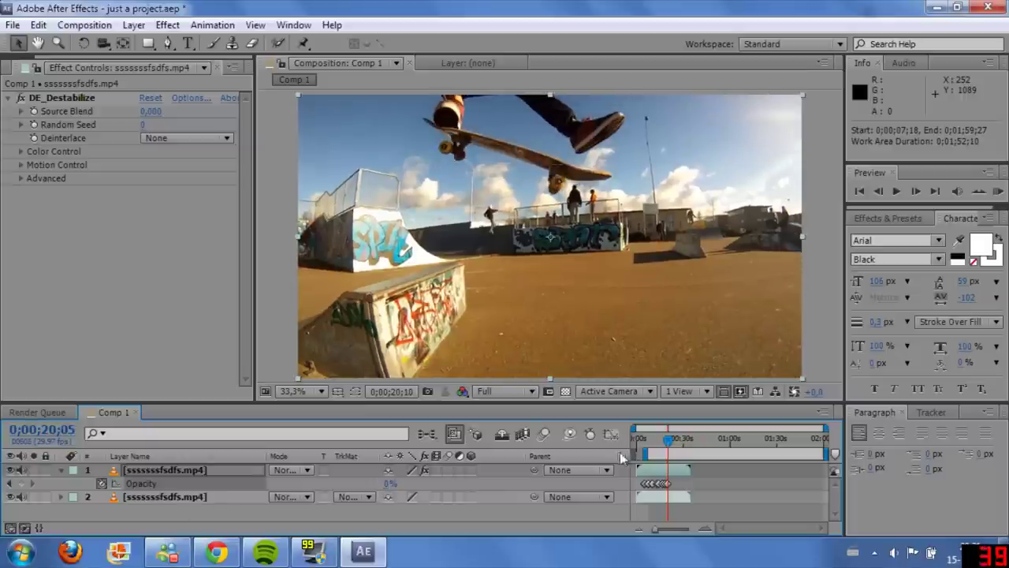
left_click_drag(669, 441, 655, 438)
left_click(23, 484)
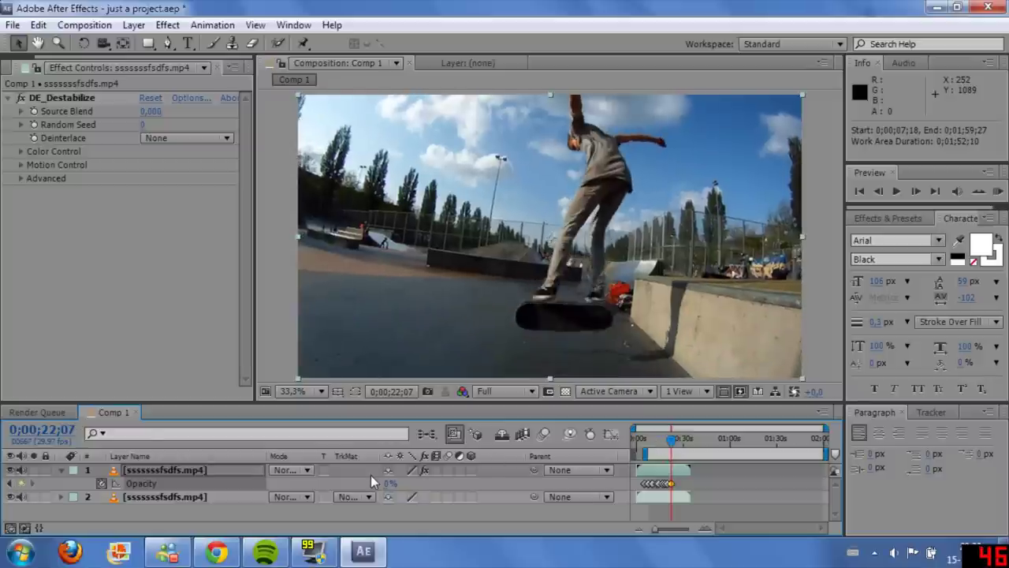
left_click_drag(390, 483, 469, 483)
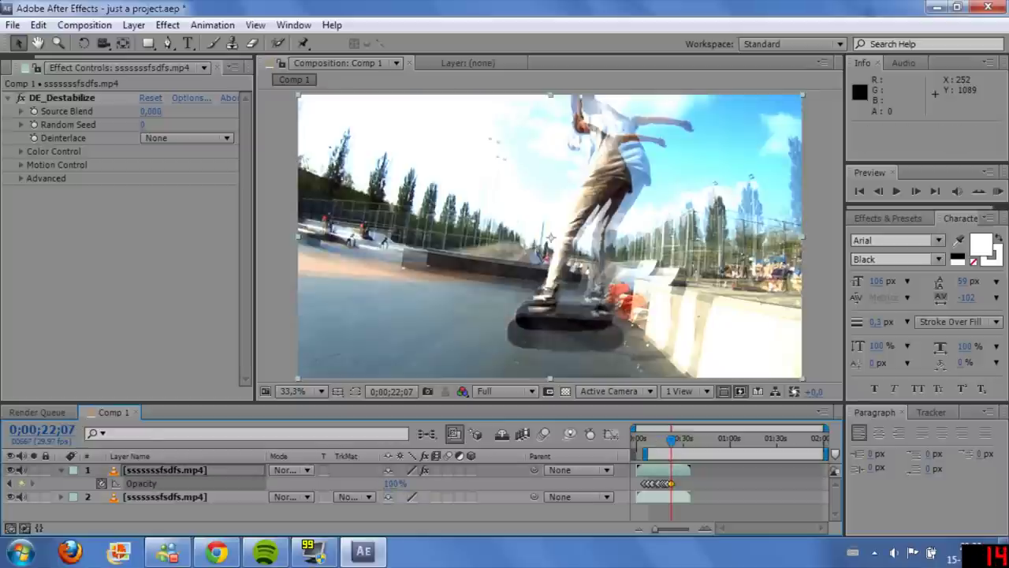
key("Page_Up")
key("Page_Up")
key("Page_Up")
key("Page_Up")
key("Page_Up")
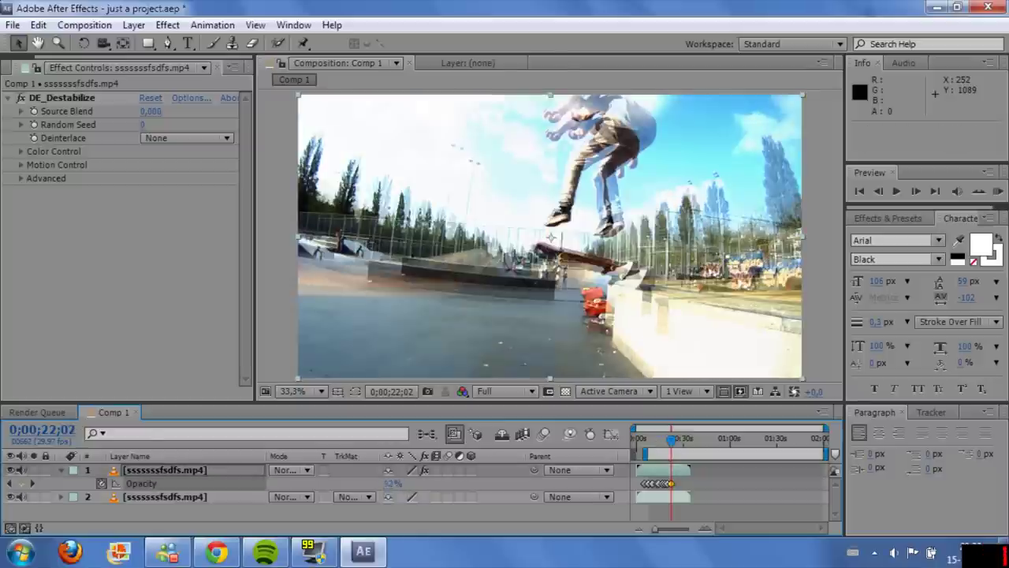
Step: Hold the upper layer's Opacity at 100% with a keyframe near 0;00;23;28 and set it to 0% at 0;00;23;29
mouse_move(673, 441)
left_mouse_down()
mouse_move(647, 446)
mouse_move(677, 446)
left_mouse_up()
left_click(20, 484)
key("Page_Down")
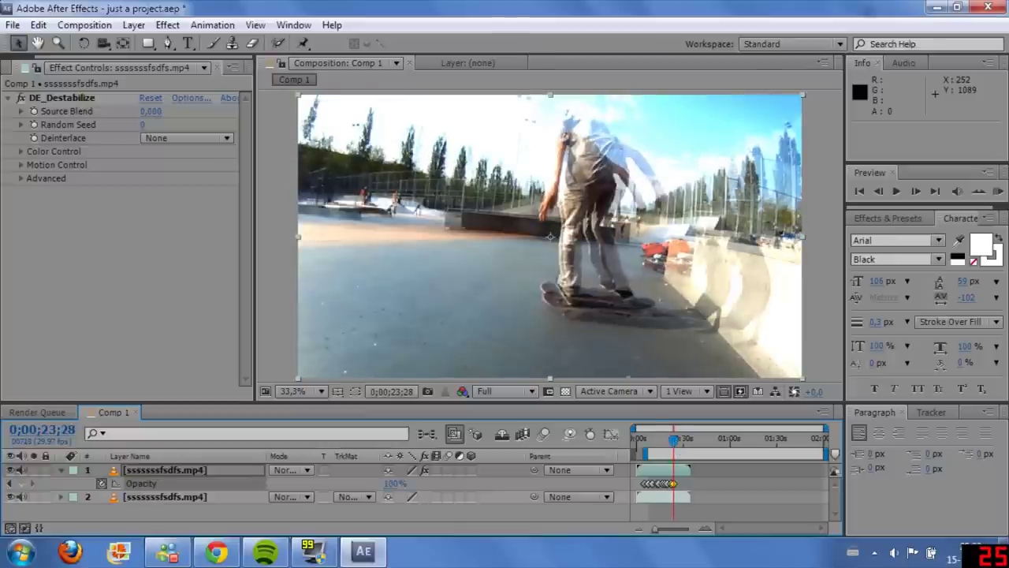
left_click_drag(395, 484, 316, 483)
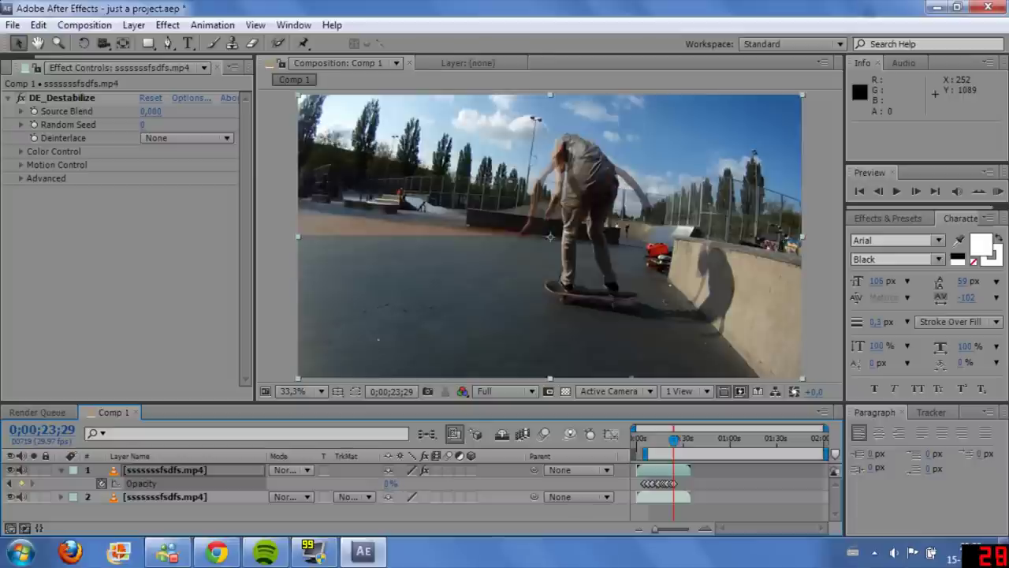
Step: Play and step through the footage following the last fade to examine where the clip ends
key("space")
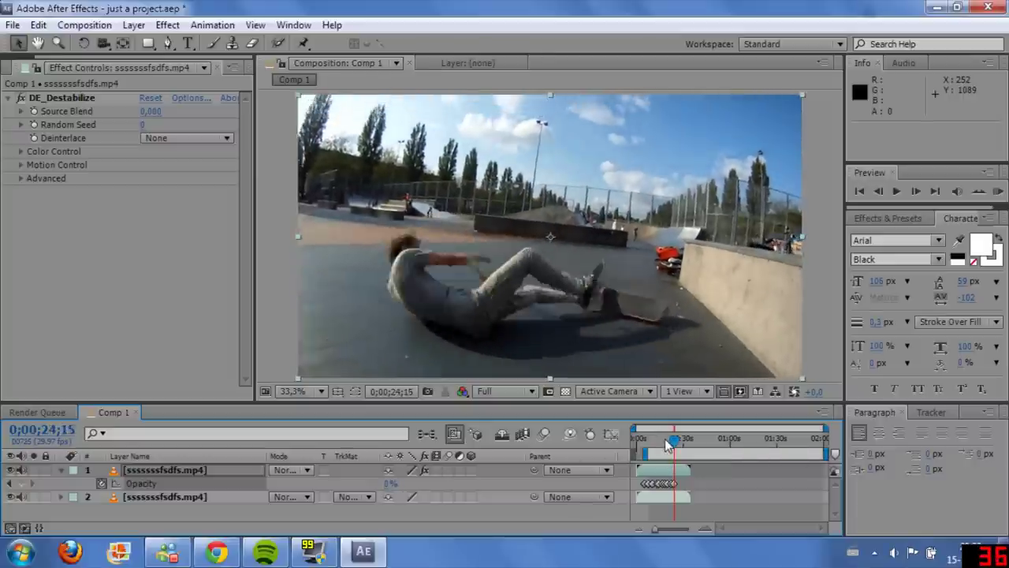
left_click(669, 444)
key("Page_Down")
key("Page_Down")
key("Page_Down")
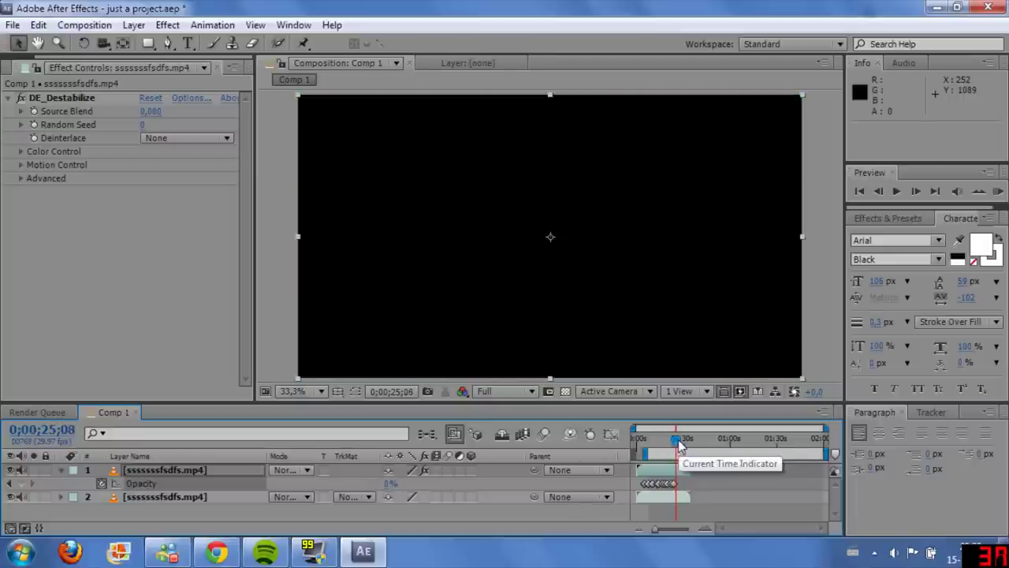
key("Page_Up")
key("Page_Up")
key("Page_Up")
key("Page_Up")
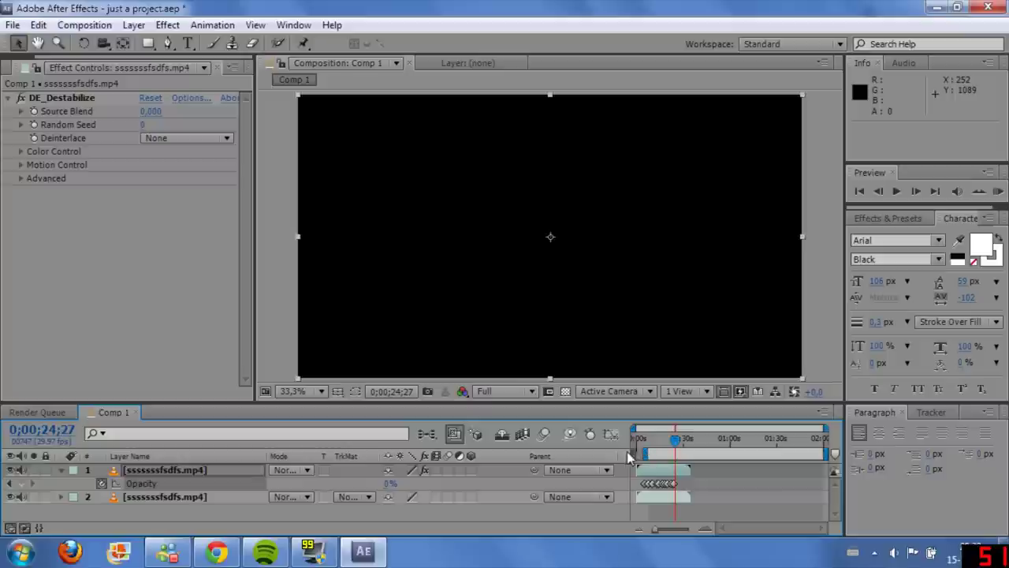
Step: Set the work area from 0;00;00;00 to 0;00;35;11 and trim the composition to it
left_click_drag(826, 454, 636, 454)
right_click(654, 453)
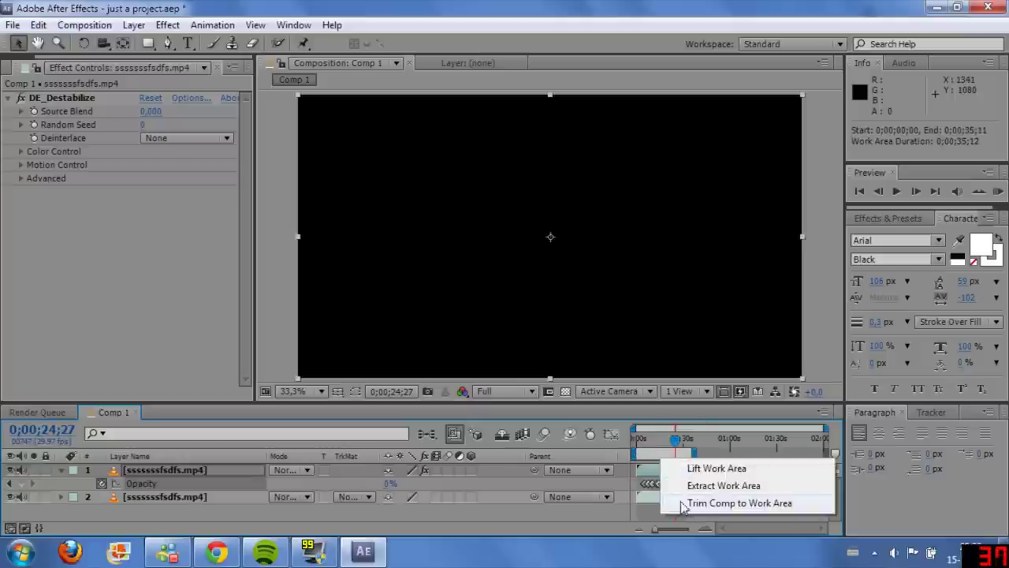
left_click(678, 502)
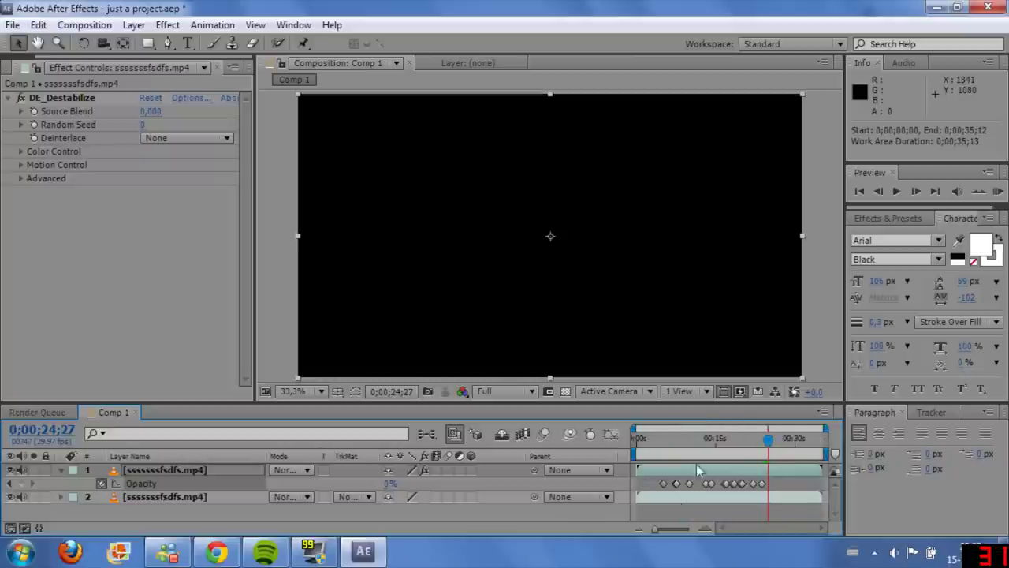
Step: RAM preview the trimmed composition from the beginning, and preview it again with the work area starting at 0;00;05;11
left_click(998, 191)
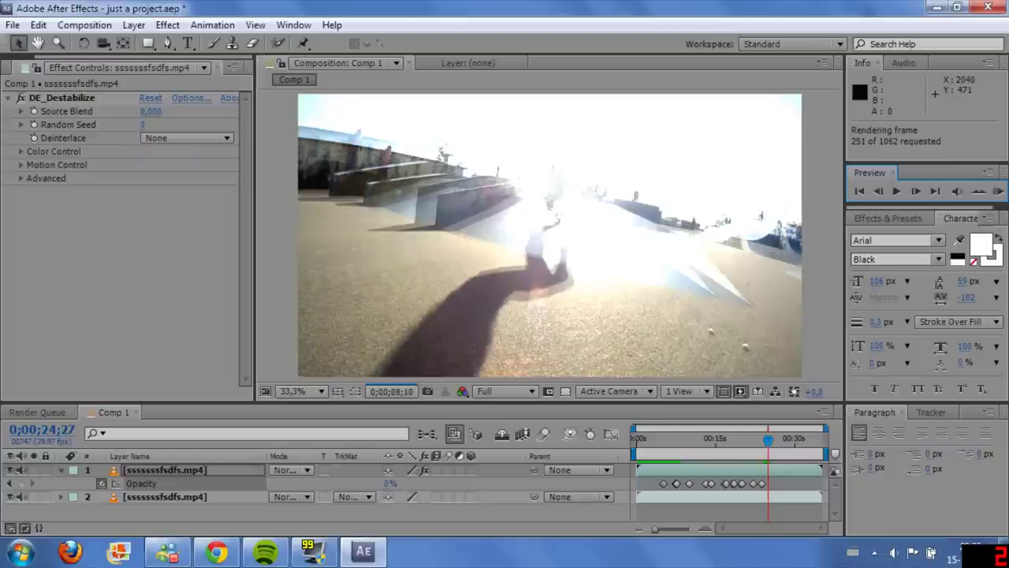
key("space")
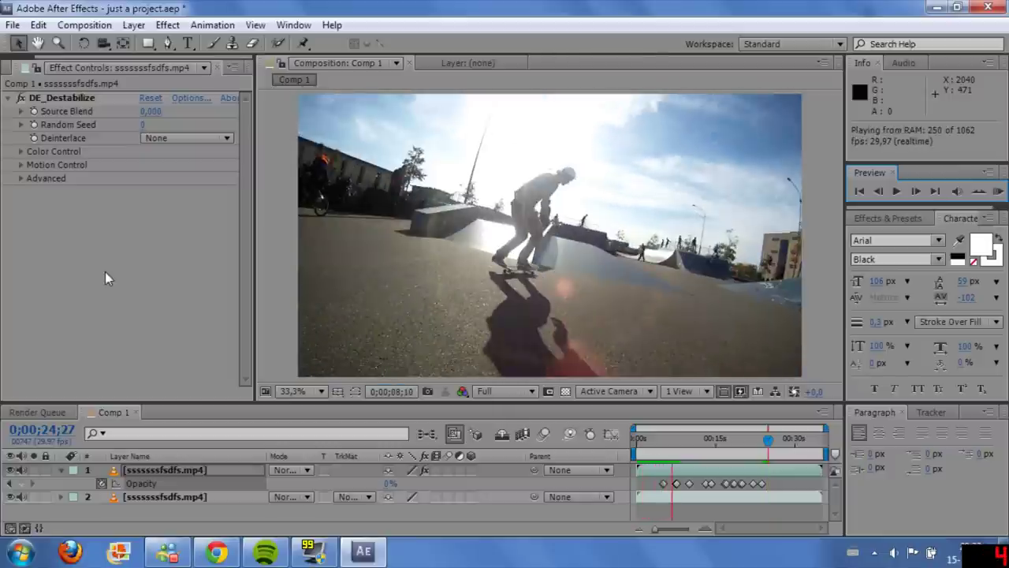
left_click_drag(781, 451, 662, 454)
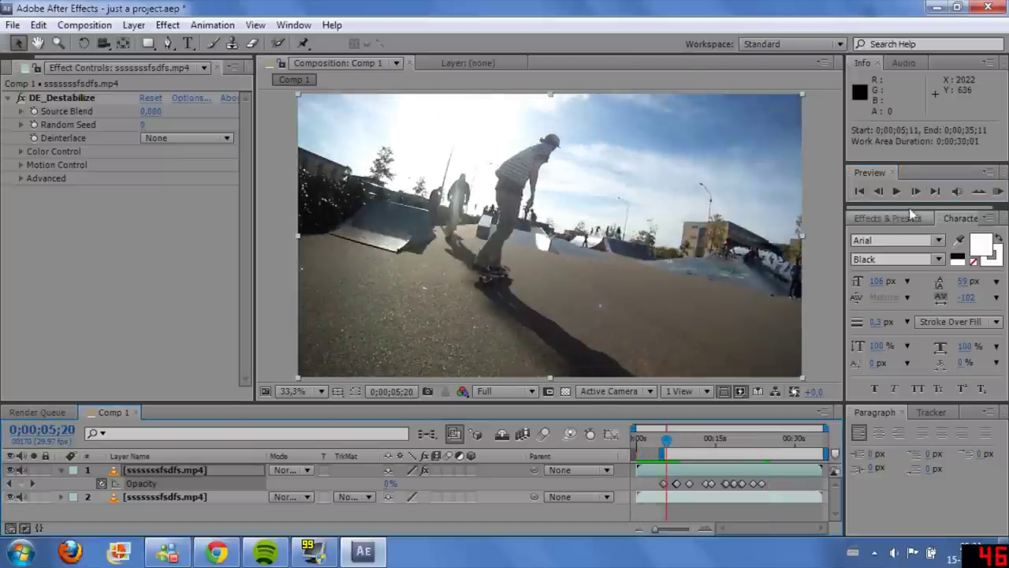
left_click(998, 191)
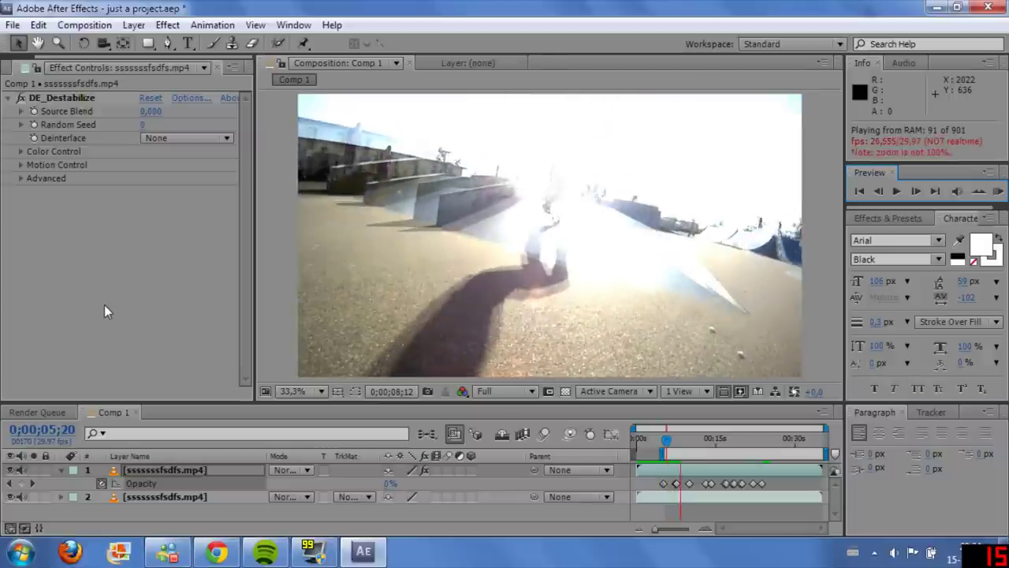
Step: Return the work area start to 0;00;00;00, scrub through the keyframed fades, and show the project's item list
left_click(683, 444)
left_click_drag(684, 445, 719, 442)
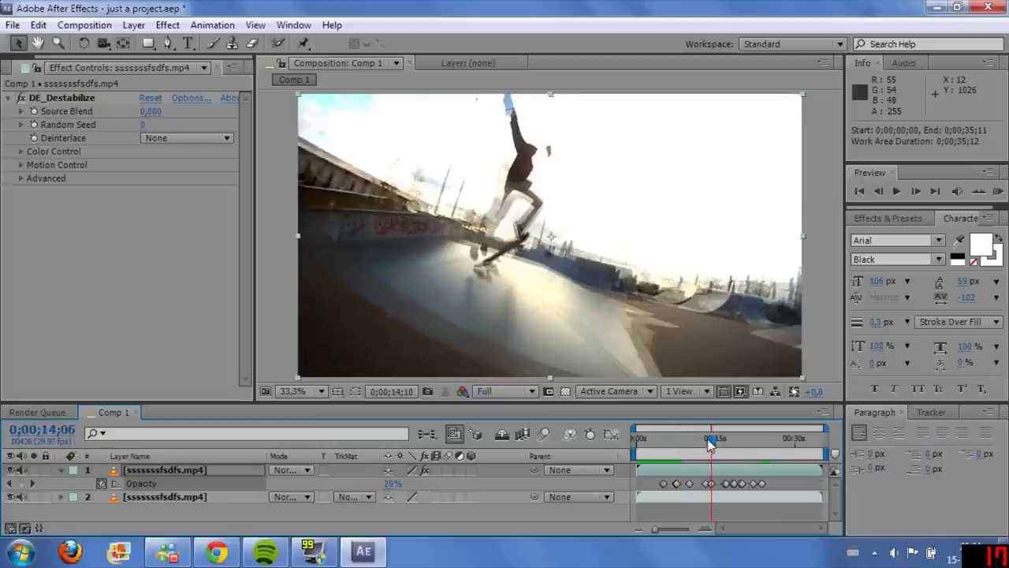
mouse_move(678, 436)
left_mouse_down()
mouse_move(660, 444)
mouse_move(675, 441)
left_mouse_up()
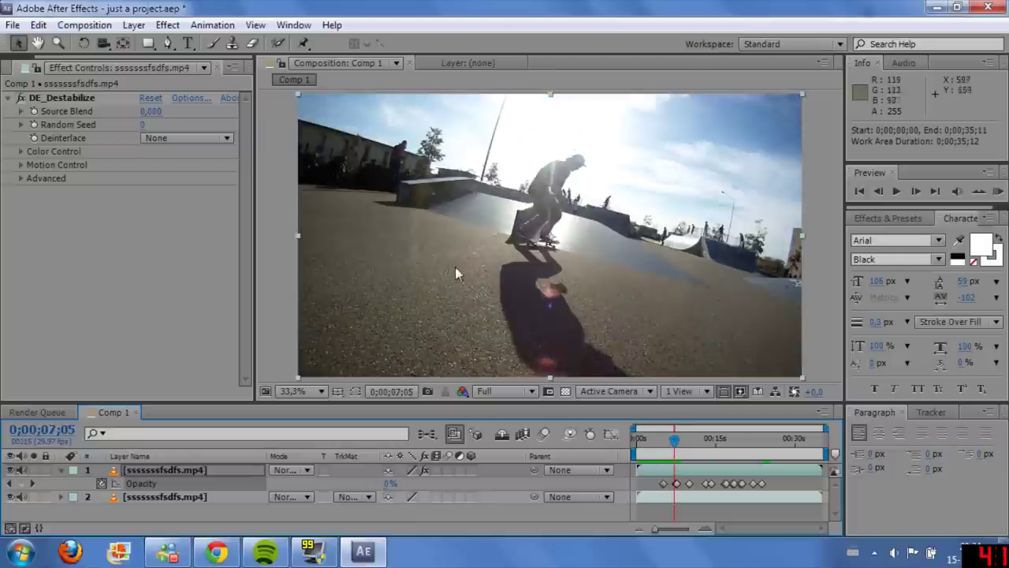
left_click(23, 68)
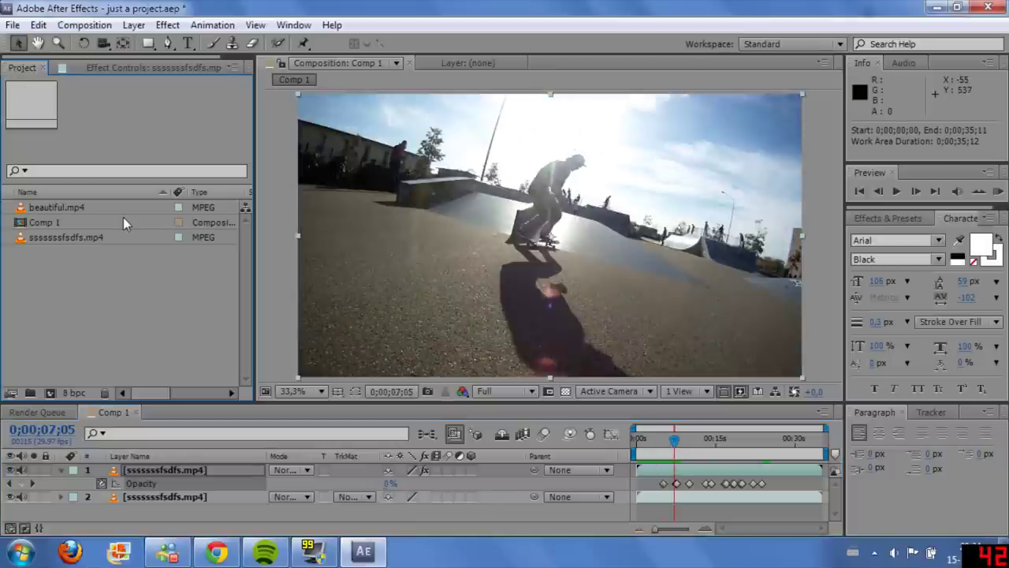
Step: Add Comp 1 to the render queue and choose the "best?" output module for it
left_click(83, 223)
left_click(84, 24)
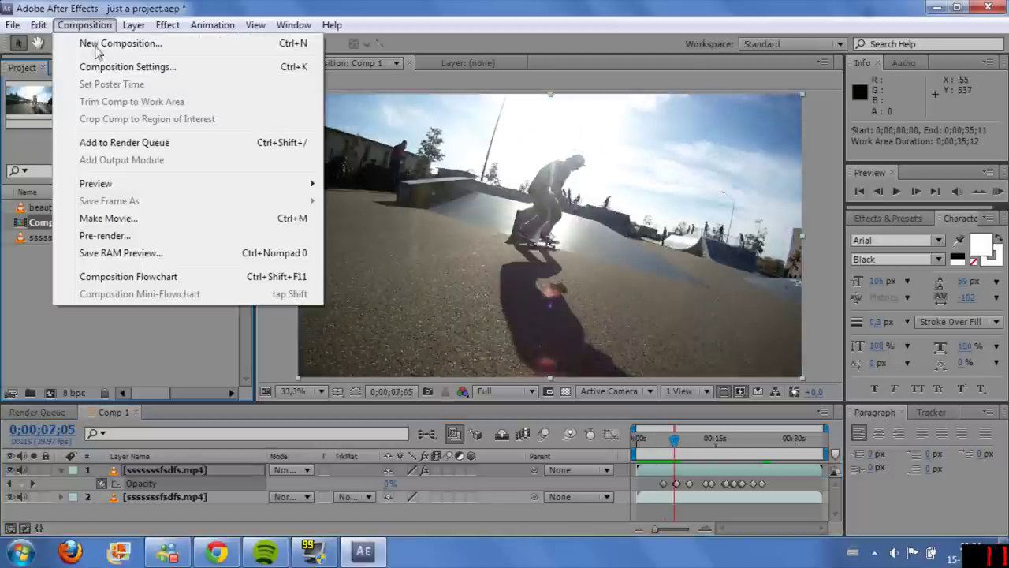
left_click(136, 144)
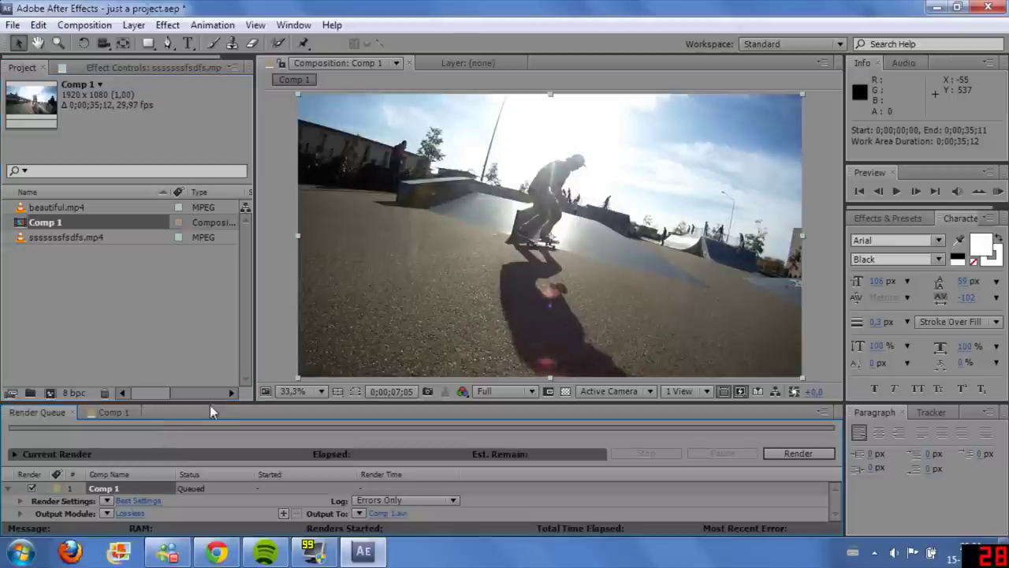
left_click_drag(216, 402, 216, 307)
left_click(105, 418)
left_click(155, 199)
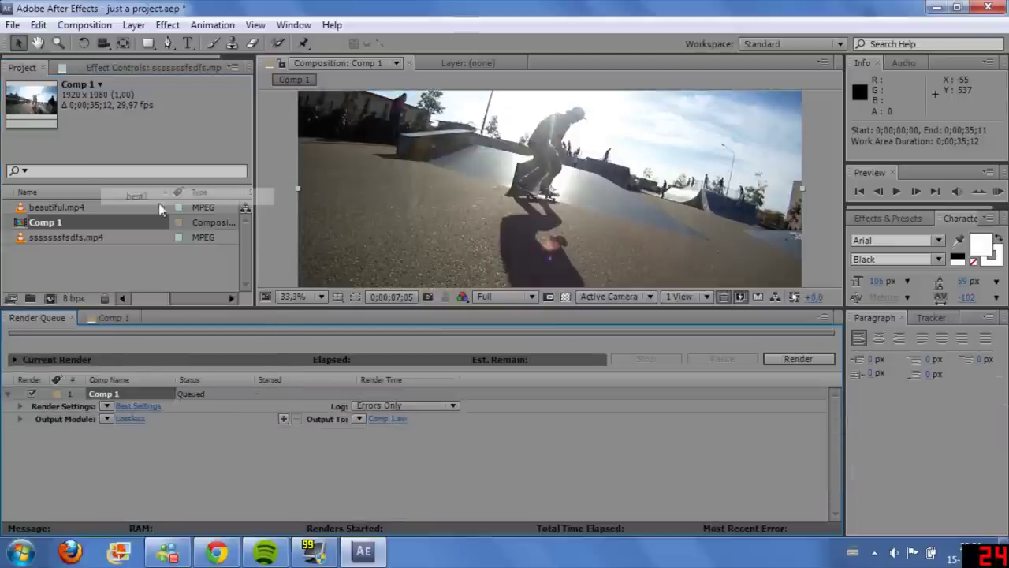
Step: Name the output file dhjdfjkkgfjdhshsdhfsaber.mp4 on the desktop and render the queued composition
left_click(391, 418)
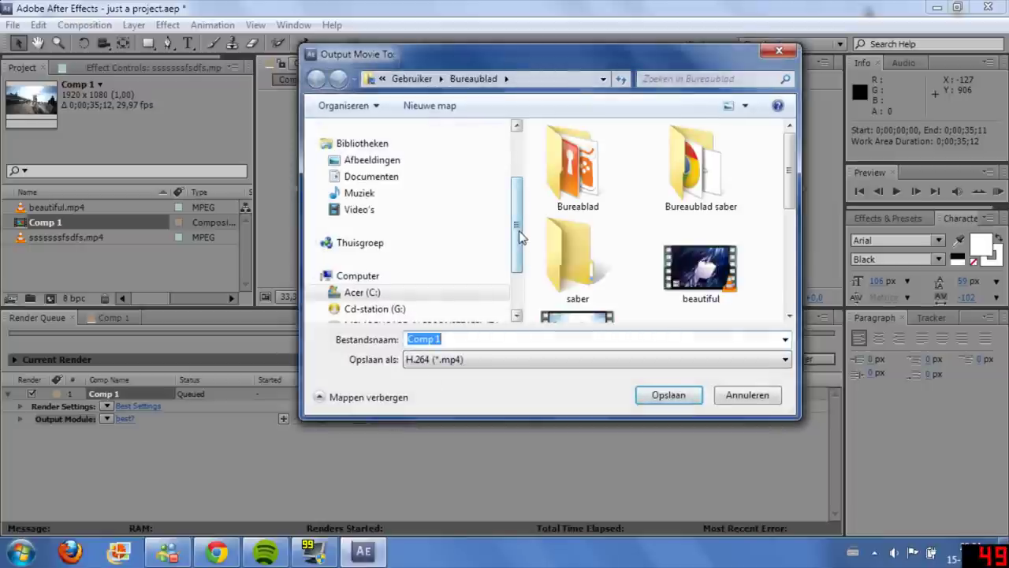
type("dhjdfjkkgfjdhs")
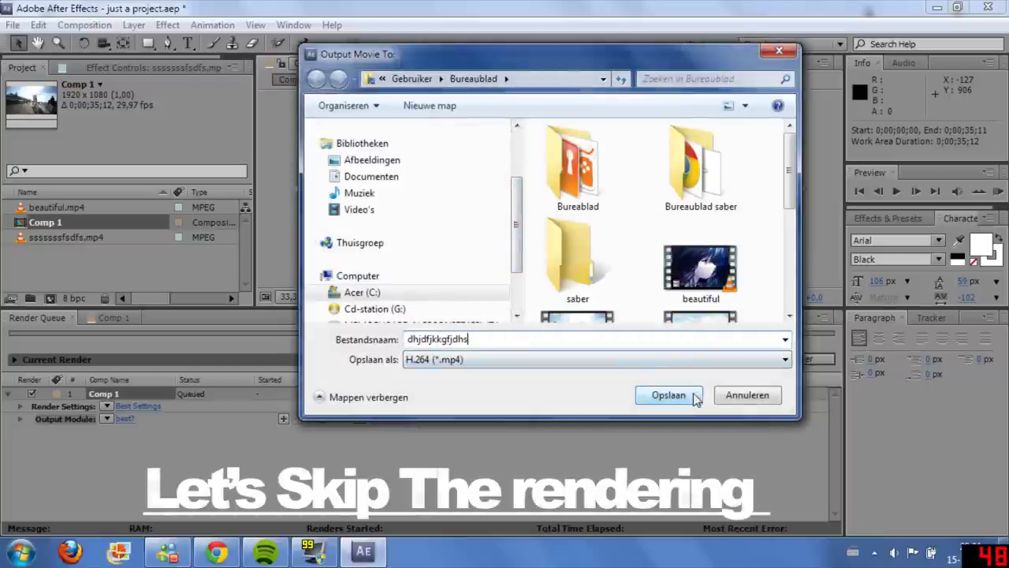
type("hsdhfsaber")
left_click(652, 393)
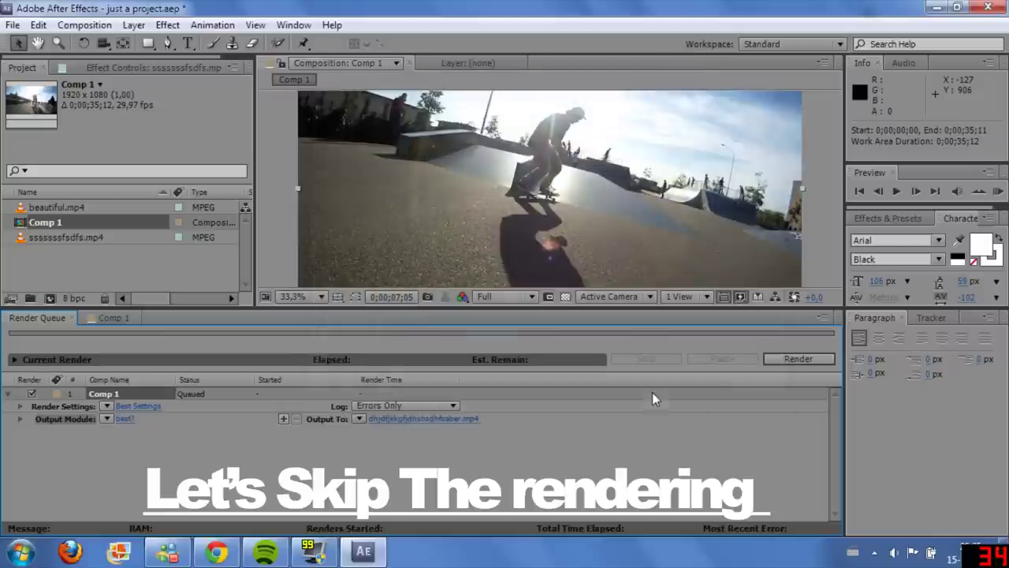
left_click(797, 357)
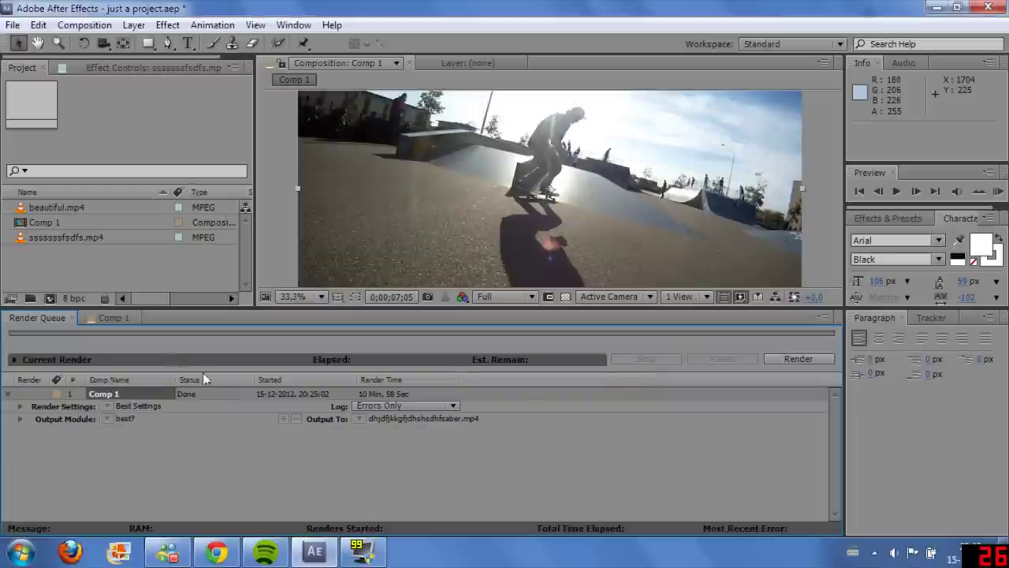
Step: Close Comp 1 and delete it from the project together with sssssssfsdfs.mp4
left_click(113, 317)
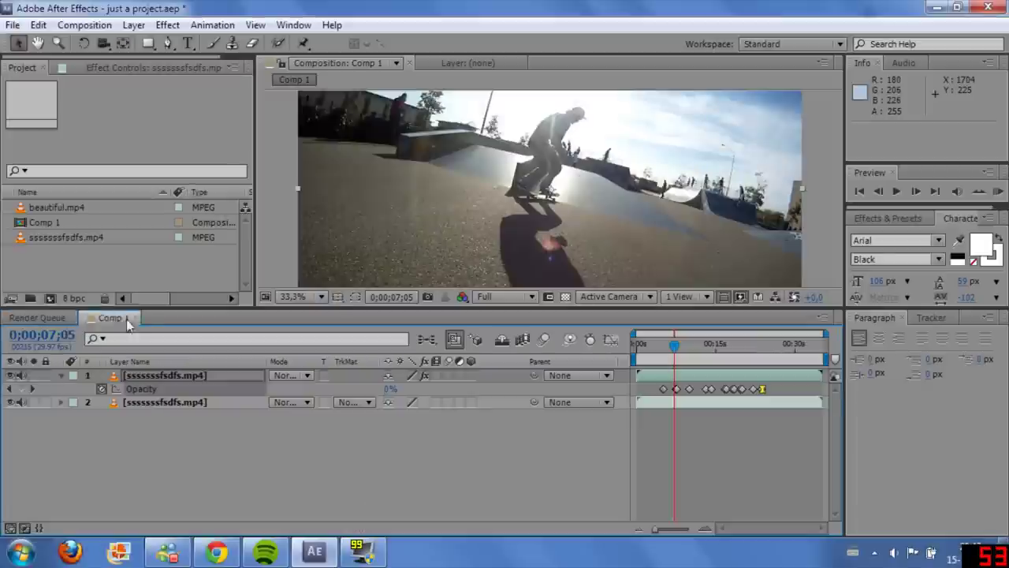
left_click(140, 317)
left_click_drag(85, 261, 87, 220)
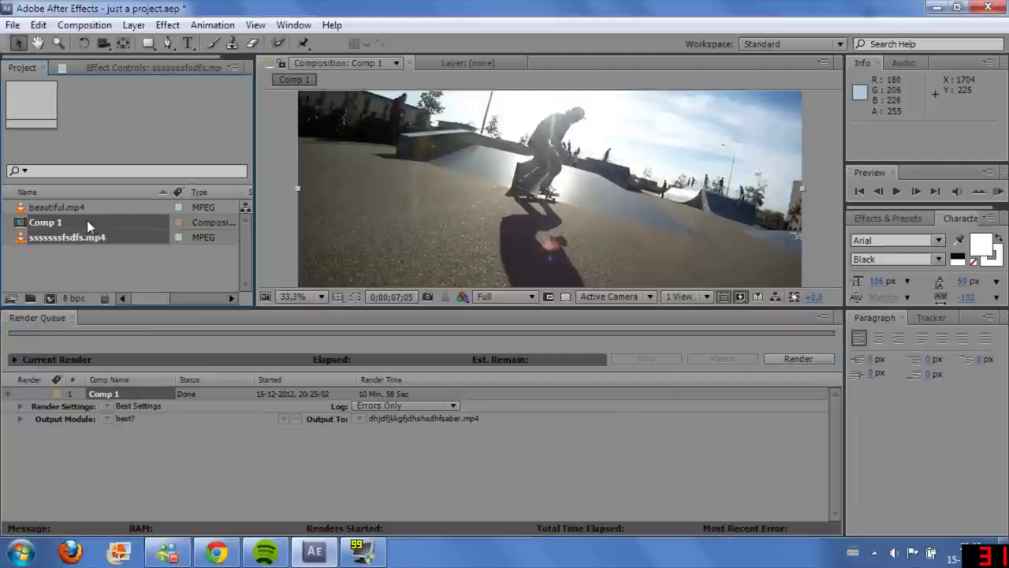
key("Delete")
left_click(585, 293)
Step: Create a new 1920 x 1080 composition and import the rendered dhjdfjkkgfjdhshsdhfsaber.mp4 from the desktop
left_click(101, 25)
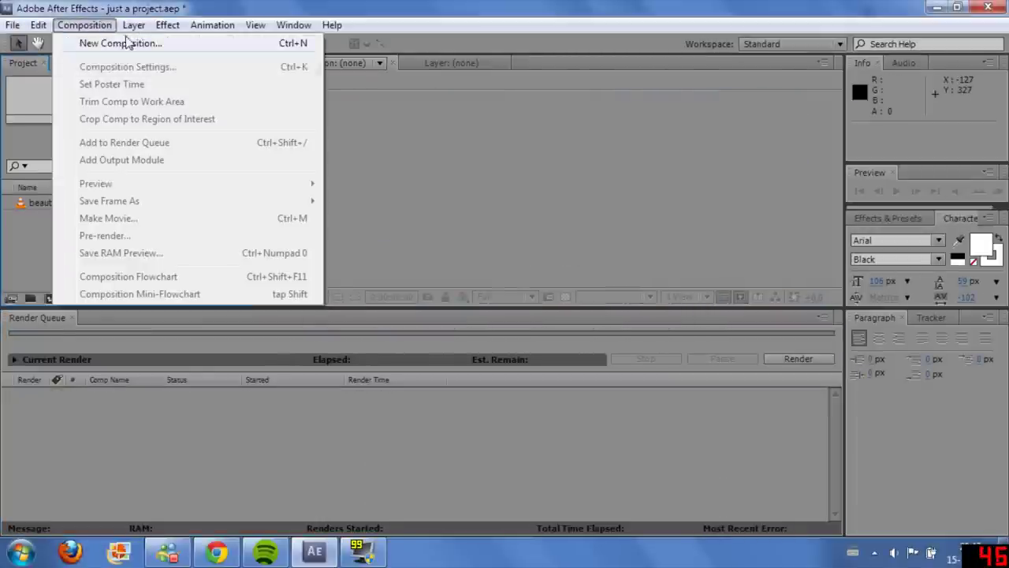
left_click(65, 41)
left_click(584, 426)
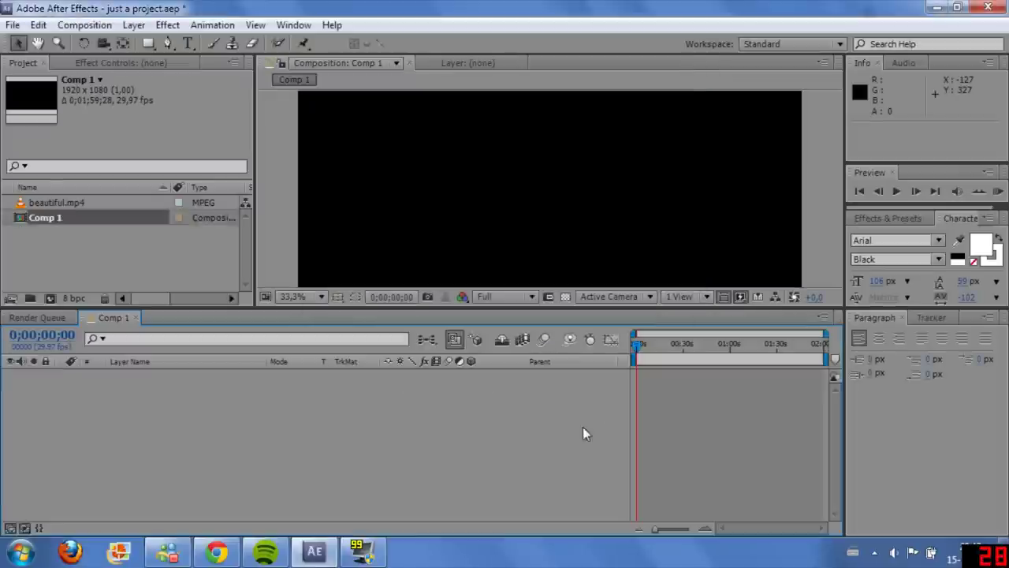
left_click(1004, 547)
left_click_drag(52, 334, 184, 435)
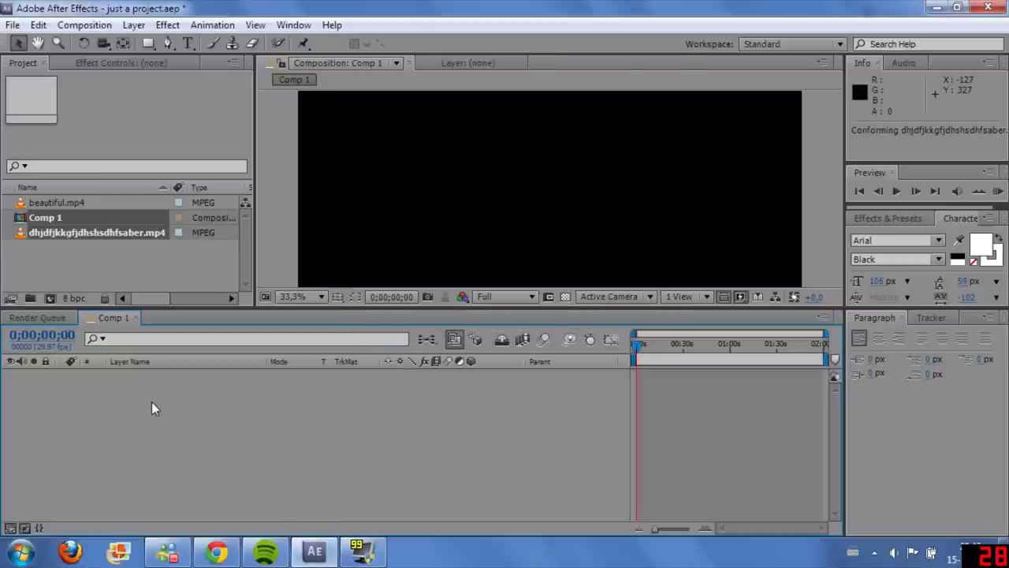
Step: Add beautiful.mp4 and the rendered clip to Comp 1, with beautiful.mp4 as the lower layer and its video hidden
left_click(115, 202)
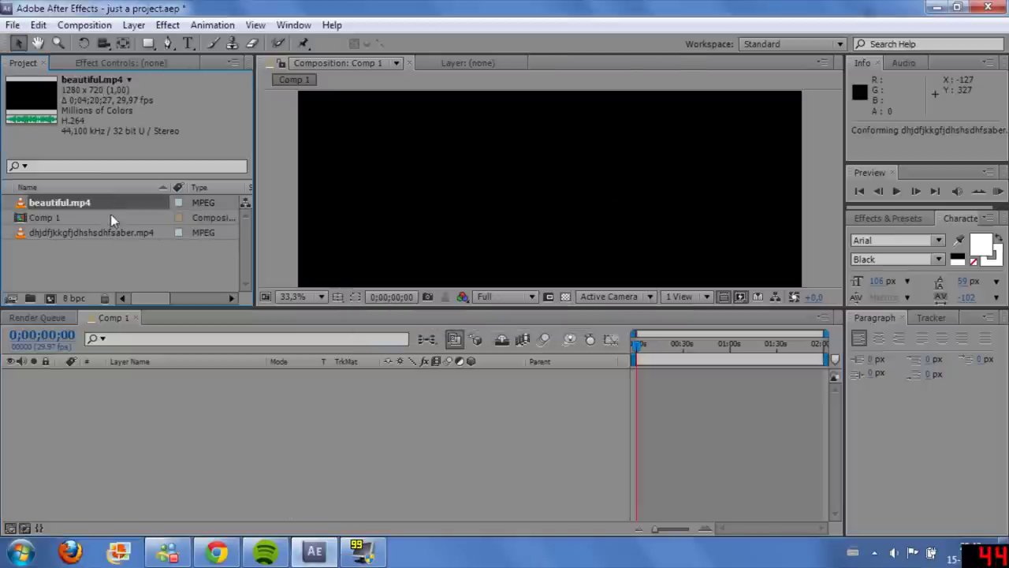
left_click(96, 231, "ctrl")
left_click_drag(118, 308, 146, 418)
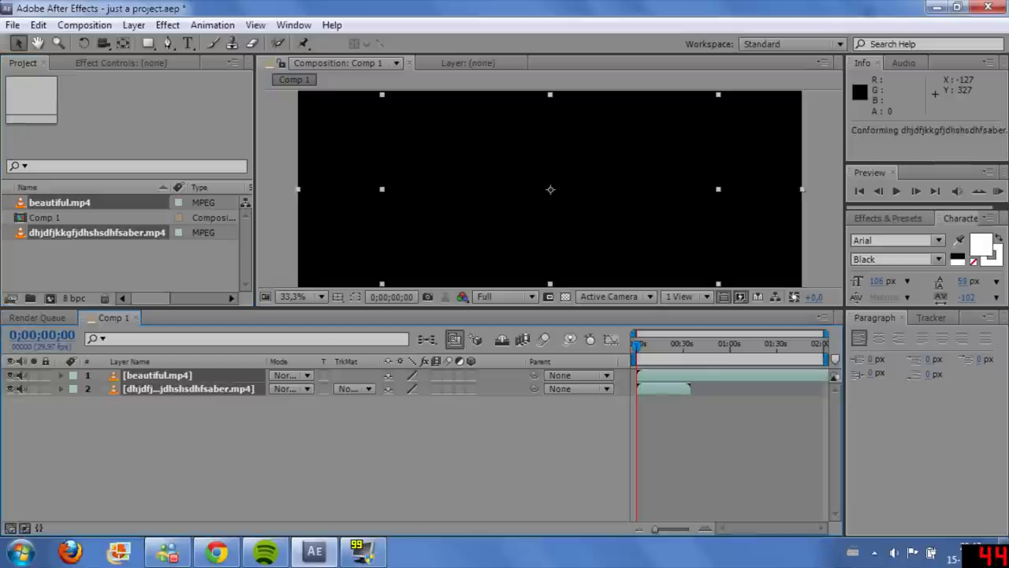
right_click(540, 187)
left_click(270, 411)
left_click_drag(158, 376, 165, 410)
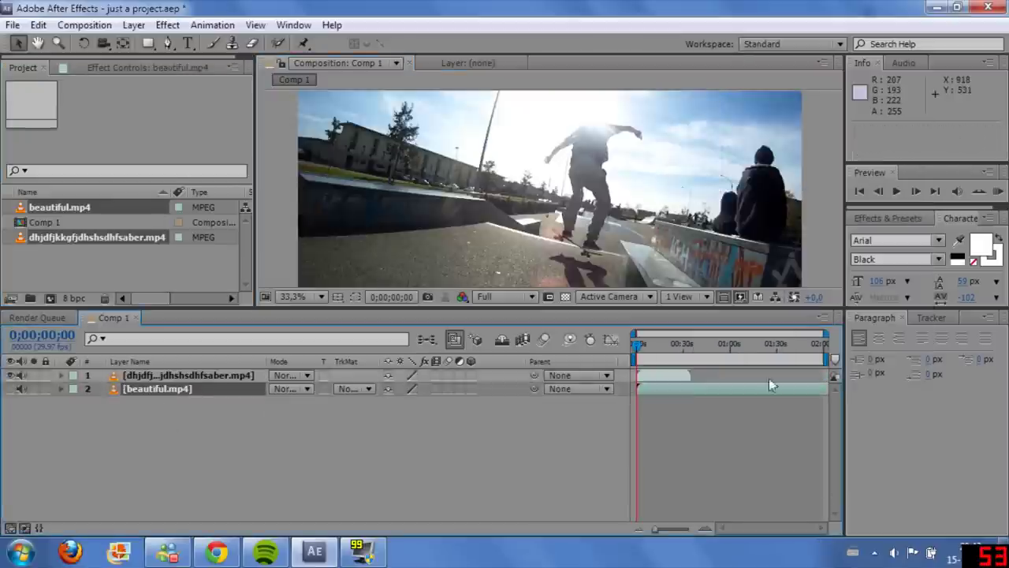
Step: Trim the start of the beautiful.mp4 layer near 0;01;10;11 and display its audio waveform
left_click_drag(745, 355, 746, 347)
left_click_drag(650, 391, 735, 392)
left_click(706, 525)
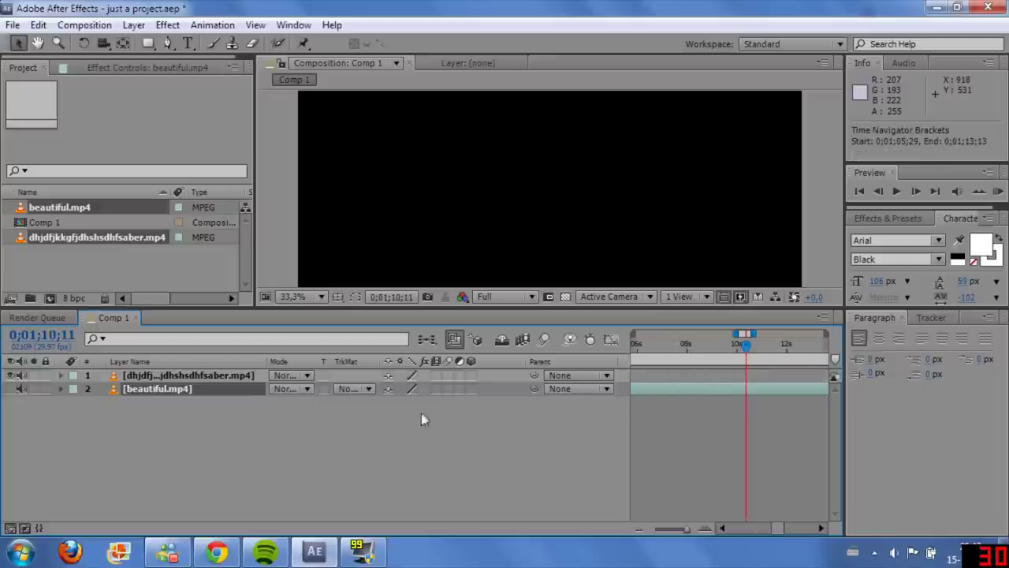
left_click(61, 389)
left_click(75, 416)
left_click(88, 443)
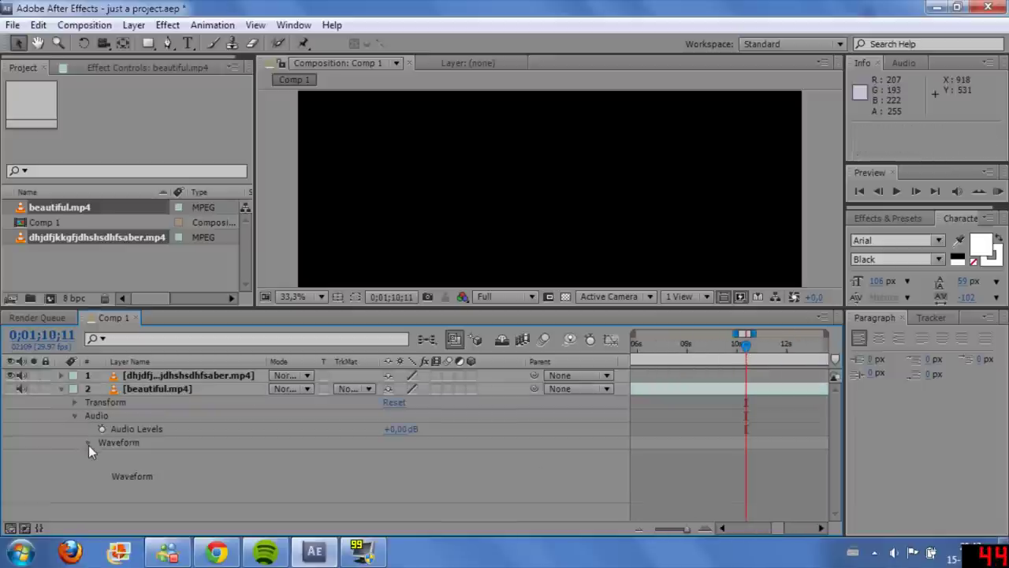
Step: Locate the music's onset on the waveform at 0;01;10;17 and move the trimmed beautiful.mp4 layer to start at 0;00;19;13
left_click_drag(749, 348, 754, 345)
left_click(706, 526)
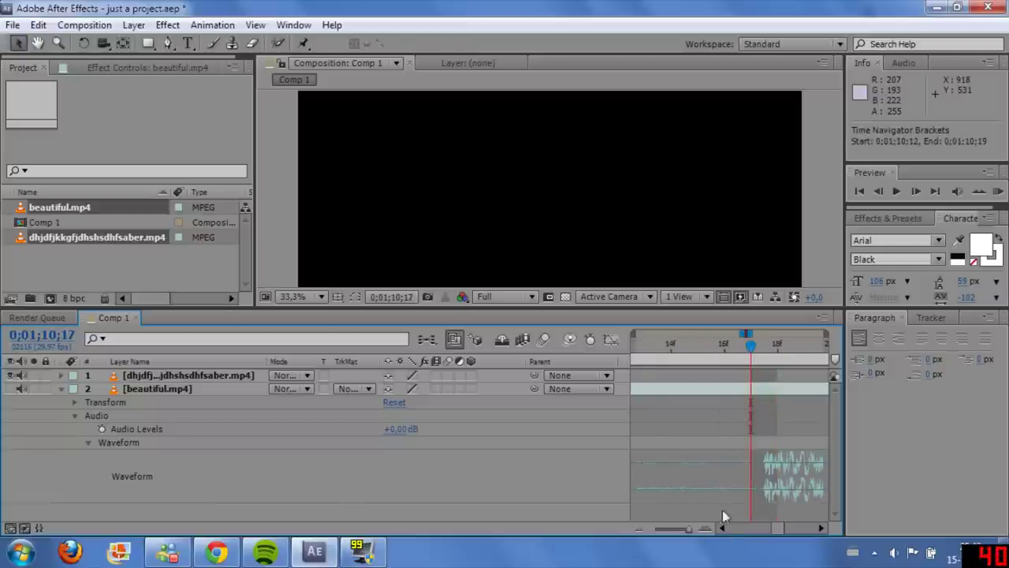
left_click_drag(687, 532, 628, 536)
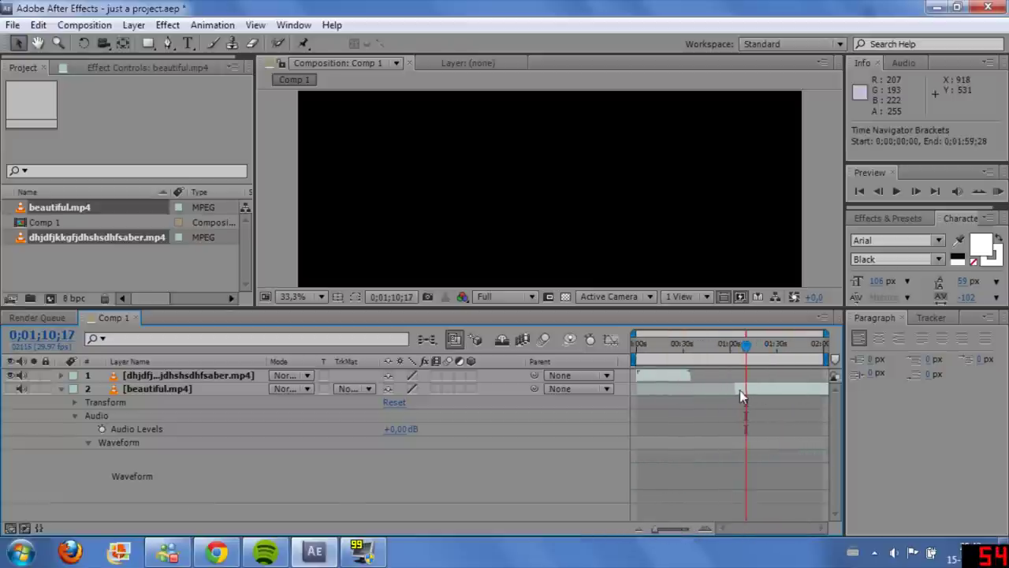
mouse_move(736, 389)
left_mouse_down()
mouse_move(746, 389)
mouse_move(672, 387)
left_mouse_up()
Step: Play and step through the skate footage to set the current time on the trick at 0;00;07;16
left_click(653, 345)
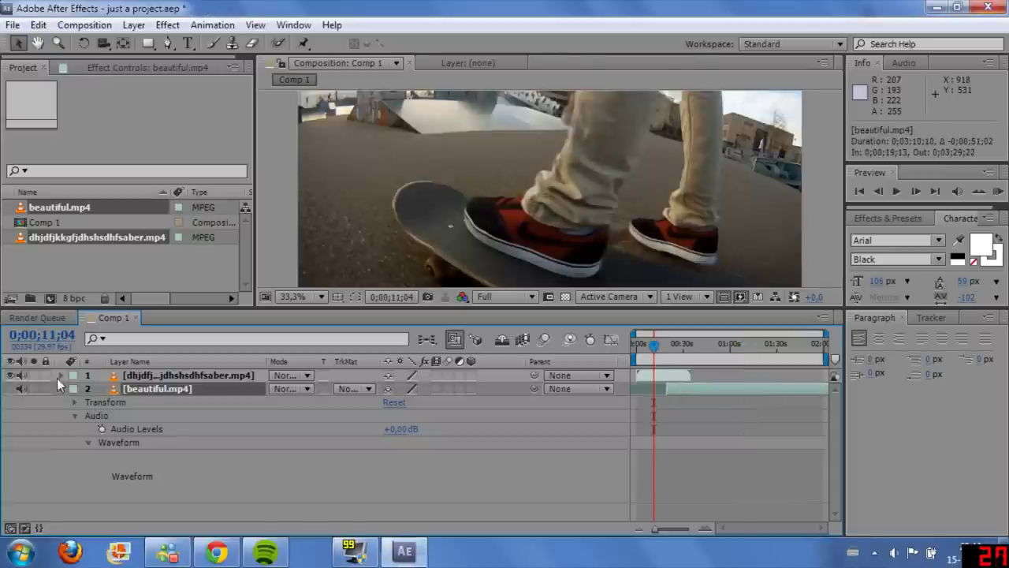
left_click_drag(659, 356, 645, 351)
key("space")
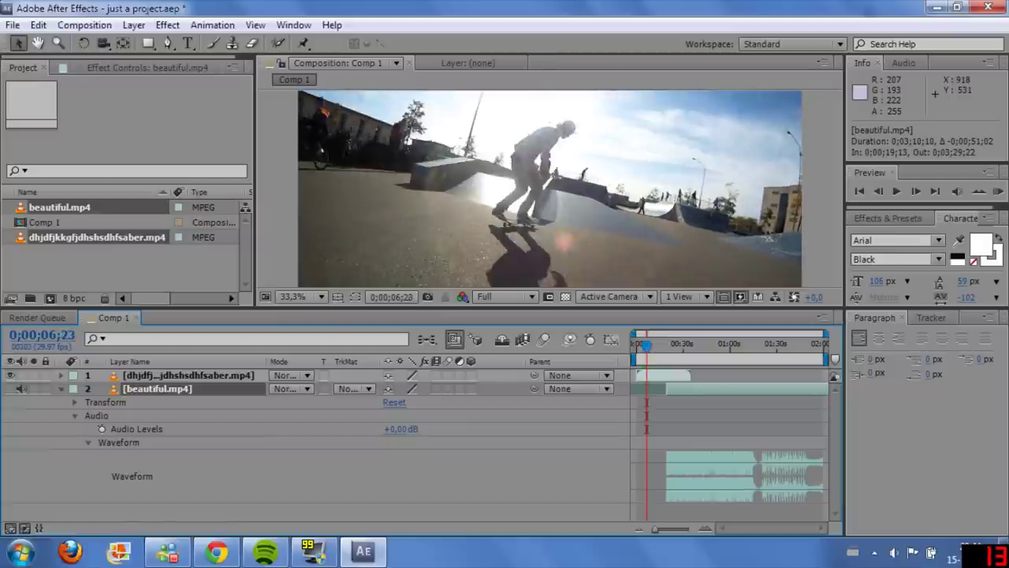
key("Page_Down")
key("Page_Down")
key("Page_Up")
key("Page_Up")
key("Page_Down")
key("Page_Down")
key("Page_Down")
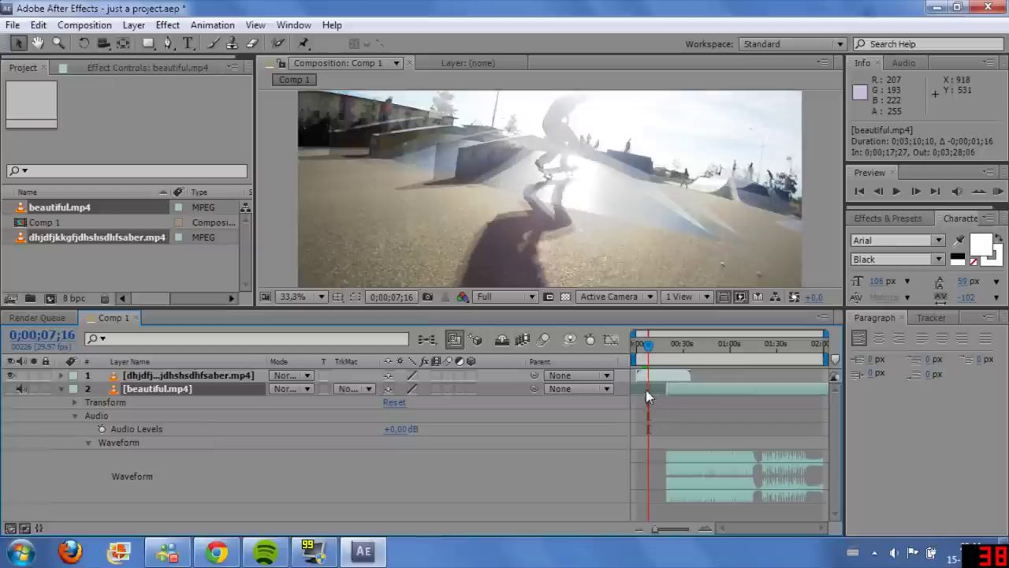
Step: Slide beautiful.mp4 so its beat starts at 0;00;07;16, and extend the layer's in point back to 0;00;00;00
left_click_drag(705, 385, 678, 388)
left_click(706, 526)
left_click_drag(688, 529, 681, 529)
left_click_drag(687, 389, 636, 389)
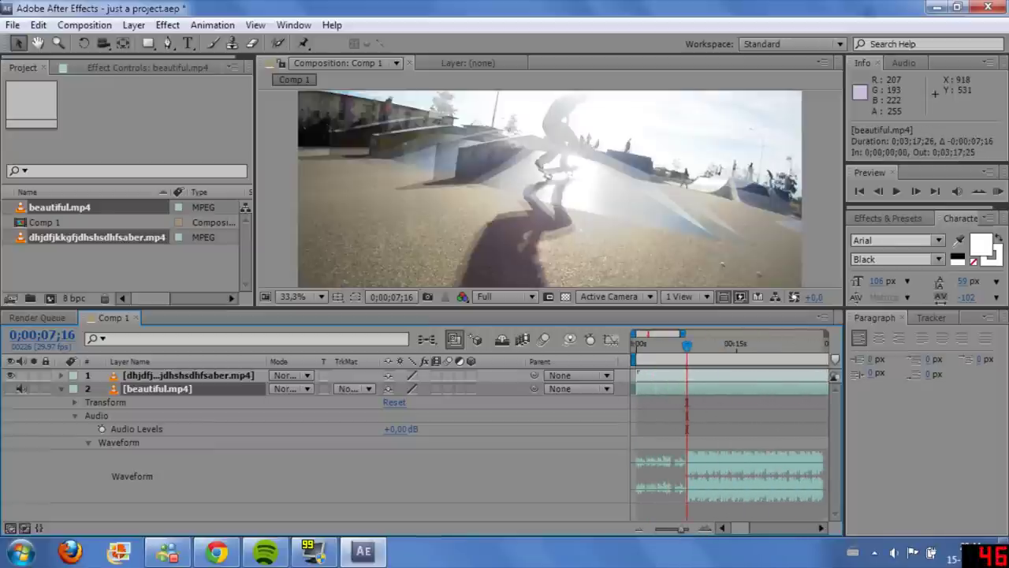
Step: Try a -48 dB Audio Levels keyframe at the start of beautiful.mp4, remove it, and reset the level to 0 dB
key("Home")
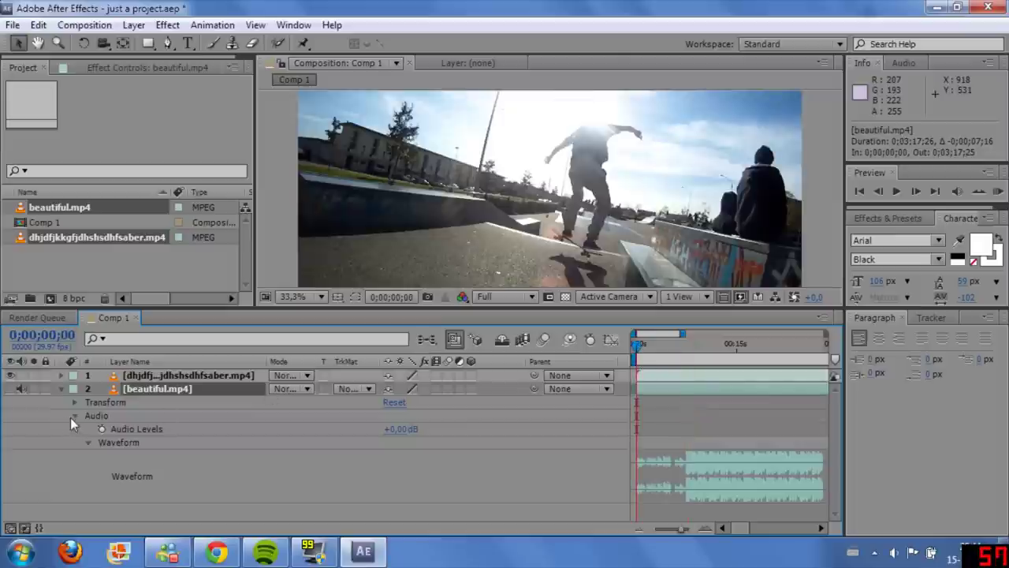
left_click(89, 442)
left_click(102, 428)
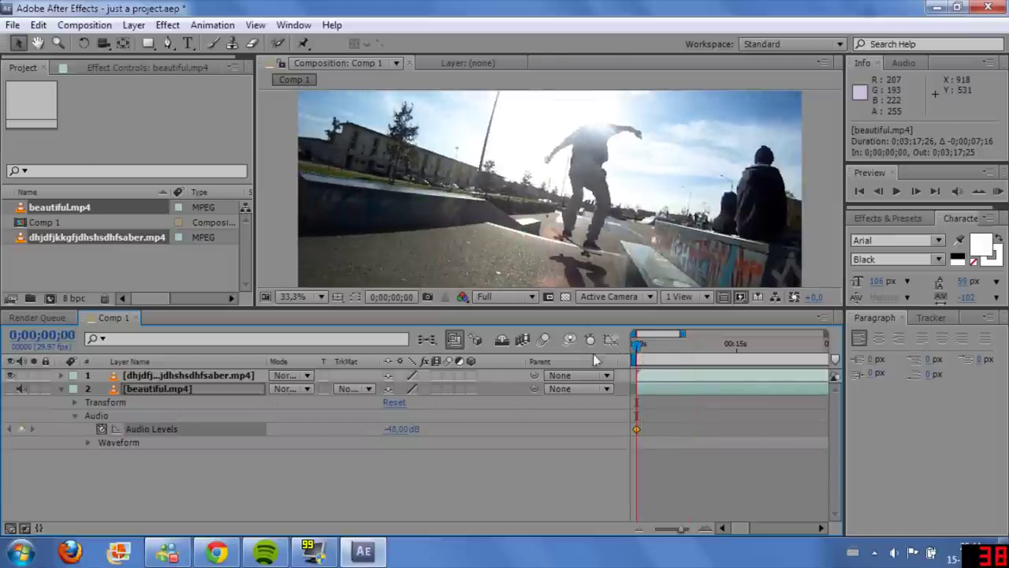
left_click(101, 428)
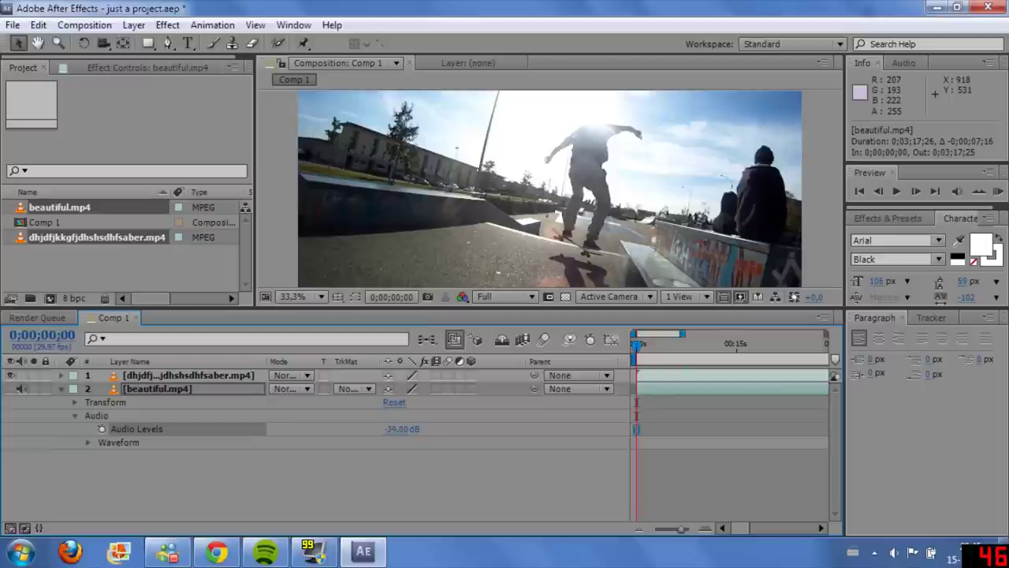
type("0")
key("Return")
left_click(61, 388)
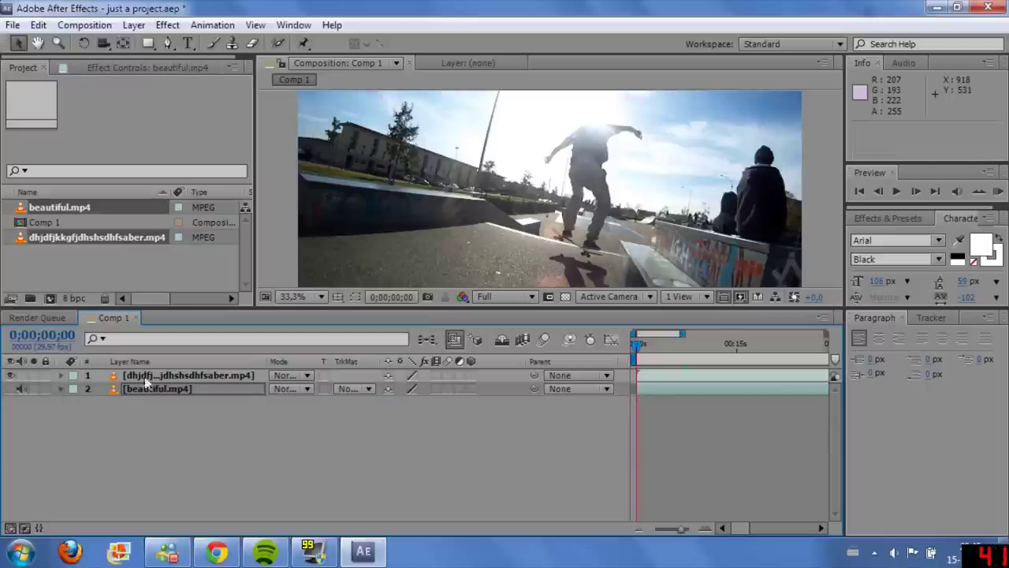
Step: Enlarge the composition preview by reducing the timeline's height
left_click_drag(495, 306, 272, 405)
left_click(93, 224)
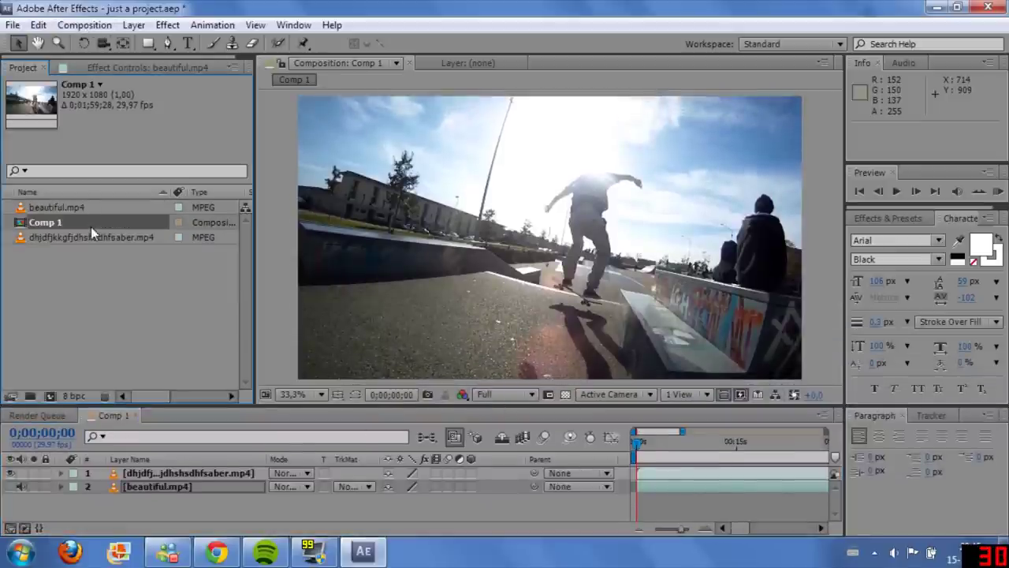
left_click(65, 31)
left_click(181, 344)
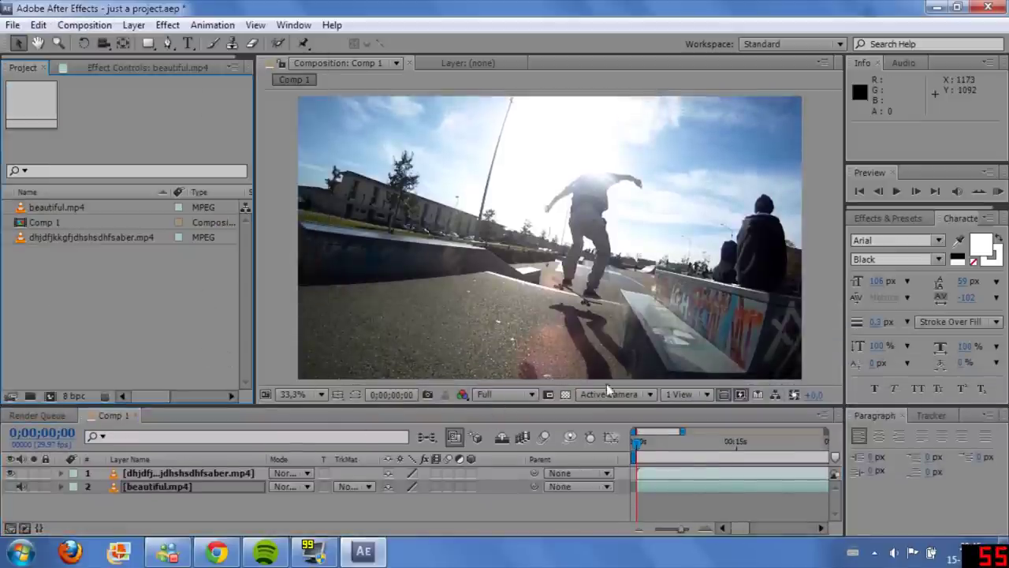
Step: Shorten the work area to end a few seconds after the skate clip and trim the composition to it
left_click_drag(680, 531, 653, 532)
left_click_drag(693, 448, 688, 447)
left_click_drag(825, 456, 672, 446)
left_click(1006, 553)
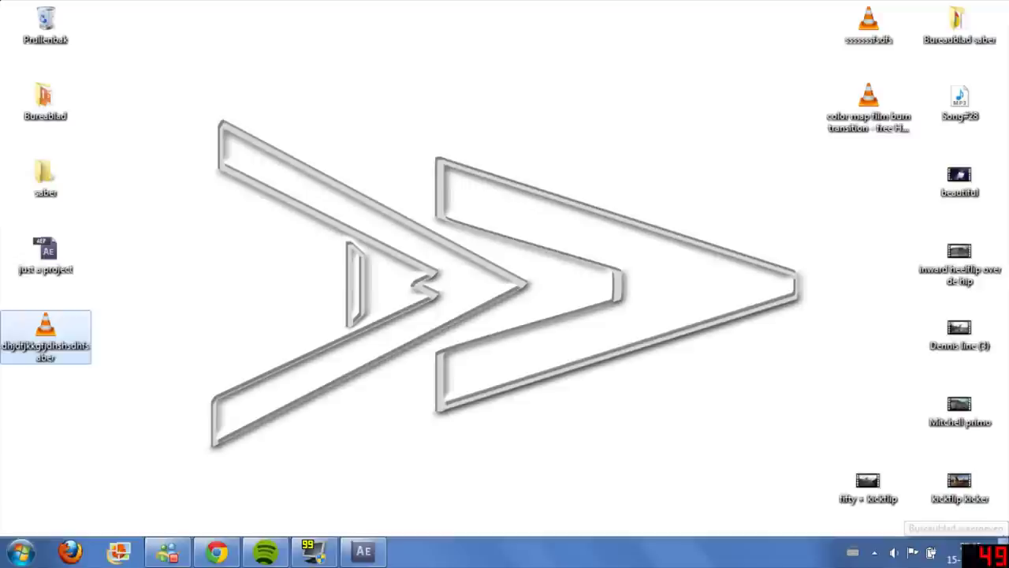
mouse_move(873, 115)
left_mouse_down()
mouse_move(477, 330)
mouse_move(362, 560)
mouse_move(153, 325)
left_mouse_up()
right_click(680, 455)
left_click(733, 503)
Step: Try to import the color map film burn transition clip from the desktop into the project
key("super+d")
left_click_drag(864, 103, 116, 273)
double_click(115, 267)
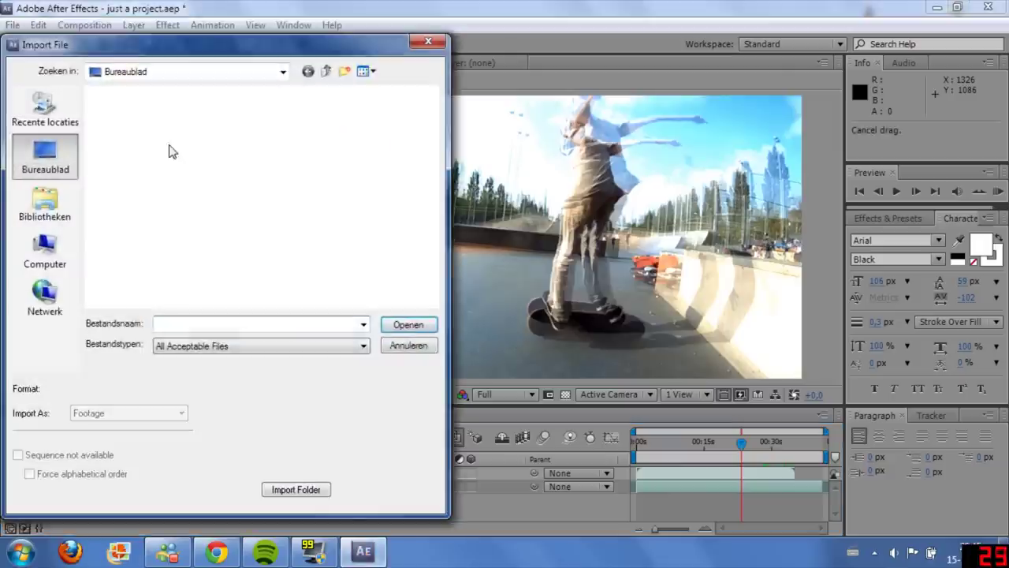
mouse_move(432, 128)
left_mouse_down()
mouse_move(410, 225)
mouse_move(430, 181)
left_mouse_up()
double_click(174, 222)
left_click(644, 306)
left_click(433, 42)
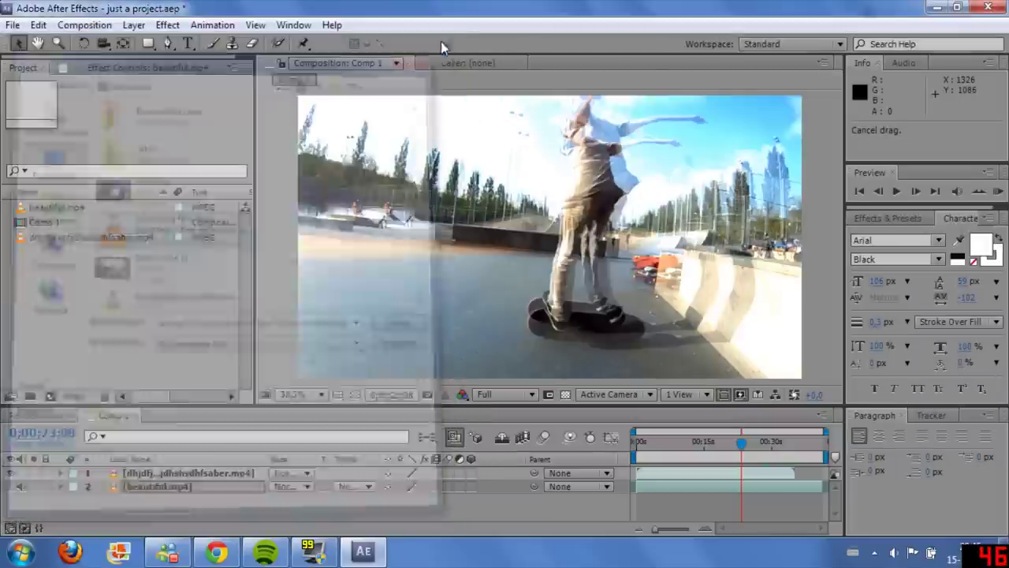
Step: Import the film burn 6 clip from the Film burns folder inside Bureaublad saber > saber into the project
left_click_drag(742, 448, 659, 438)
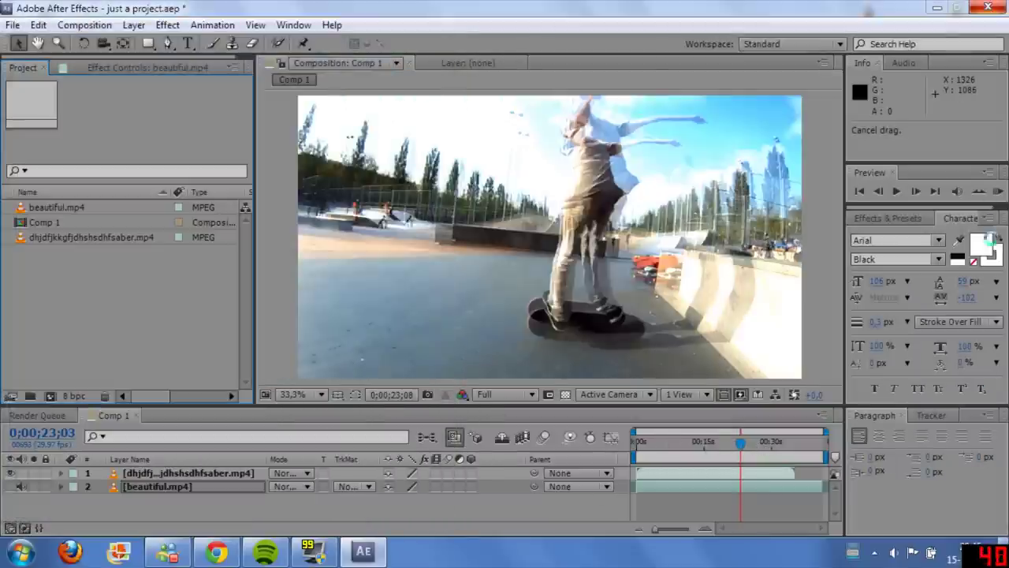
key("super+d")
double_click(963, 24)
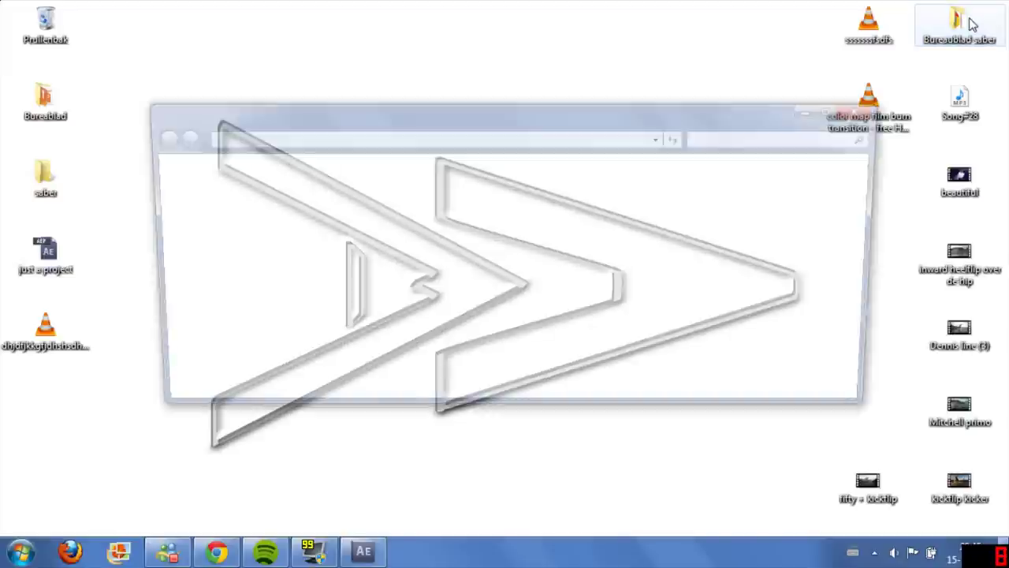
key("s")
key("Return")
key("f")
key("f")
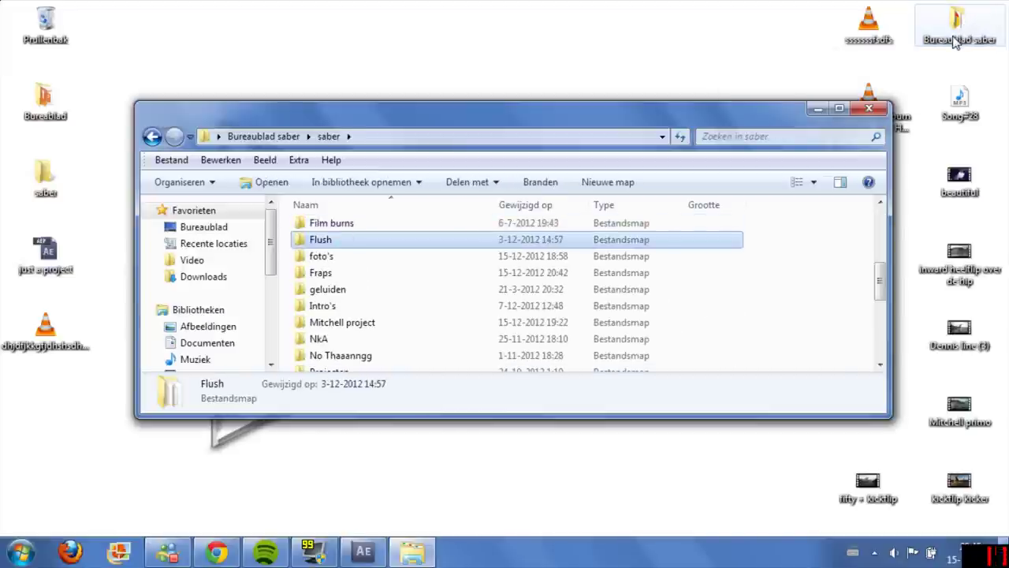
double_click(333, 226)
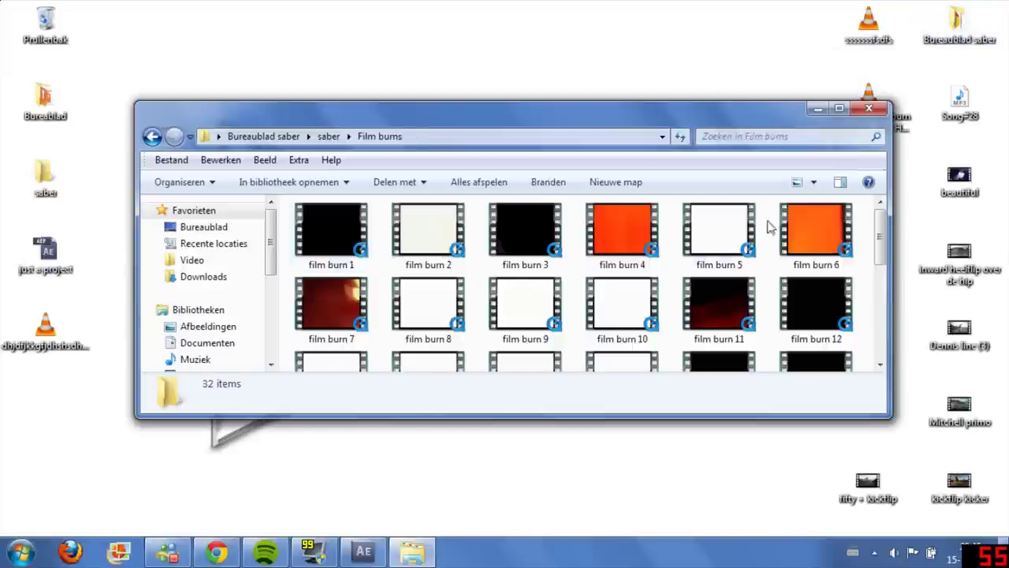
left_click(817, 231)
mouse_move(817, 230)
left_mouse_down()
mouse_move(360, 552)
mouse_move(372, 555)
mouse_move(286, 344)
left_mouse_up()
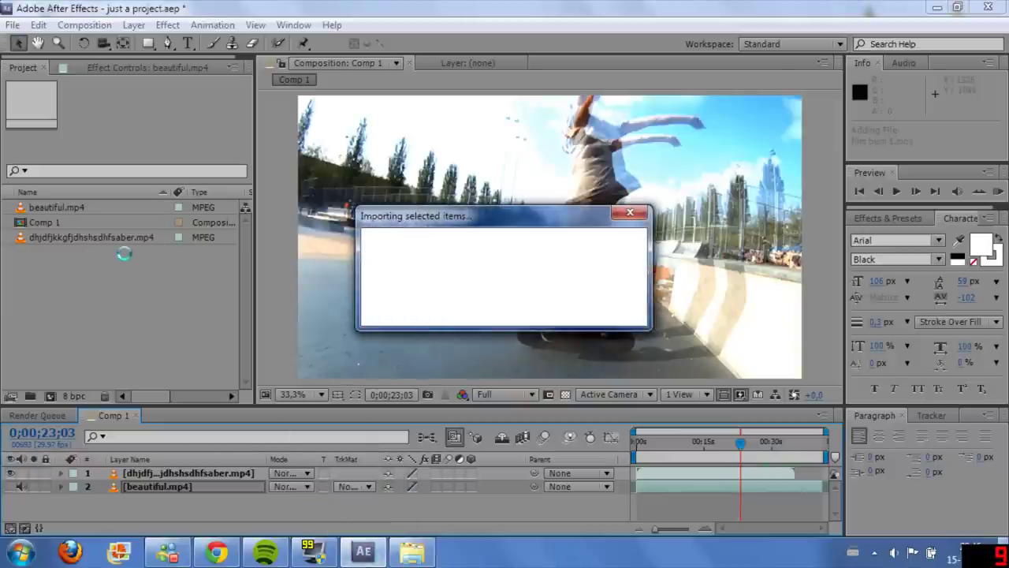
Step: Add film burn 6.mov as the top layer of Comp 1 and fit it to the composition
left_click_drag(94, 253, 128, 470)
left_click_drag(744, 444, 650, 455)
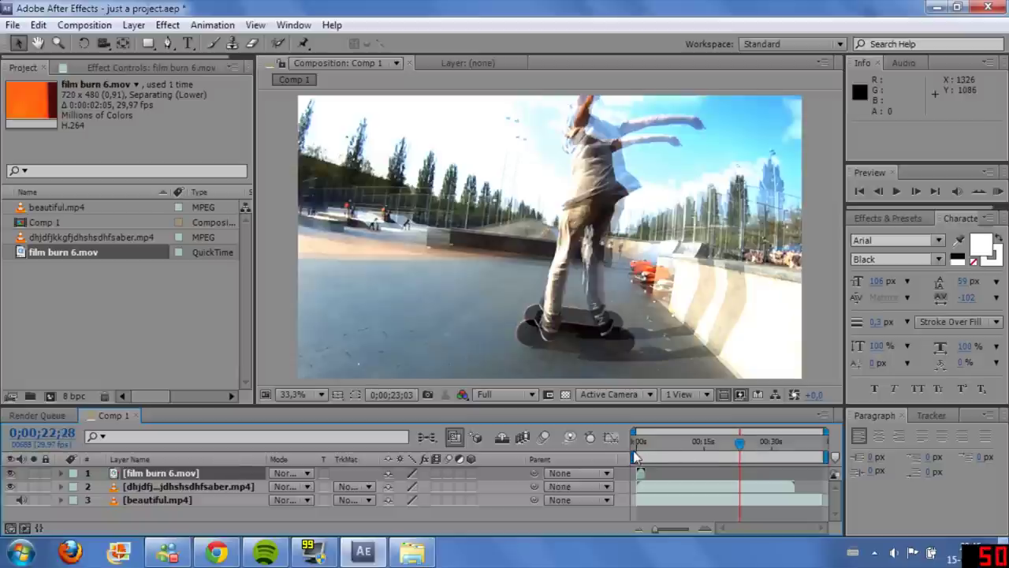
left_click(649, 451)
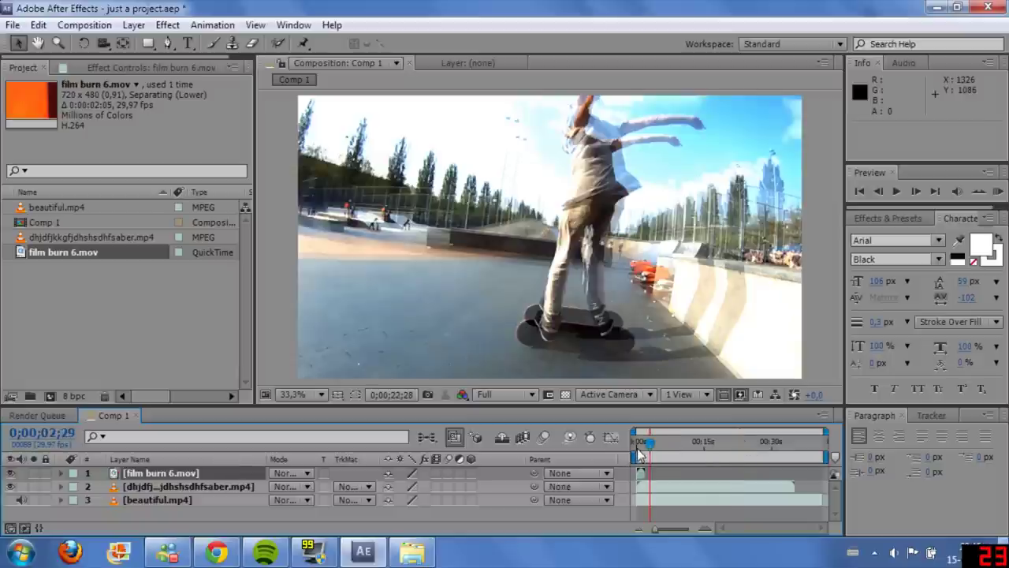
left_click_drag(649, 448, 637, 441)
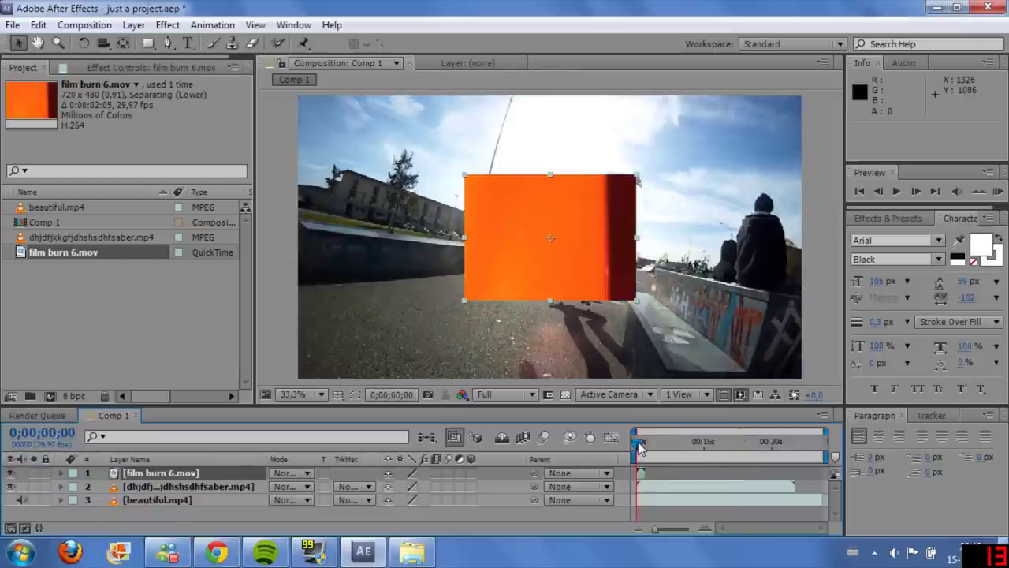
right_click(593, 258)
mouse_move(631, 131)
left_click(820, 321)
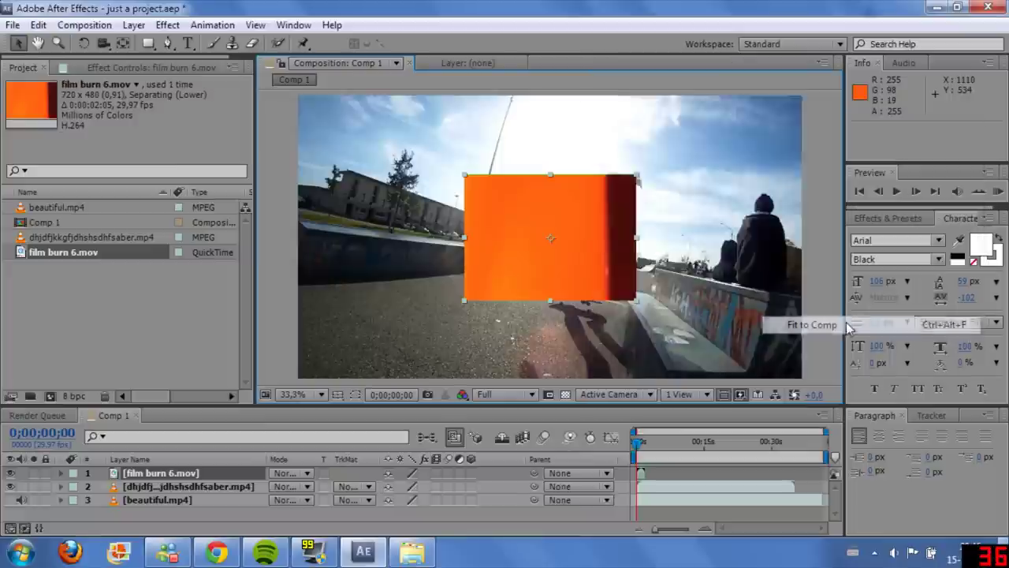
Step: Set film burn 6.mov's blending mode to Add and shift the layer to start at 0;00;01;22
left_click(293, 476)
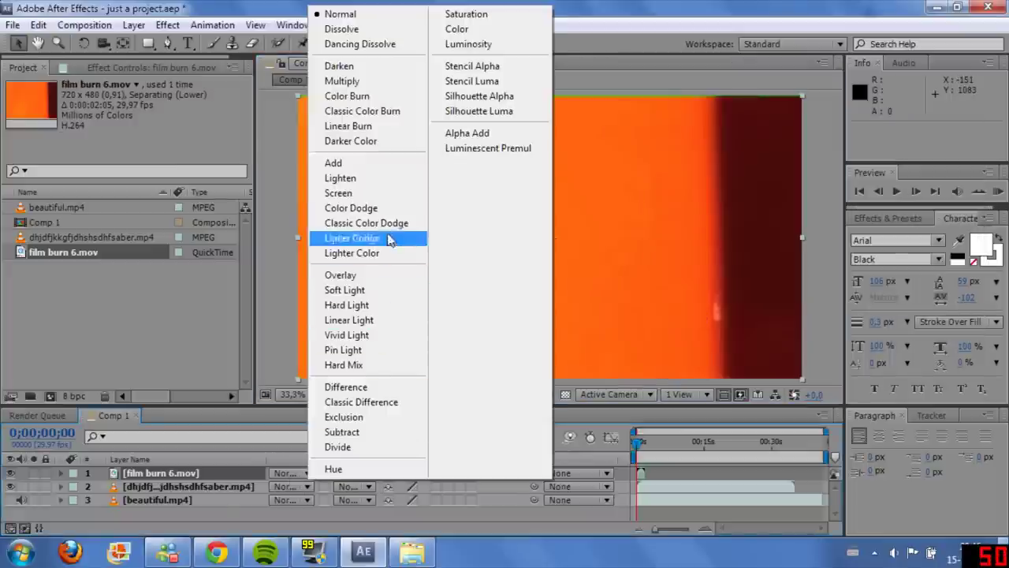
left_click(367, 166)
left_click_drag(641, 448, 648, 446)
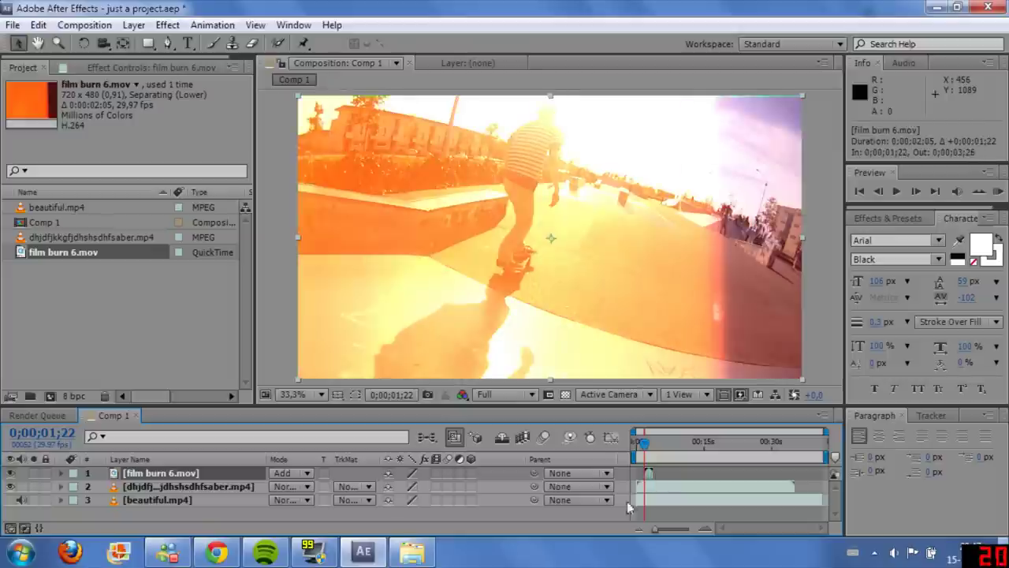
Step: Keyframe film burn 6.mov's opacity from 0% at 0;00;01;22 to 100% at 0;00;01;28
key("t")
left_click(102, 488)
left_click_drag(384, 488, 214, 491)
key("Page_Down")
key("Page_Down")
key("Page_Down")
key("Page_Down")
key("Page_Down")
key("Page_Down")
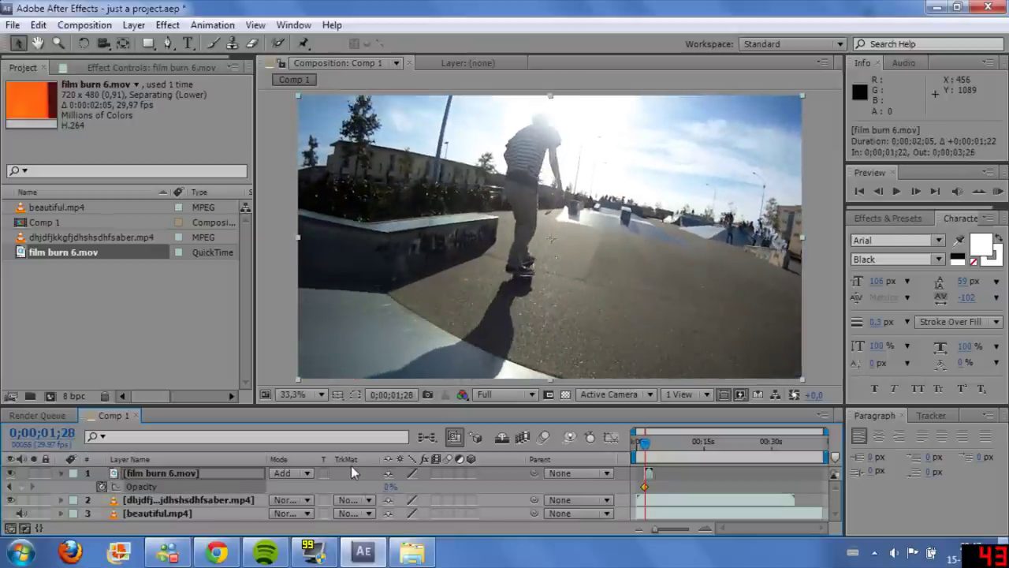
left_click_drag(396, 486, 505, 486)
Step: Add a 0% opacity keyframe at the end of film burn 6.mov, at 0;00;03;26
left_click_drag(645, 444, 654, 447)
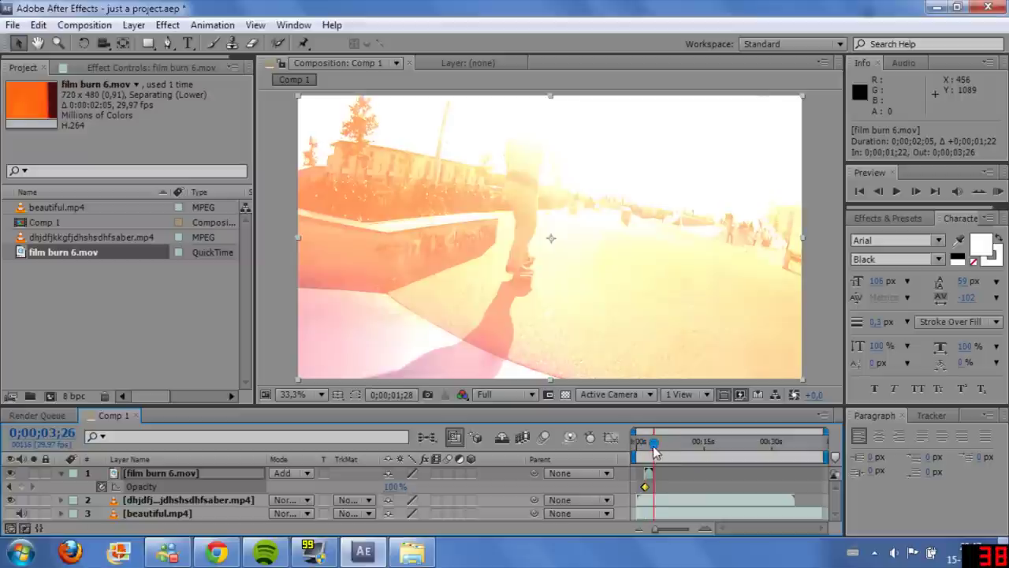
left_click_drag(408, 495, 331, 494)
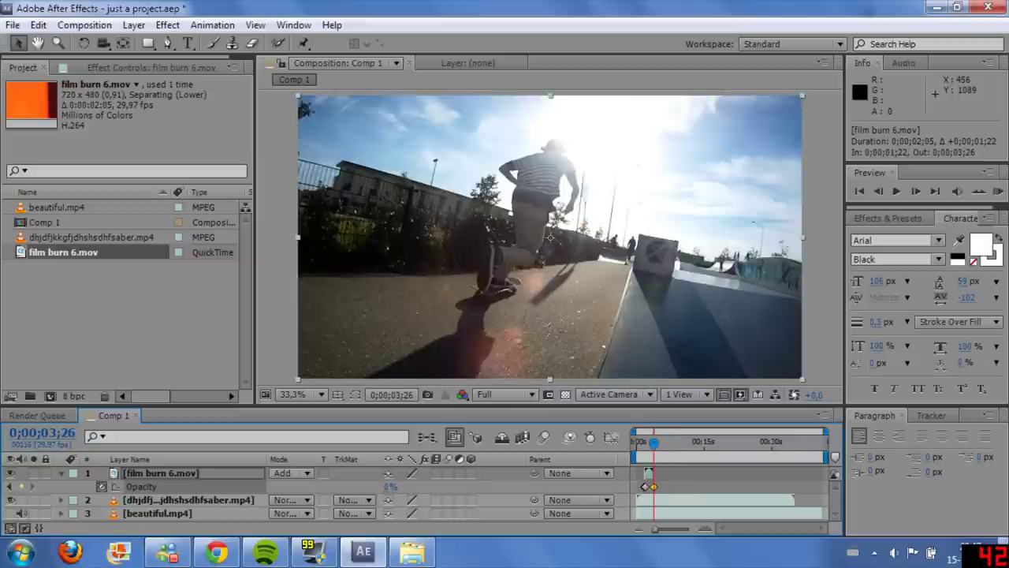
left_click_drag(391, 487, 465, 487)
Step: Find the later skate shot around 0;00;16;08 and import the film burn 2 clip from the Film burns folder into the project
left_click_drag(653, 443, 675, 453)
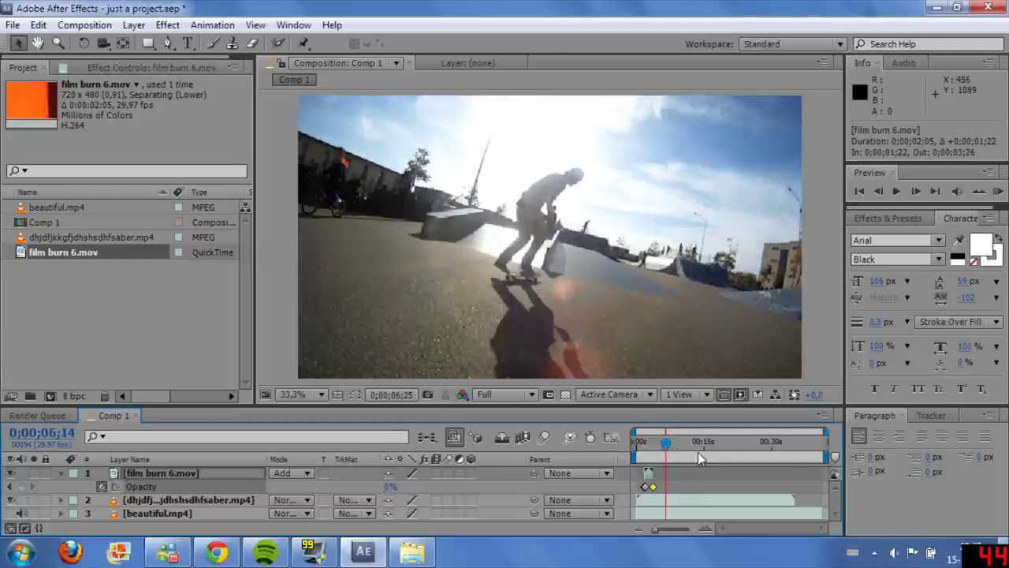
left_click(714, 449)
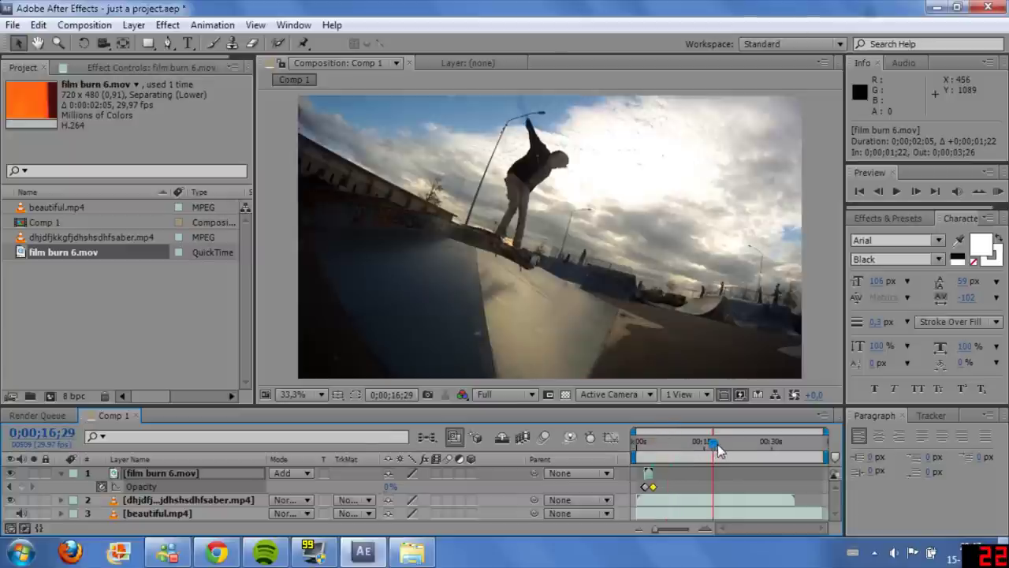
left_click_drag(719, 445, 710, 444)
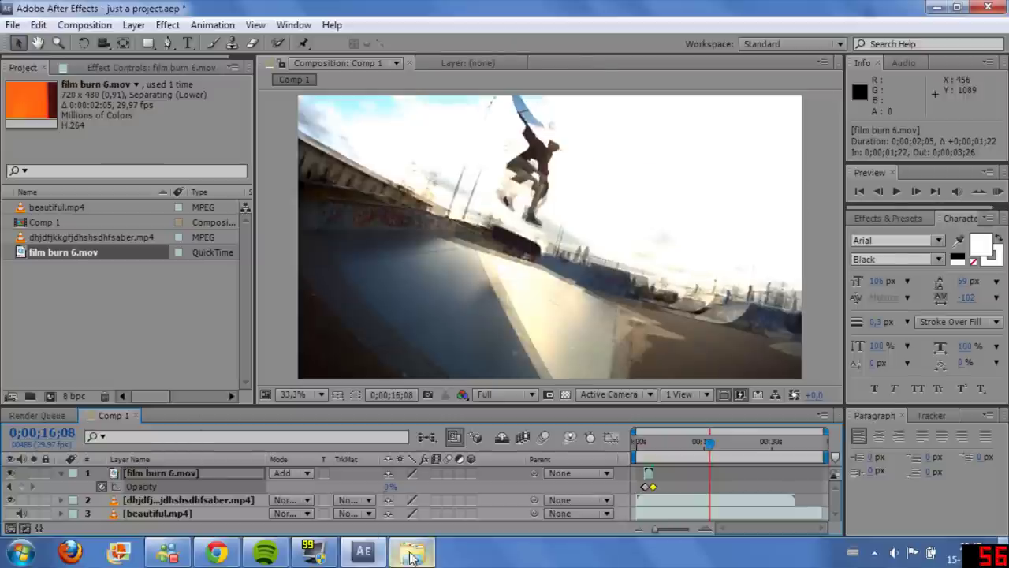
left_click(412, 552)
mouse_move(429, 237)
left_mouse_down()
mouse_move(53, 286)
mouse_move(79, 303)
left_mouse_up()
left_click(88, 345)
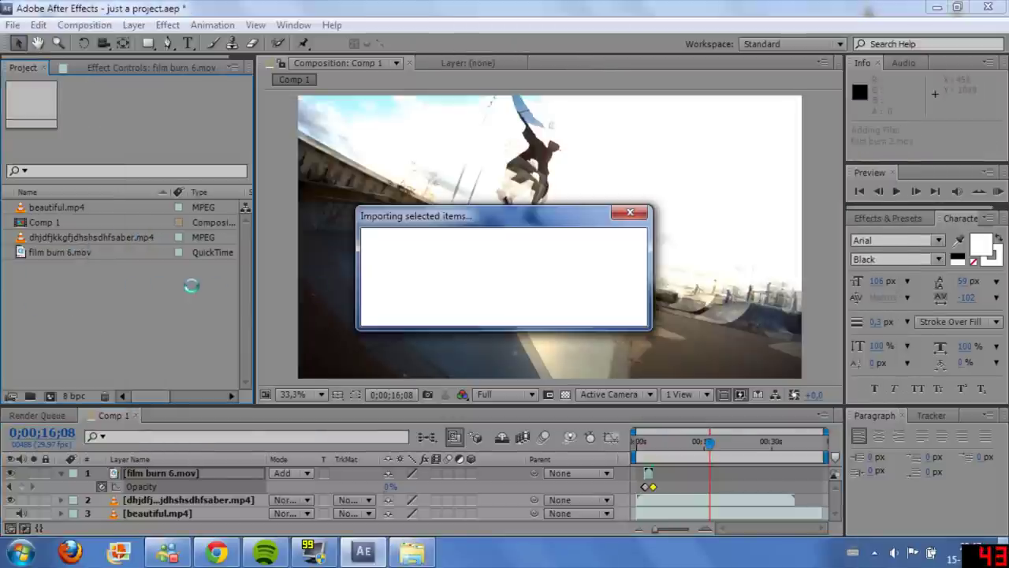
Step: Add film burn 2.mov as the top layer of Comp 1 with its blending mode set to Add
mouse_move(75, 252)
left_mouse_down()
mouse_move(134, 407)
mouse_move(173, 475)
left_mouse_up()
left_click(285, 473)
left_click(339, 163)
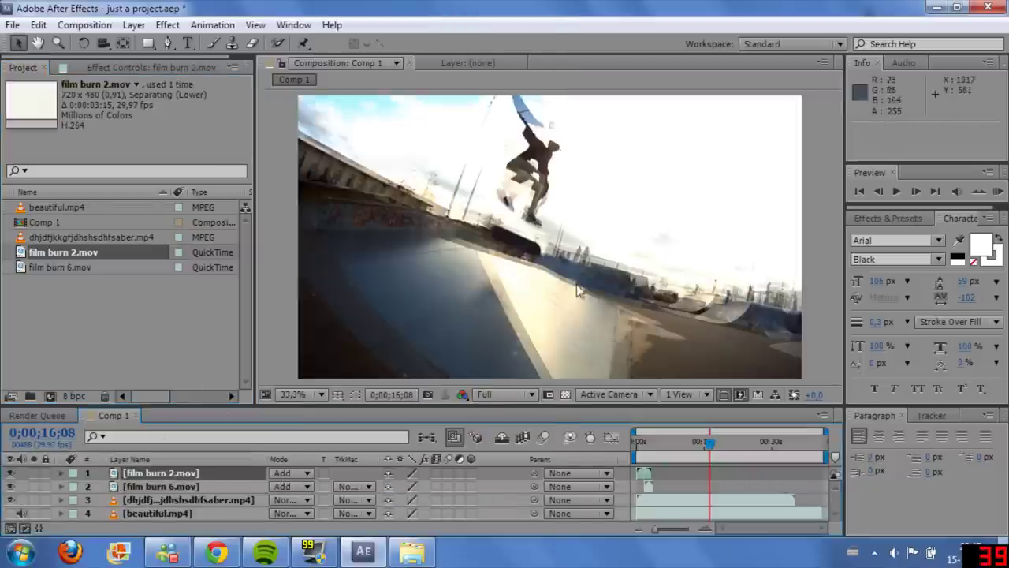
Step: Scale film burn 2.mov to fit the full composition frame
left_click(709, 443)
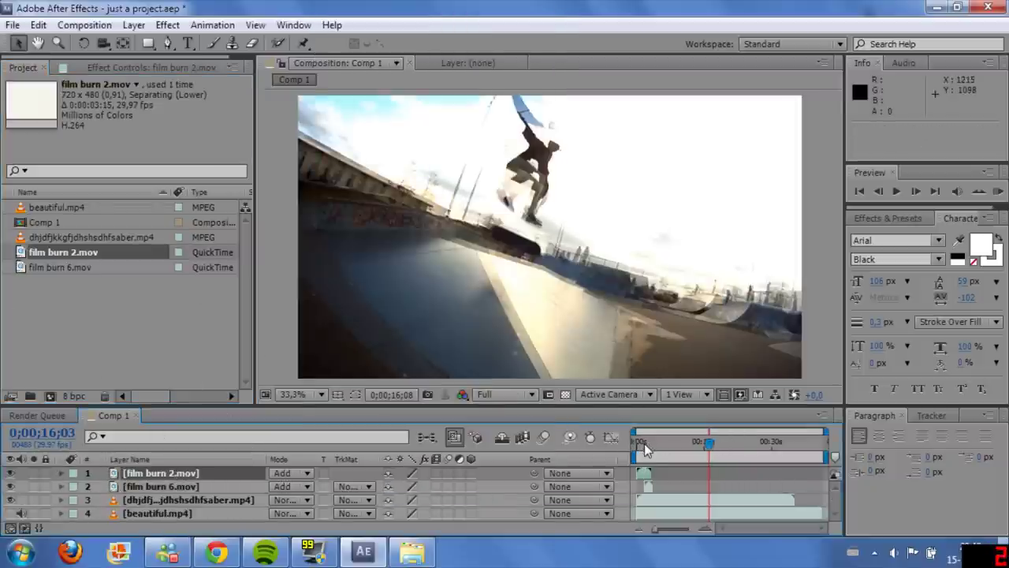
left_click(638, 443)
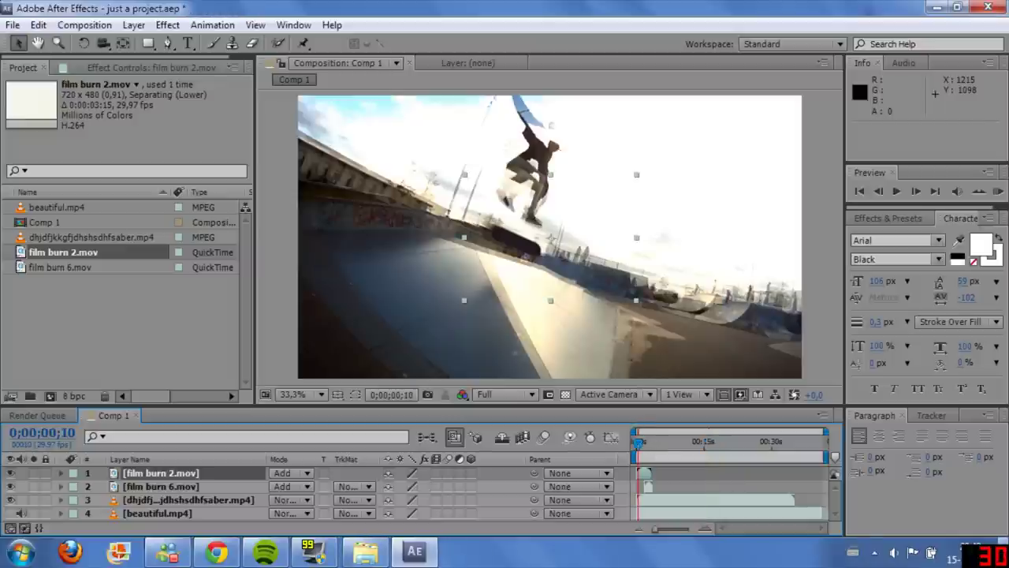
right_click(578, 232)
mouse_move(631, 130)
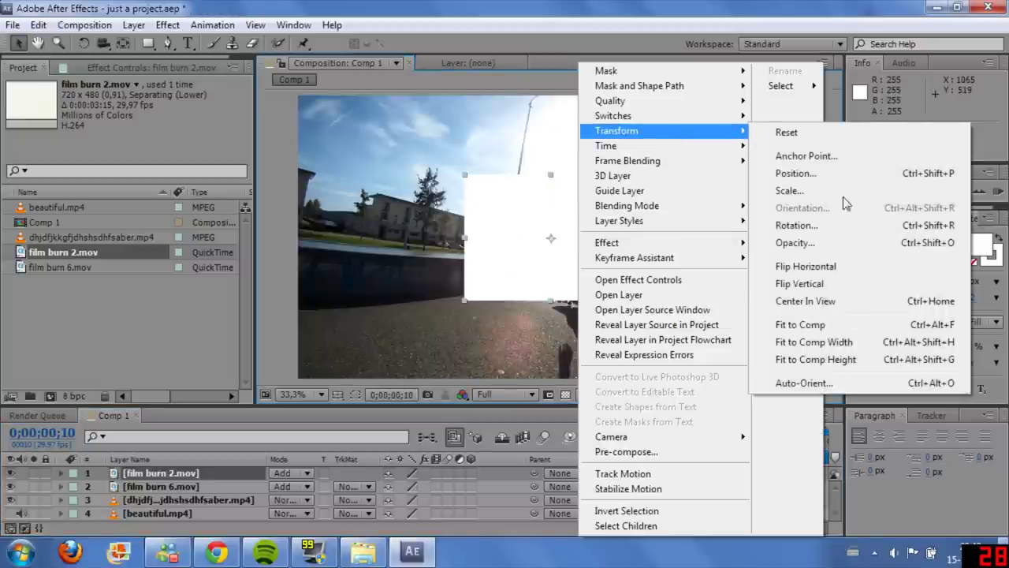
left_click(777, 380)
Step: Set film burn 2.mov's opacity to 50% and collapse the layer's properties
left_click_drag(640, 448, 641, 452)
key("y")
key("t")
left_click_drag(400, 487, 374, 486)
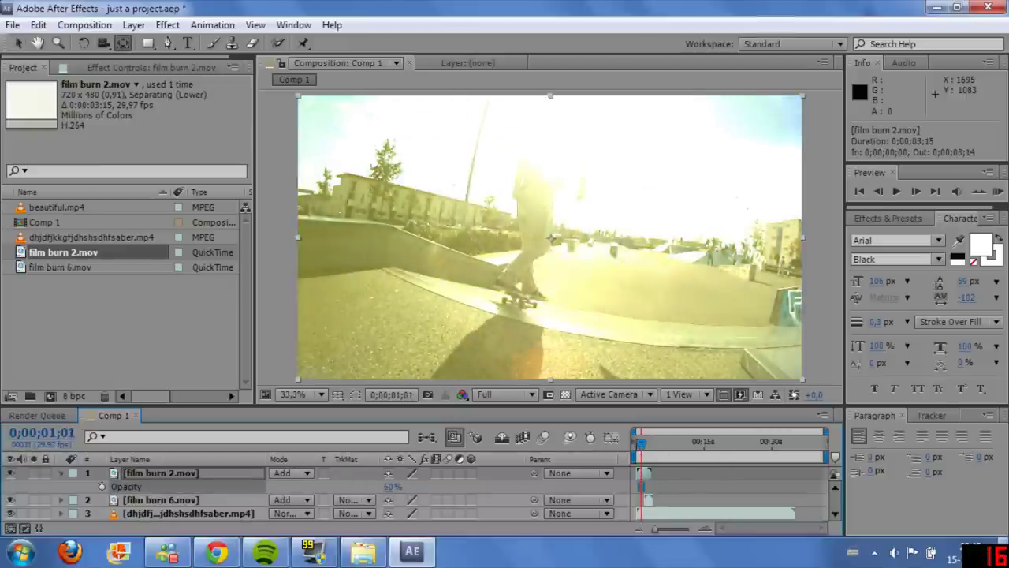
left_click_drag(641, 446, 683, 447)
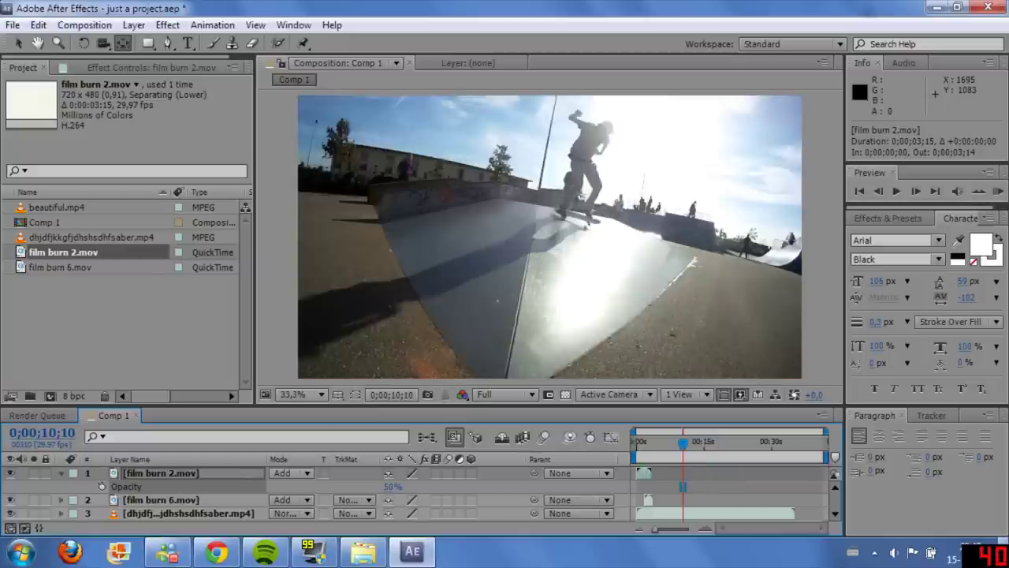
left_click(662, 483)
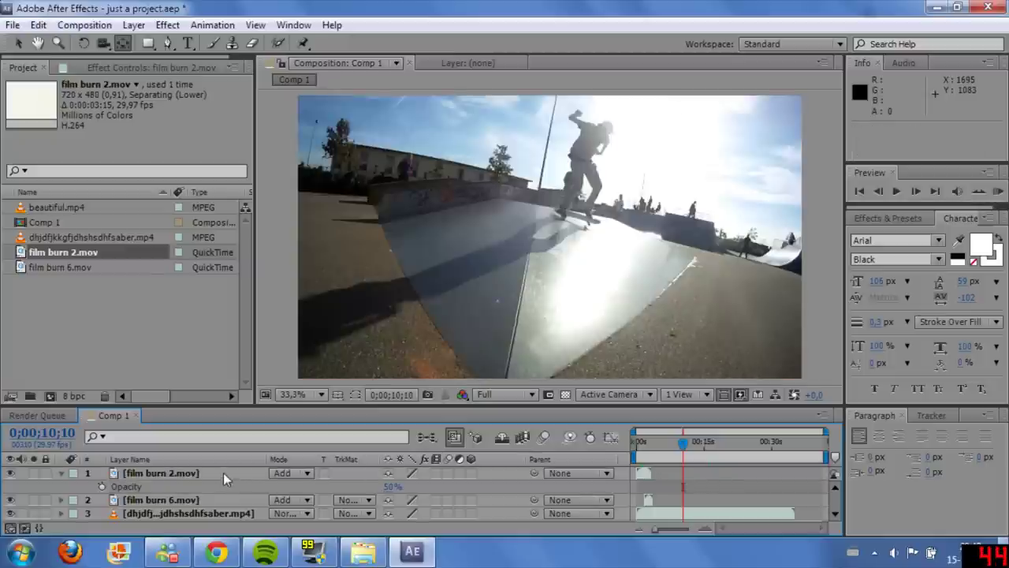
left_click(169, 474)
left_click(61, 474)
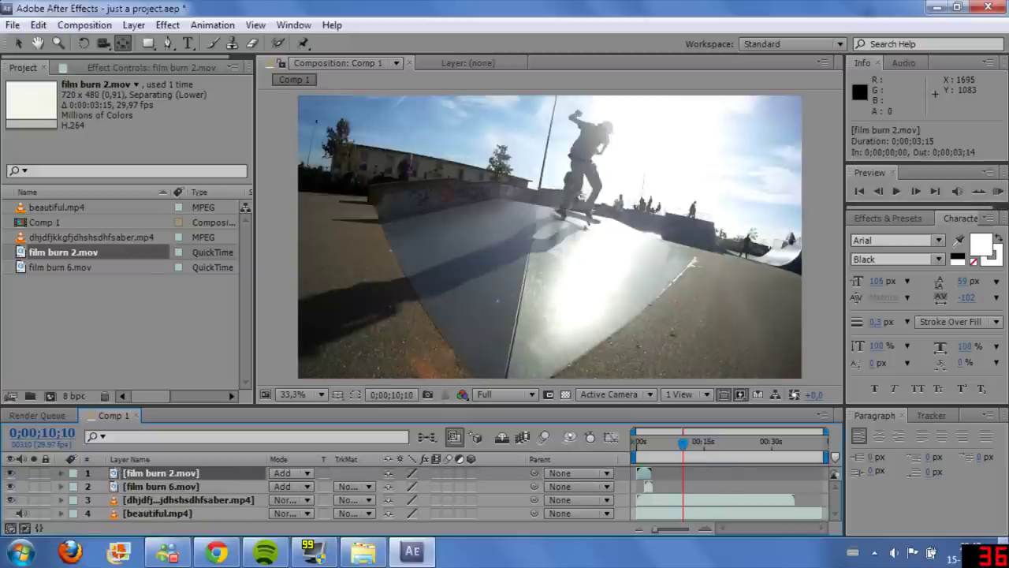
Step: Move the film burn 2.mov layer along the timeline to start at 0;00;17;05, previewing the skate shot to place it
left_click(701, 500)
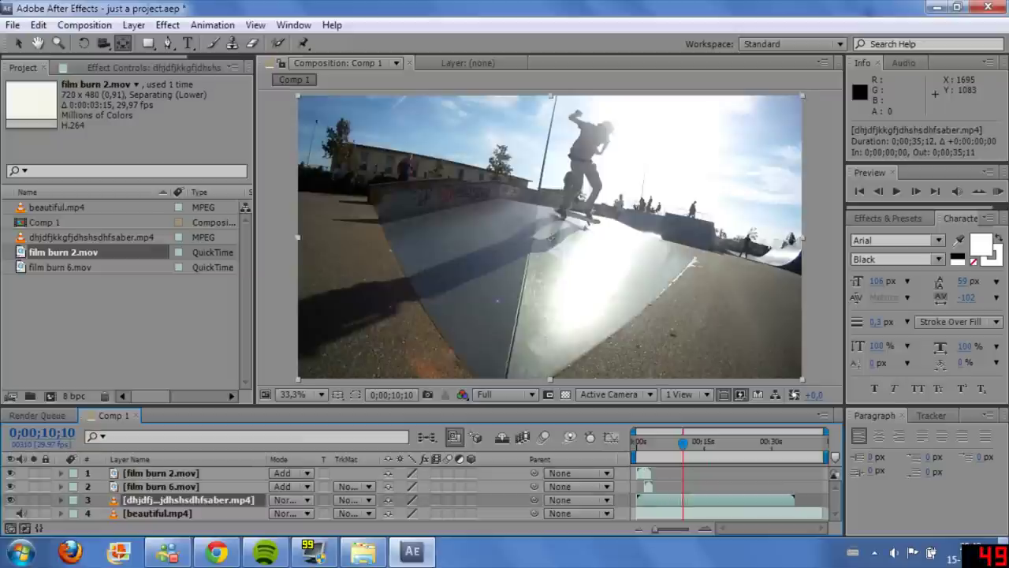
left_click(645, 473)
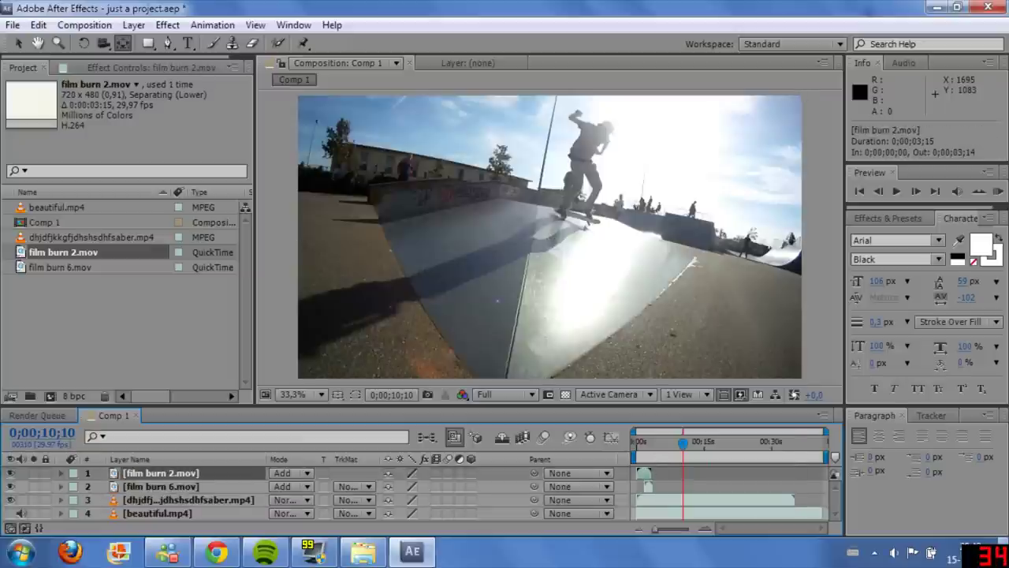
left_click_drag(683, 443, 657, 443)
key("v")
left_click_drag(646, 477, 700, 475)
mouse_move(657, 443)
left_mouse_down()
mouse_move(641, 448)
mouse_move(700, 450)
mouse_move(735, 473)
left_mouse_up()
key("space")
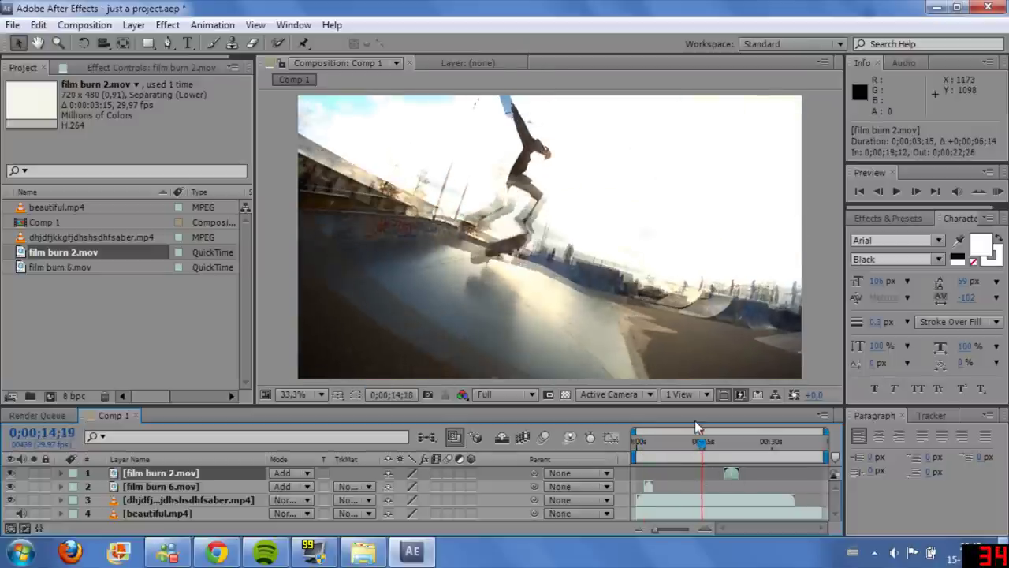
left_click_drag(703, 443, 707, 443)
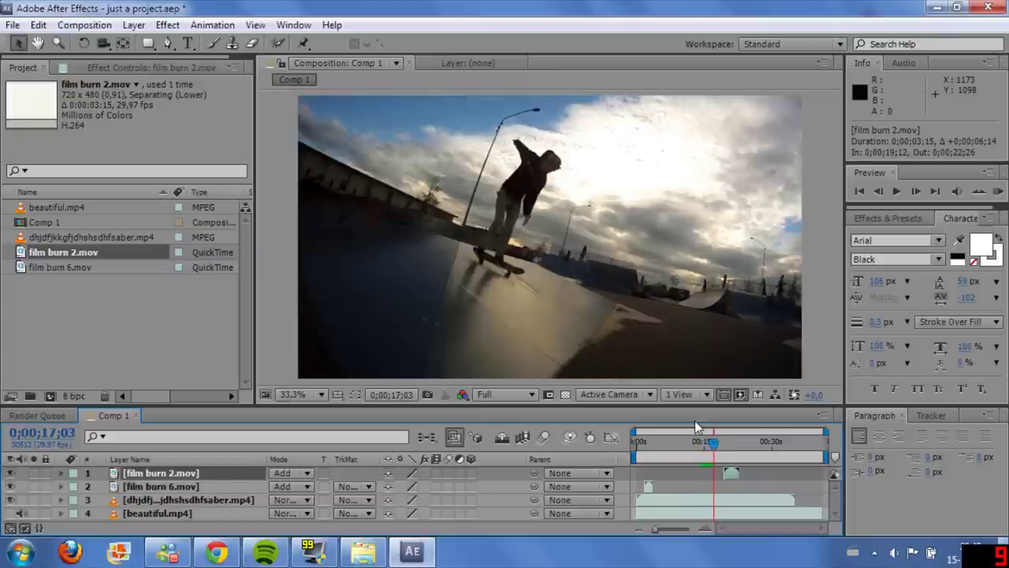
left_click_drag(733, 473, 712, 453)
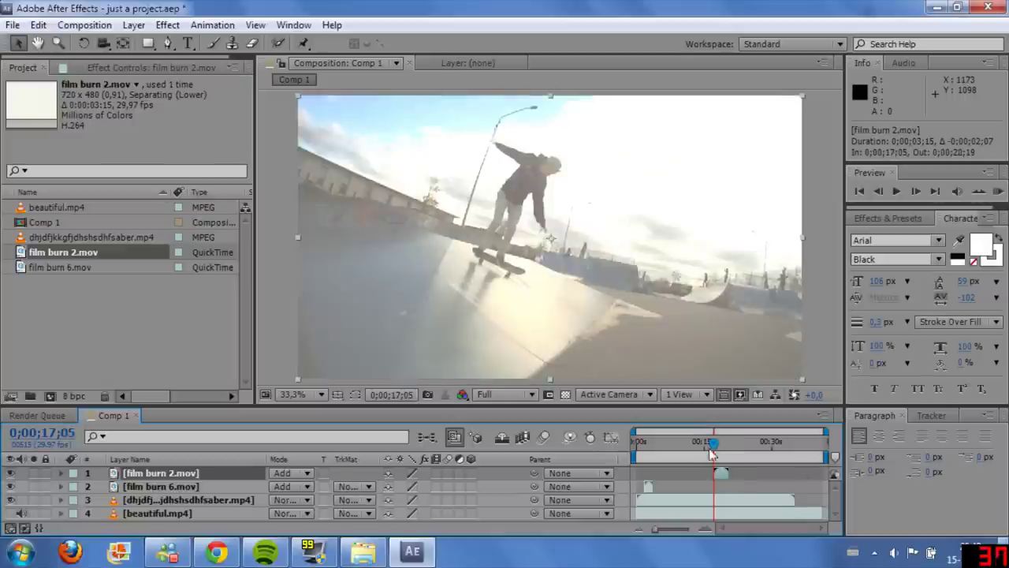
Step: Add a 0% opacity keyframe at the start of film burn 2.mov, at 0;00;17;05
key("t")
left_click(101, 487)
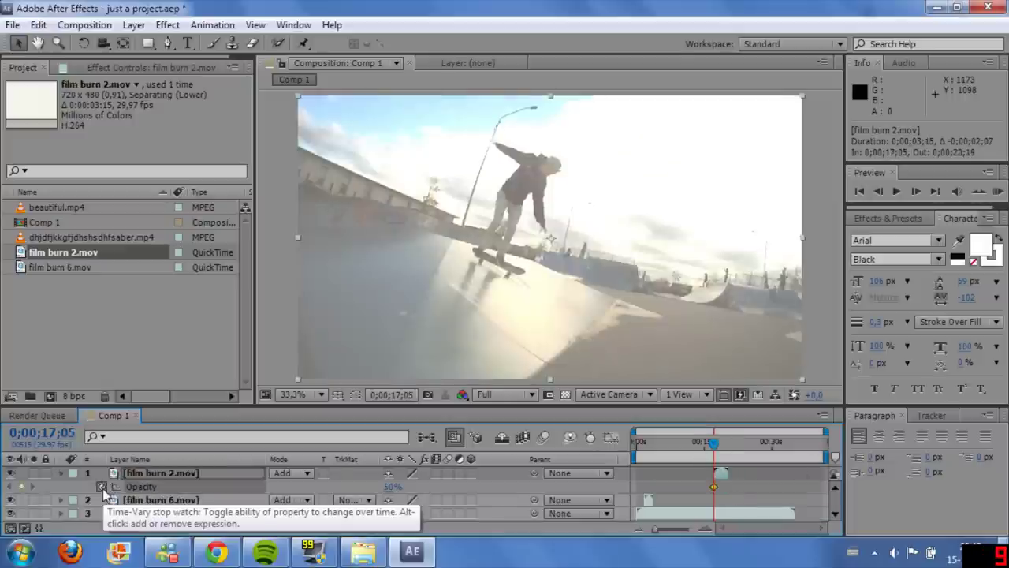
left_click_drag(389, 487, 274, 487)
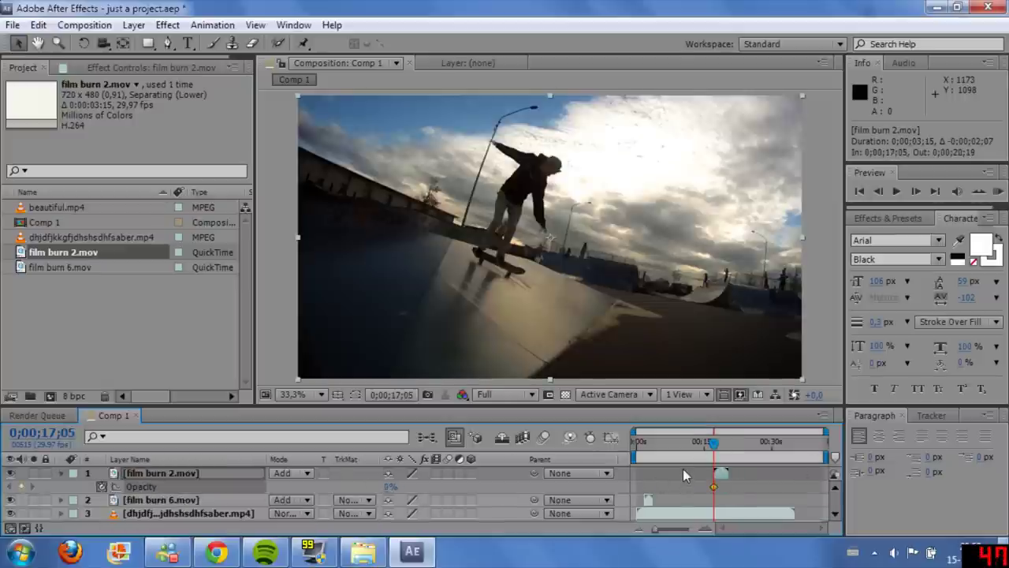
Step: Add a 100% opacity keyframe to film burn 2.mov seven frames after its start, at 0;00;17;12
key("Page_Down")
key("Page_Down")
key("Page_Down")
key("Page_Down")
key("Page_Down")
key("Page_Down")
key("Page_Down")
key("Page_Down")
key("Page_Down")
key("Page_Down")
key("Page_Down")
key("Page_Down")
key("Page_Down")
key("Page_Down")
key("Page_Up")
key("Page_Up")
key("Page_Up")
key("Page_Up")
key("Page_Up")
key("Page_Up")
key("Page_Up")
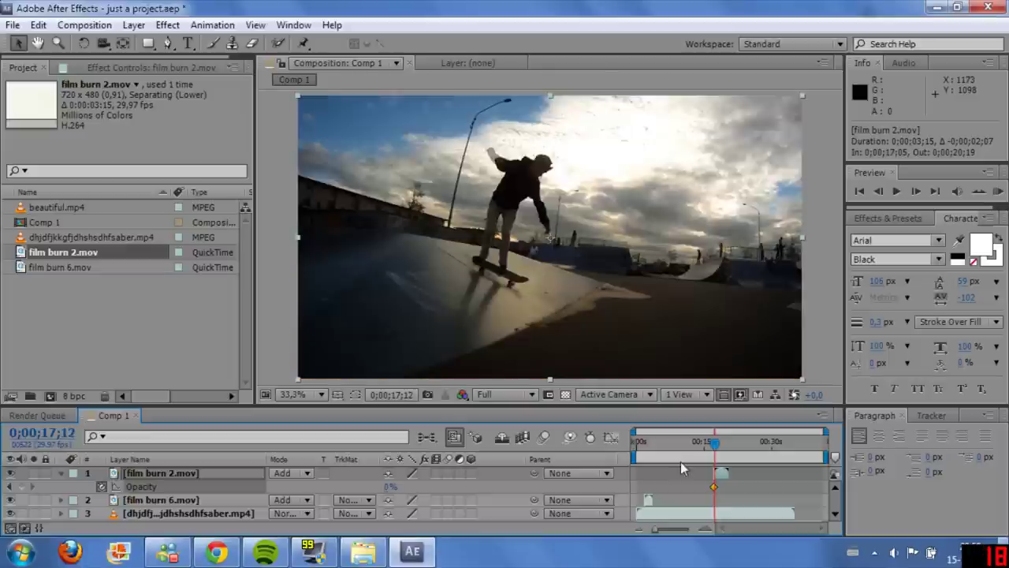
left_click_drag(390, 488, 505, 488)
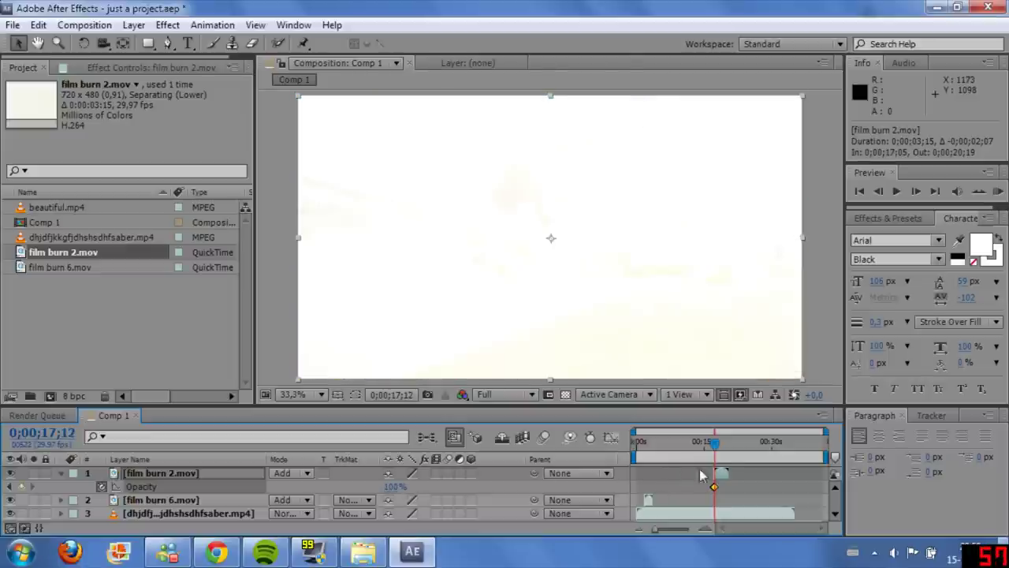
Step: Add a 0% opacity keyframe to film burn 2.mov at 0;00;19;02 and check the fade-out
left_click_drag(715, 442, 723, 444)
left_click_drag(389, 487, 332, 477)
left_click(719, 445)
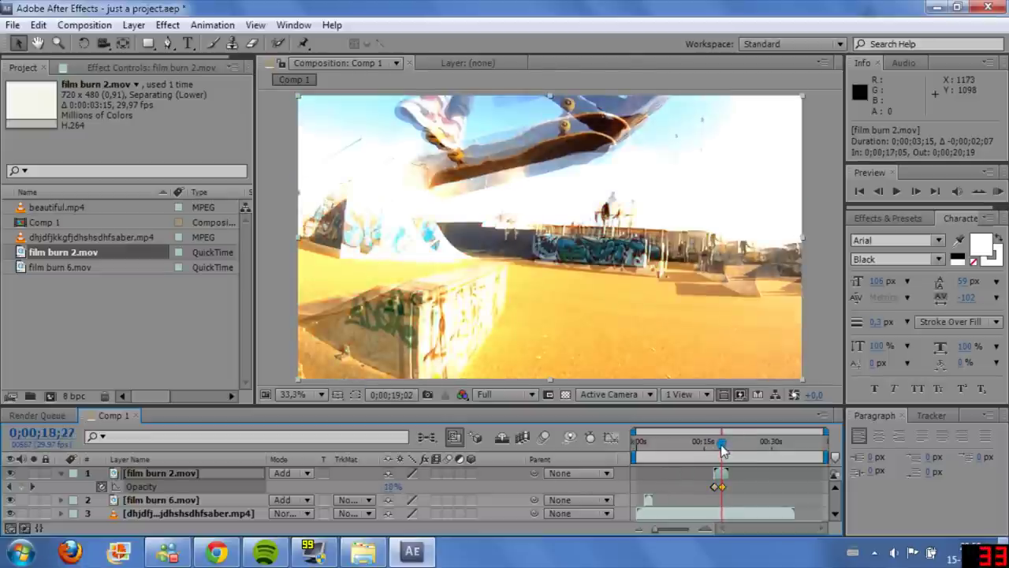
left_click_drag(719, 445, 729, 444)
mouse_move(731, 444)
left_mouse_down()
mouse_move(724, 440)
mouse_move(735, 447)
left_mouse_up()
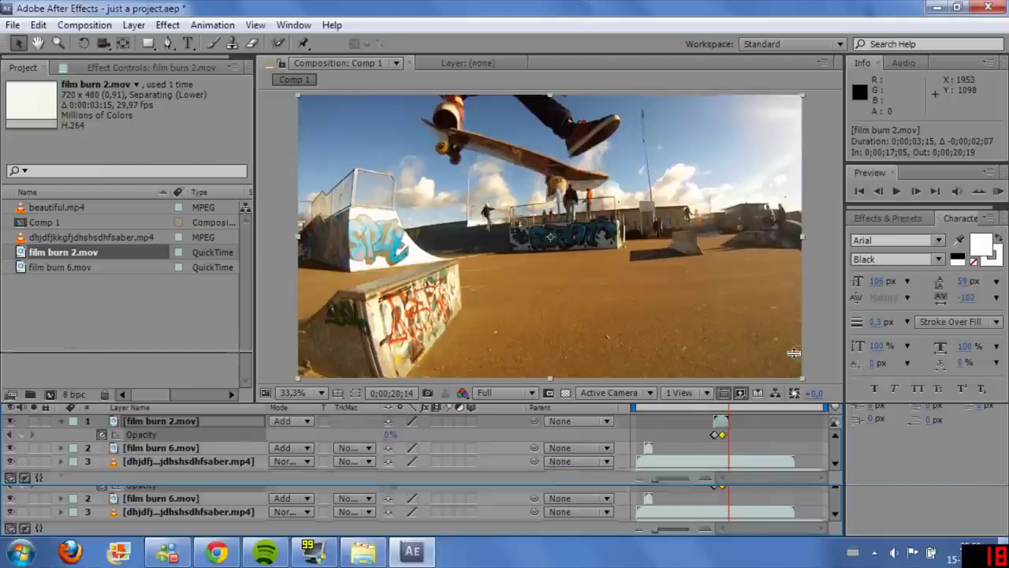
Step: Collapse film burn 2.mov's properties and trim the skate clip layer to end at 0;00;25;01
left_click_drag(786, 405, 786, 355)
left_click(61, 420)
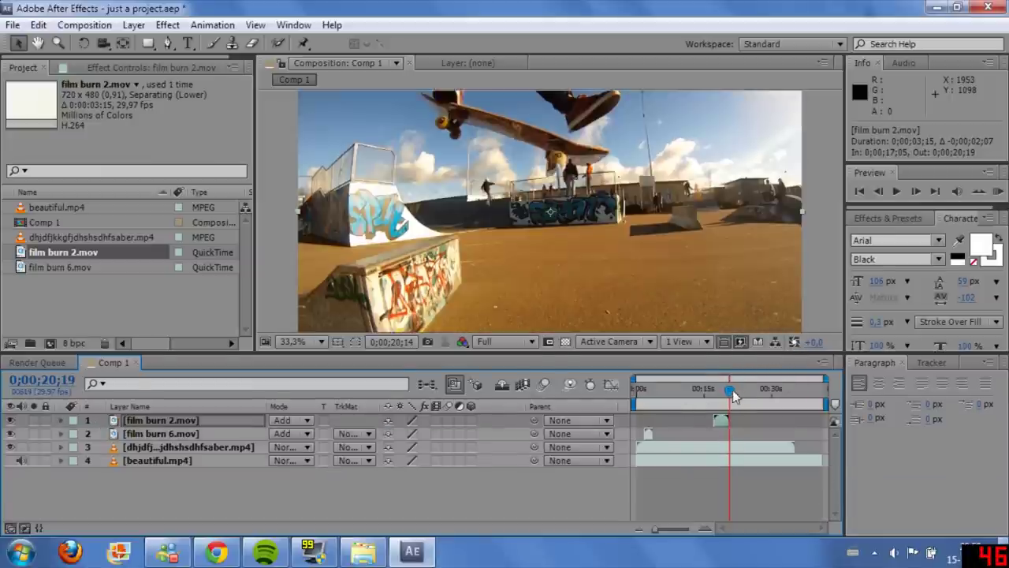
mouse_move(755, 392)
left_mouse_down()
mouse_move(739, 383)
mouse_move(749, 384)
left_mouse_up()
left_click(791, 446)
Step: Fade out beautiful.mp4's audio with Audio Levels keyframes from 0 dB at 0;00;25;01 to -48 dB at about 0;00;31
left_click(161, 461)
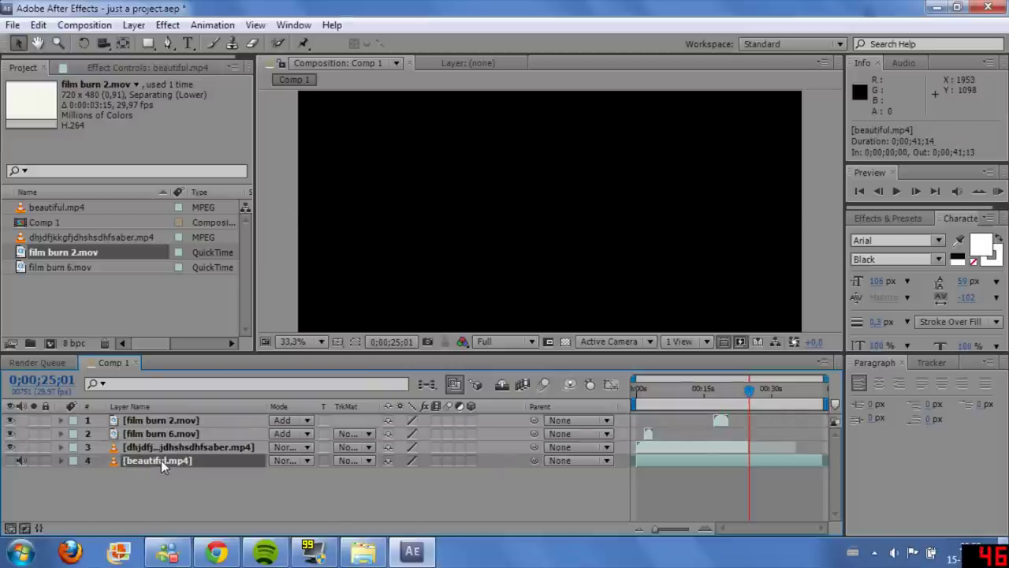
left_click(61, 460)
left_click(102, 501)
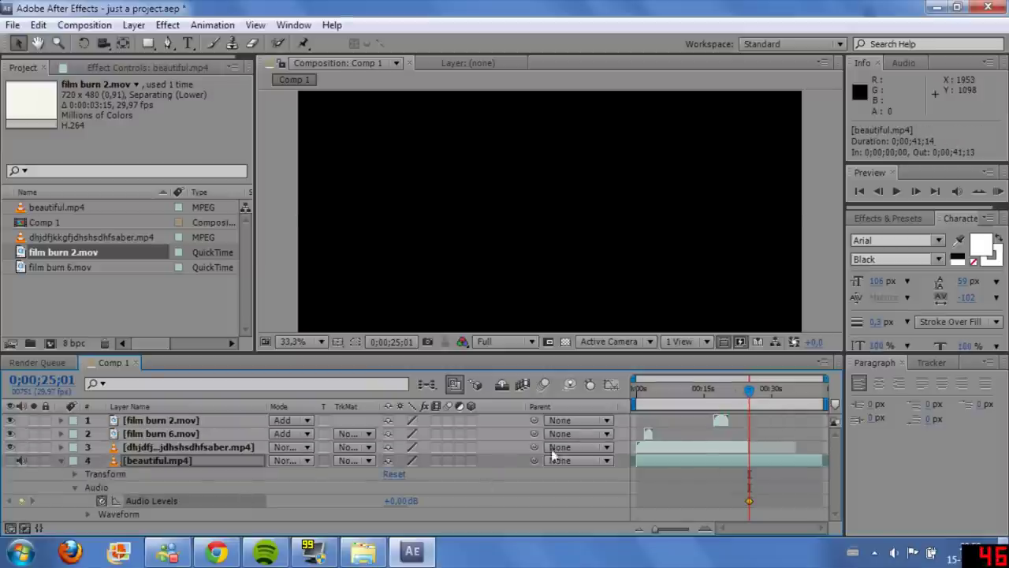
left_click_drag(752, 389, 763, 390)
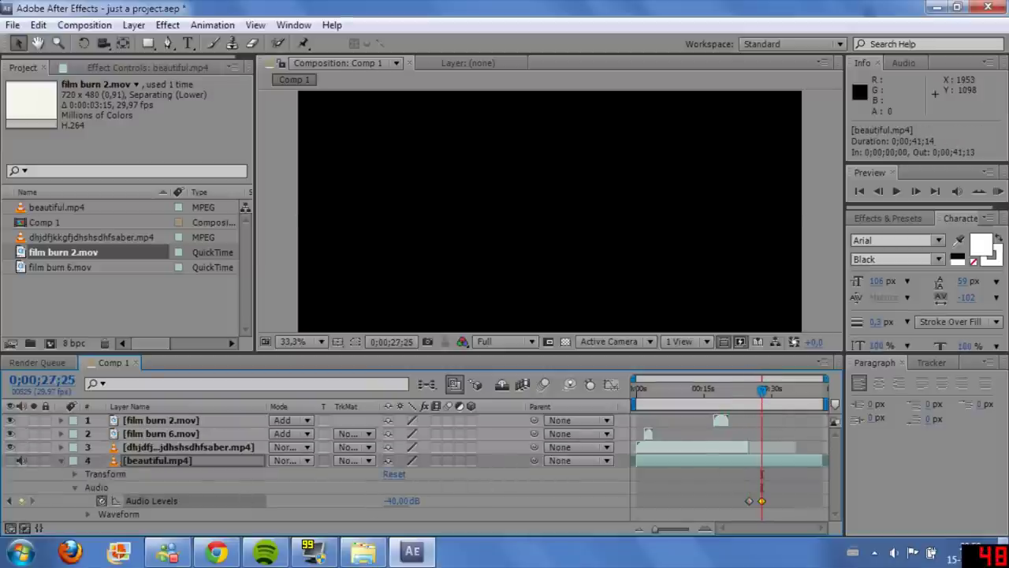
left_click_drag(762, 500, 779, 501)
Step: Trim Comp 1 to a work area ending at 0;00;31;20 and save the project
right_click(718, 405)
left_click(745, 449)
left_click(13, 24)
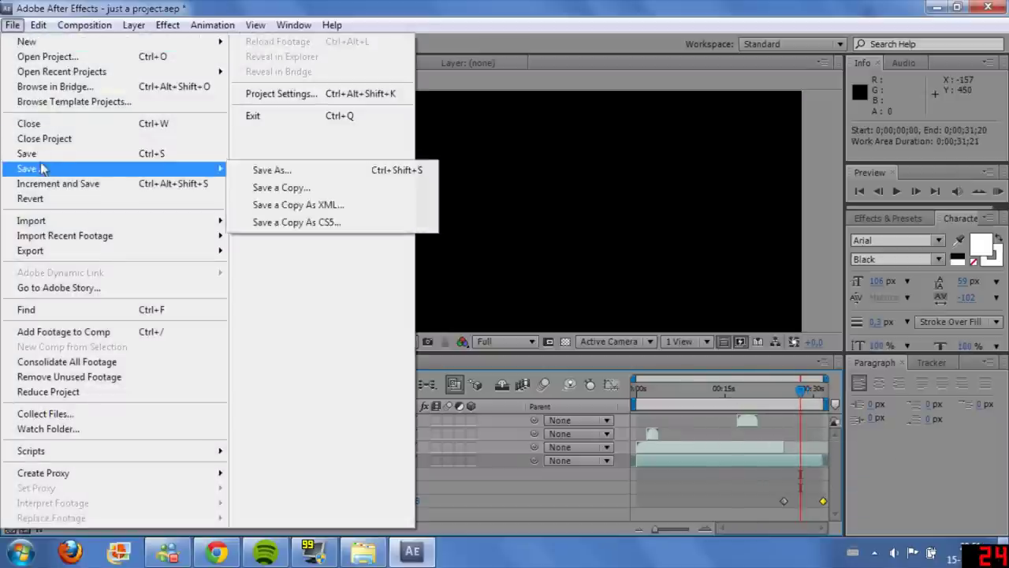
left_click(74, 154)
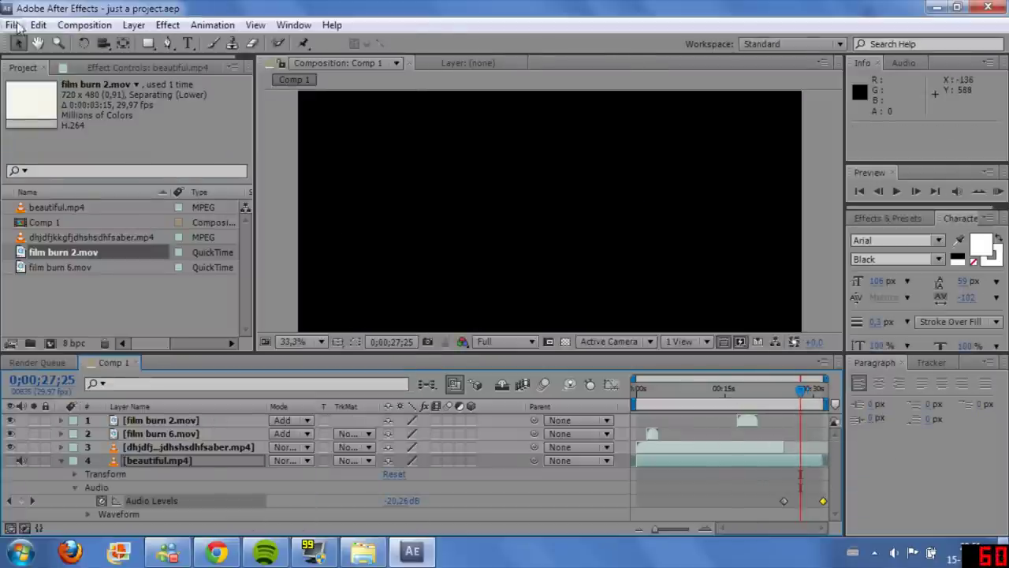
Step: Add Comp 1 to the render queue and set its output module to the "best?" preset
left_click(16, 26)
mouse_move(68, 31)
left_click(36, 223)
left_click(84, 24)
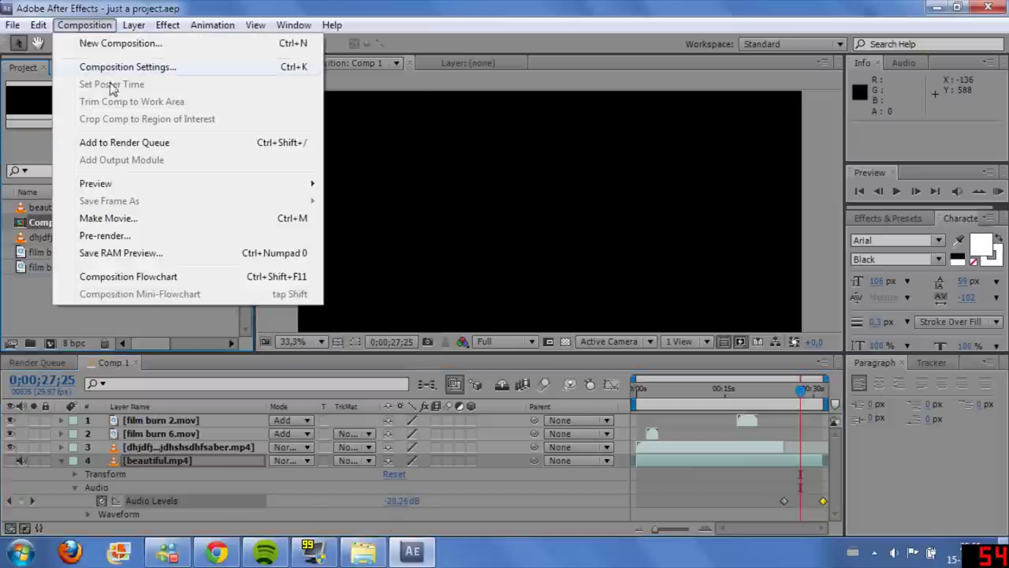
left_click(125, 142)
left_click(106, 464)
left_click(153, 240)
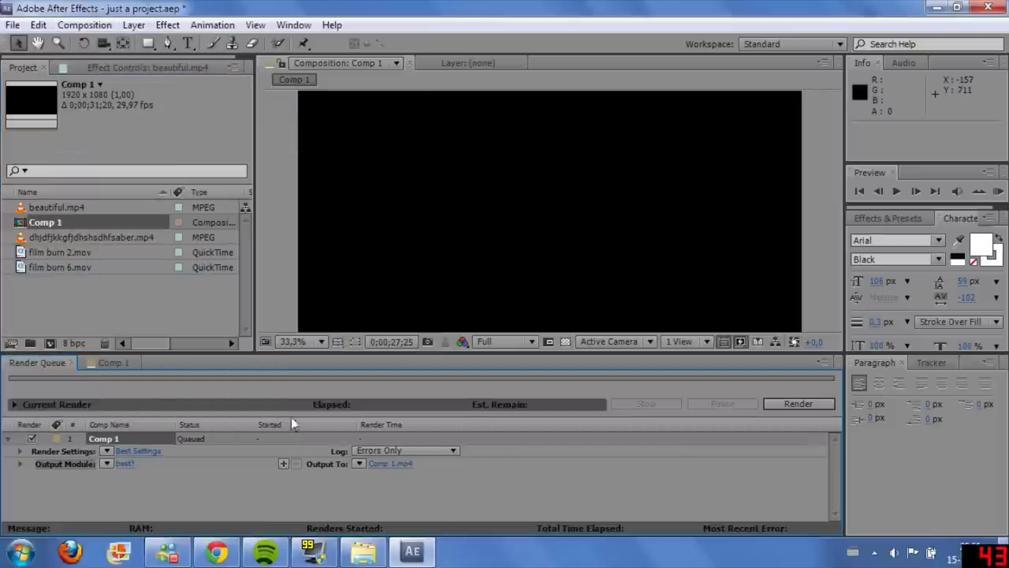
Step: Set the output file to done.mp4 on the desktop (Bureaublad) and render Comp 1
left_click(388, 464)
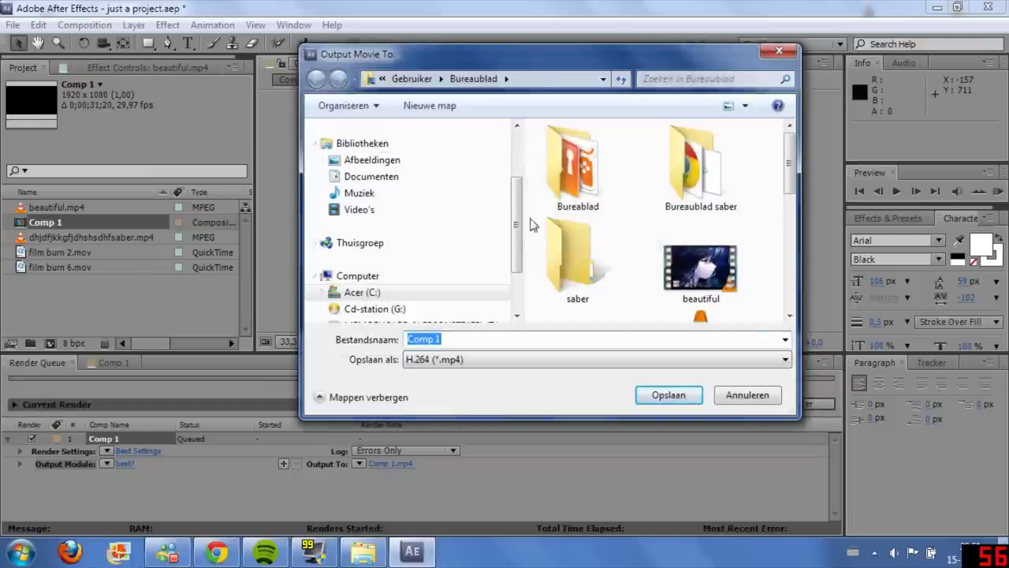
scroll(428, 178, "up", 2)
left_click(367, 150)
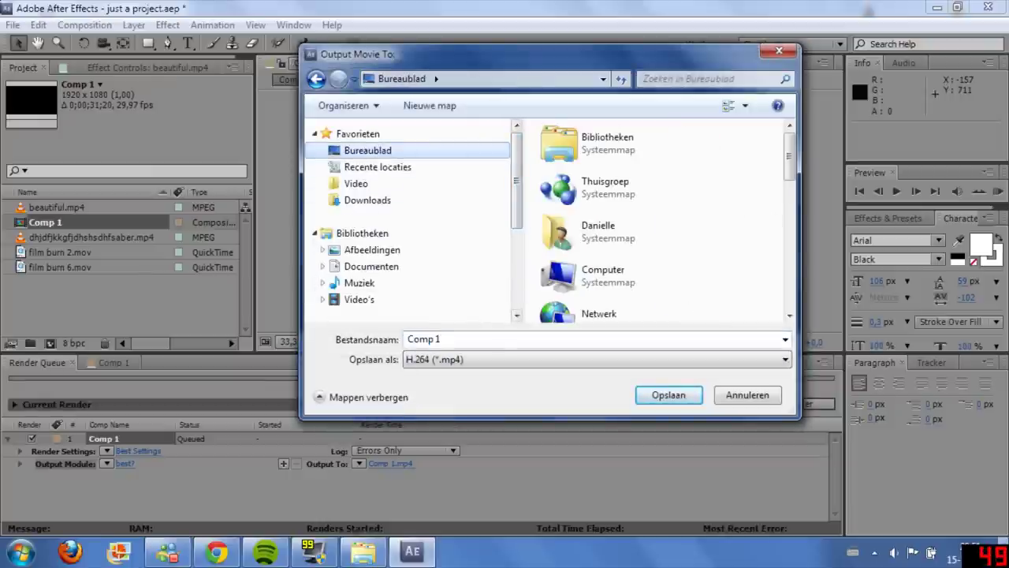
type("done")
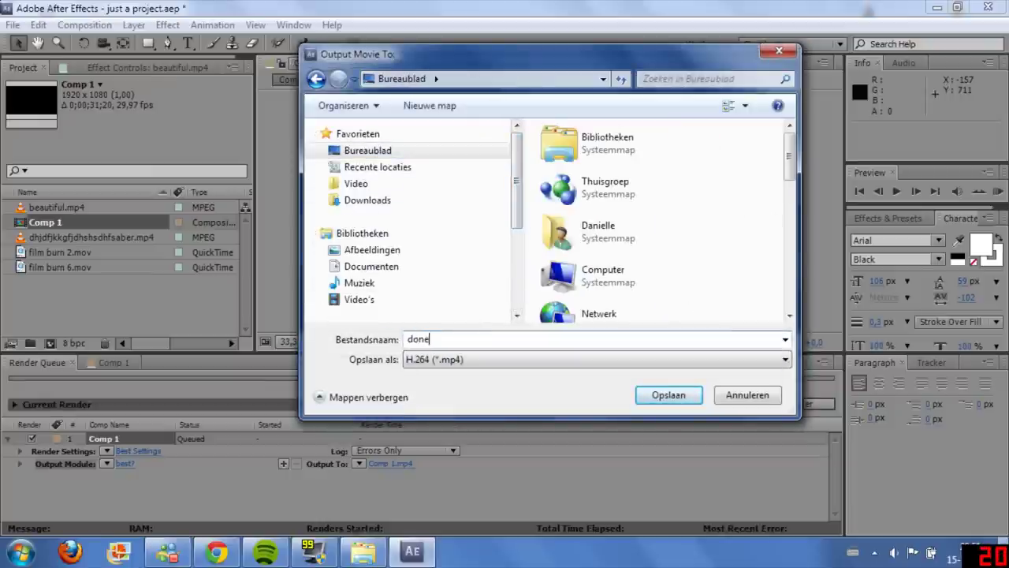
left_click(668, 395)
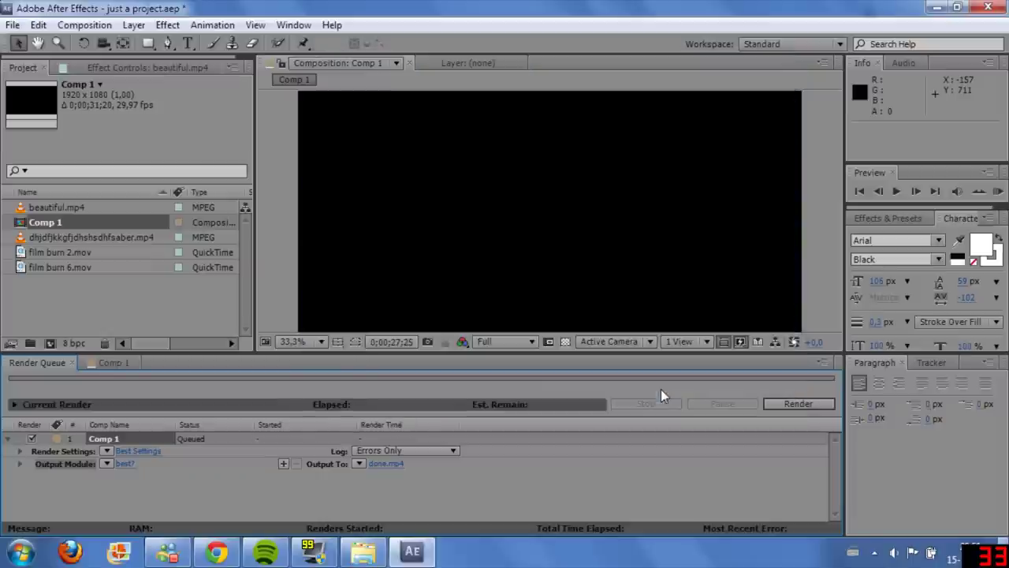
left_click(798, 404)
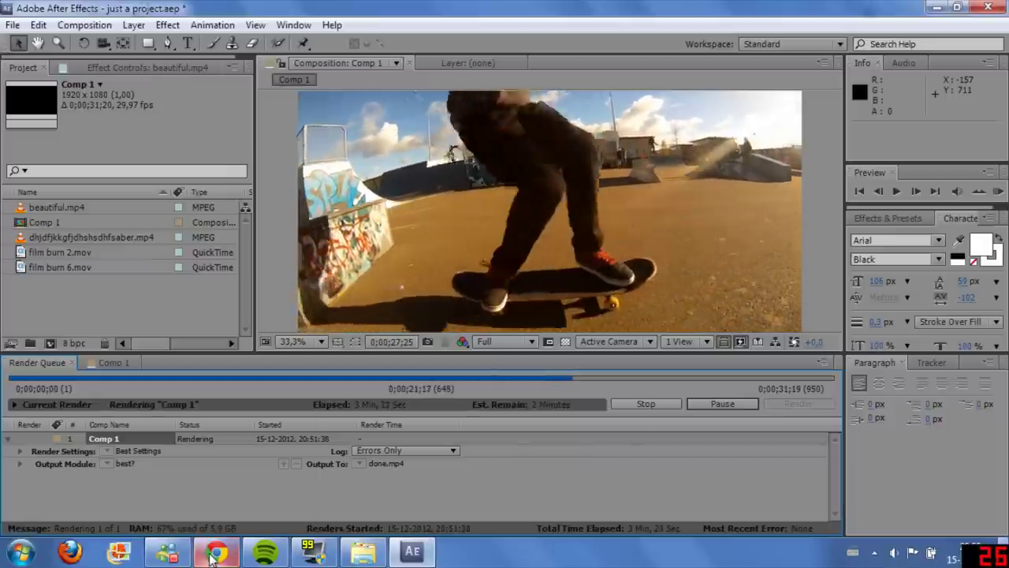
mouse_move(211, 558)
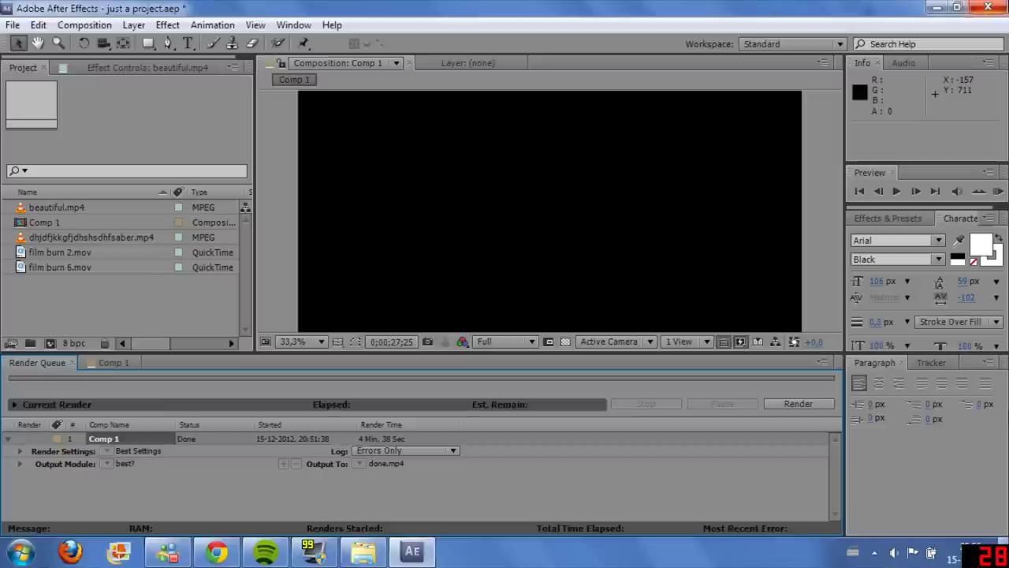
Step: Quit After Effects, close the Film burns folder window and open the rendered done video from the desktop
key("ctrl+q")
left_click(464, 295)
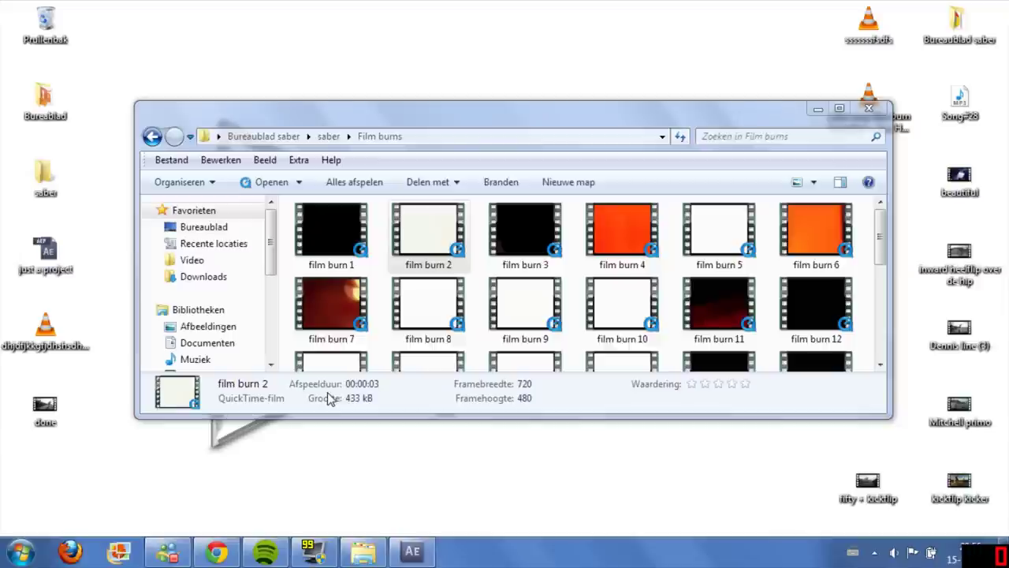
left_click(869, 108)
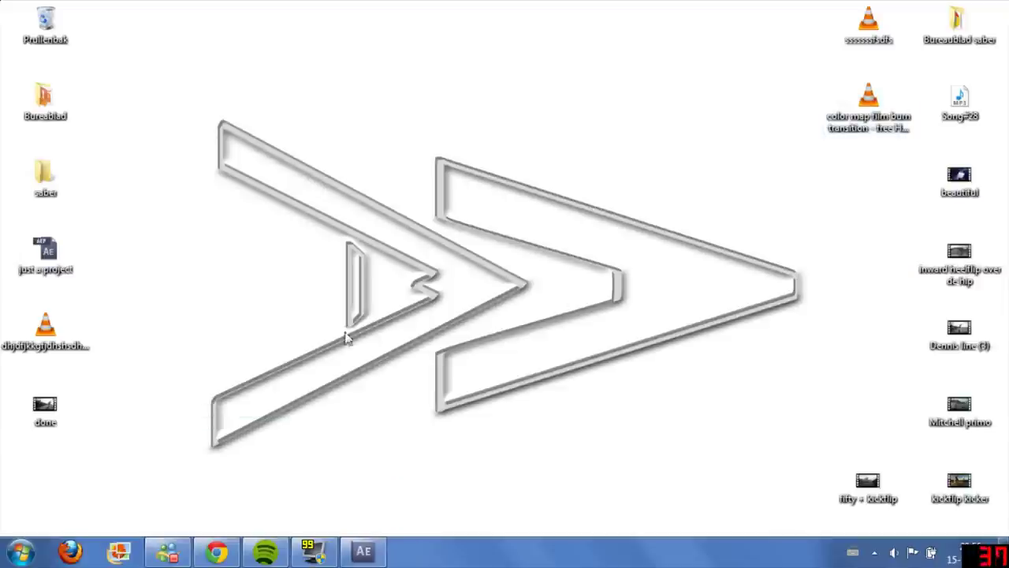
double_click(44, 402)
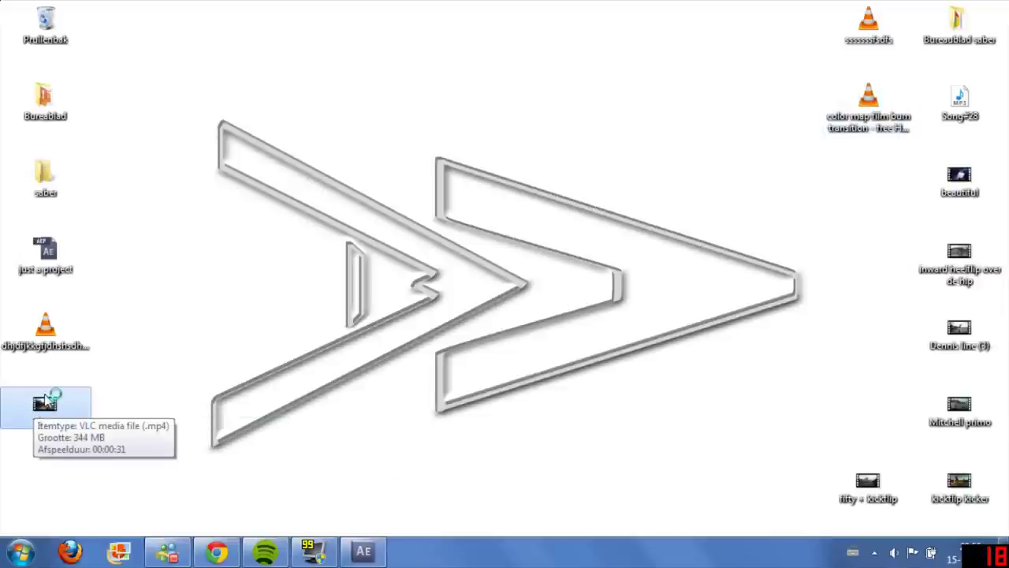